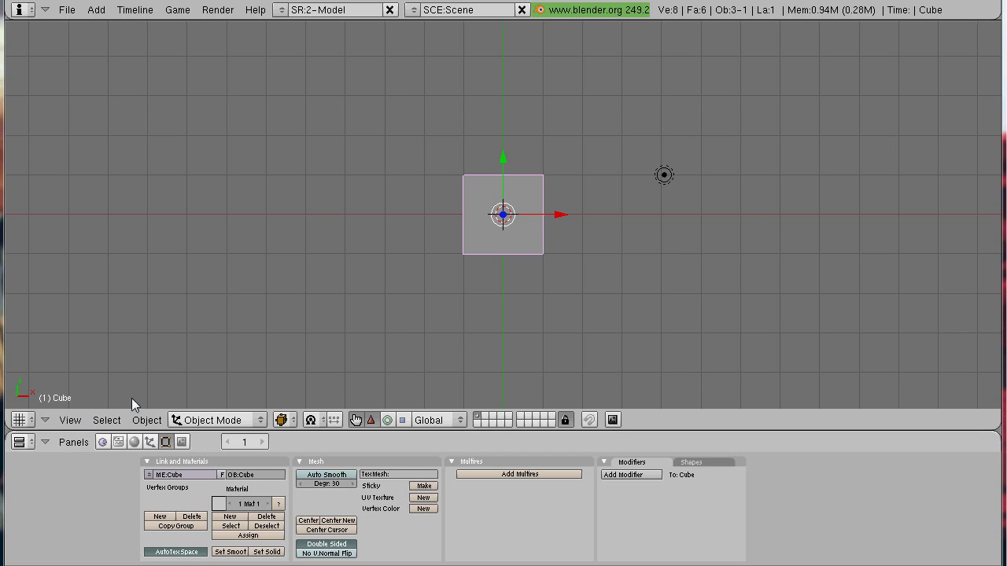
Step: Load airspeed-as6-envoy-1934-england.gif from the Blender stuff folder as the viewport's background image and close its settings
{"action": "left_click", "coordinate": [71, 420]}
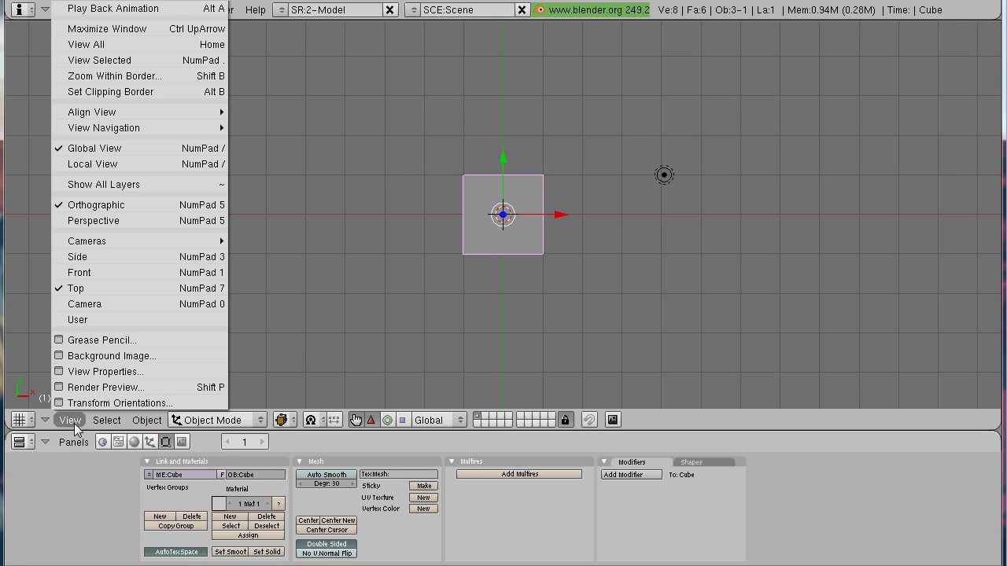
{"action": "left_click", "coordinate": [107, 363]}
{"action": "left_click", "coordinate": [236, 307]}
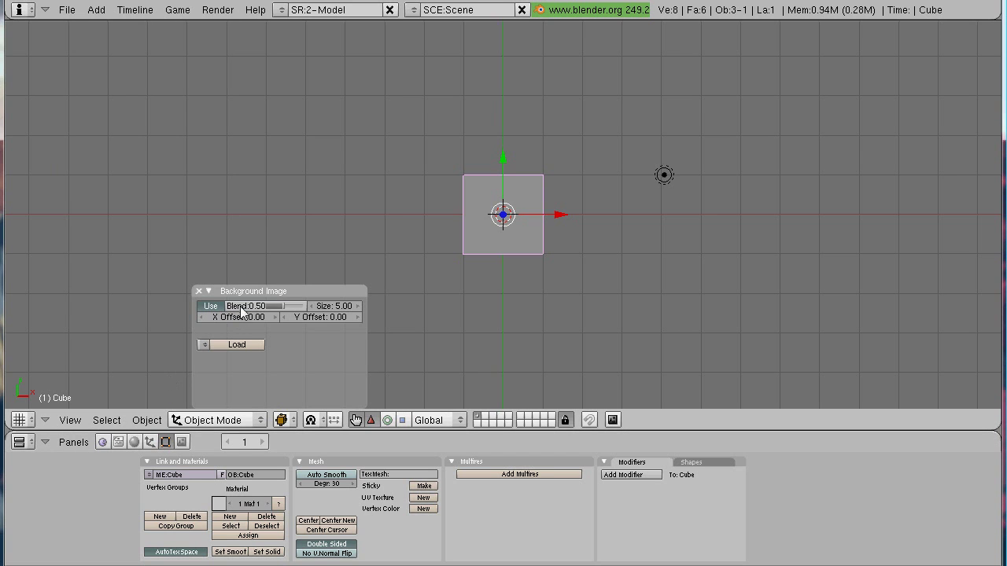
{"action": "left_click", "coordinate": [248, 342]}
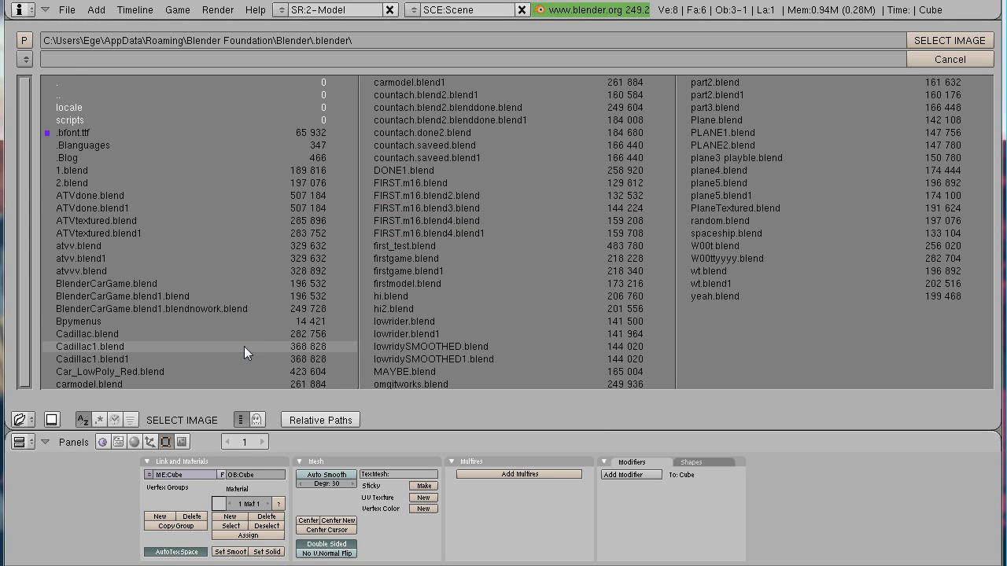
{"action": "left_click", "coordinate": [25, 59]}
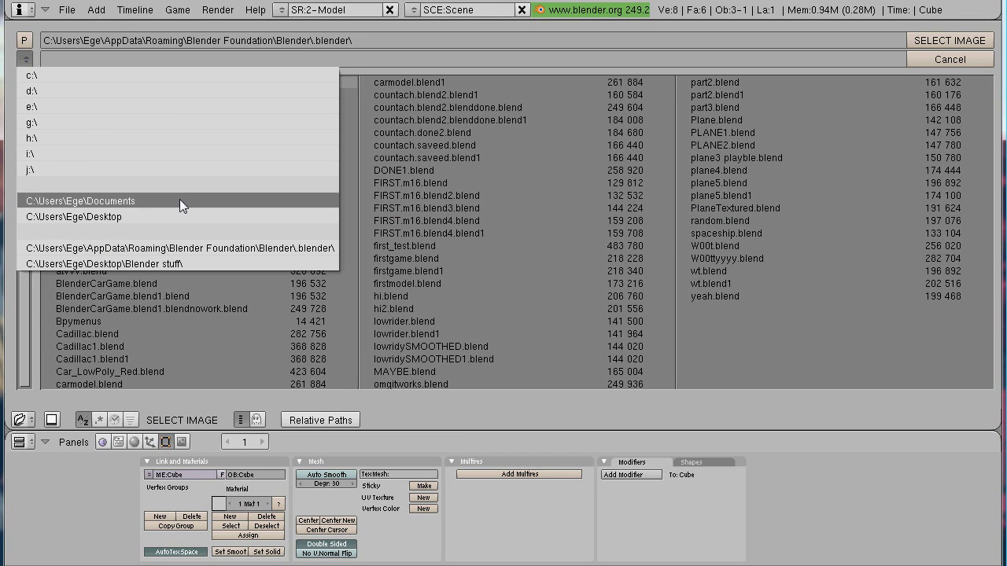
{"action": "left_click", "coordinate": [252, 263]}
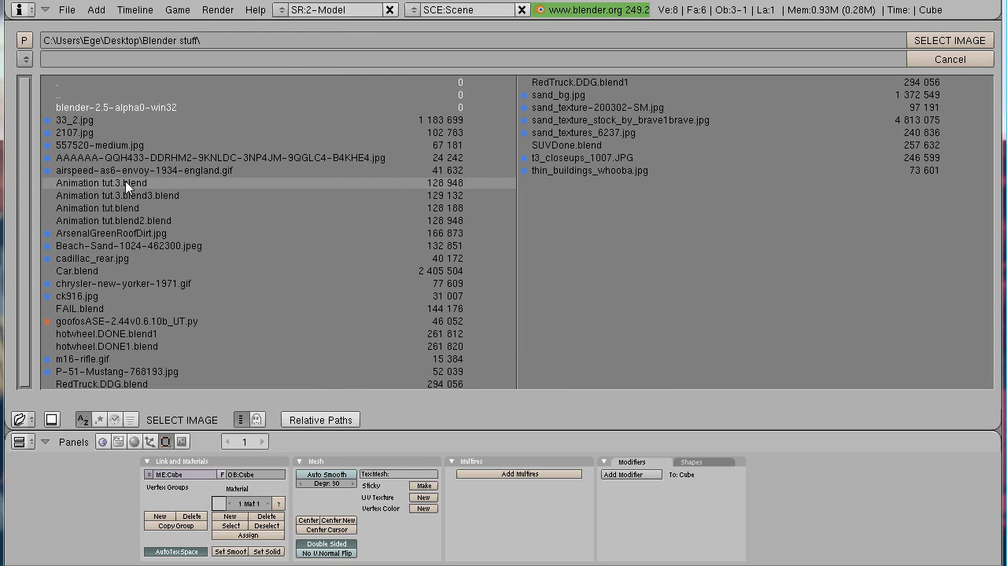
{"action": "left_click", "coordinate": [142, 171]}
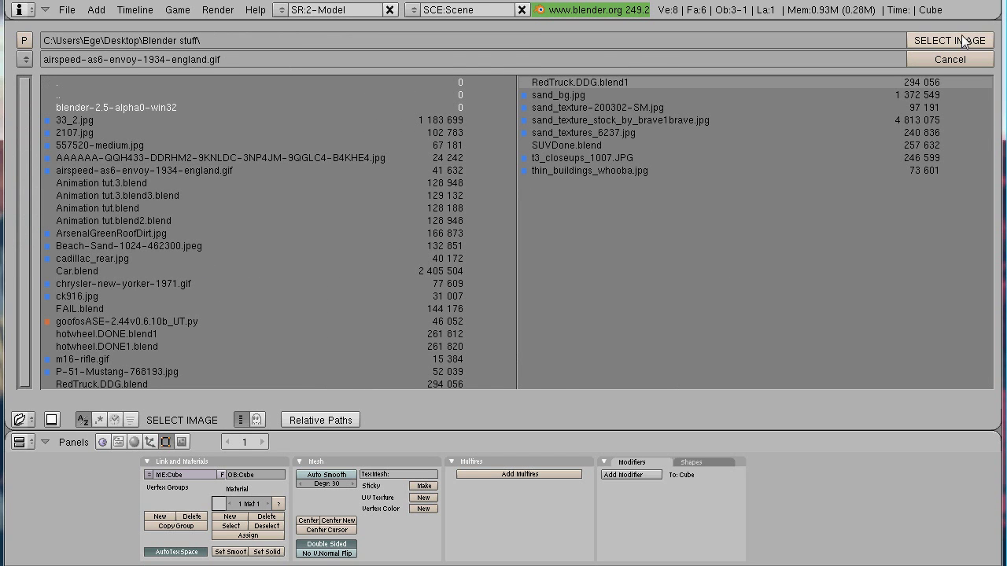
{"action": "left_click", "coordinate": [949, 40]}
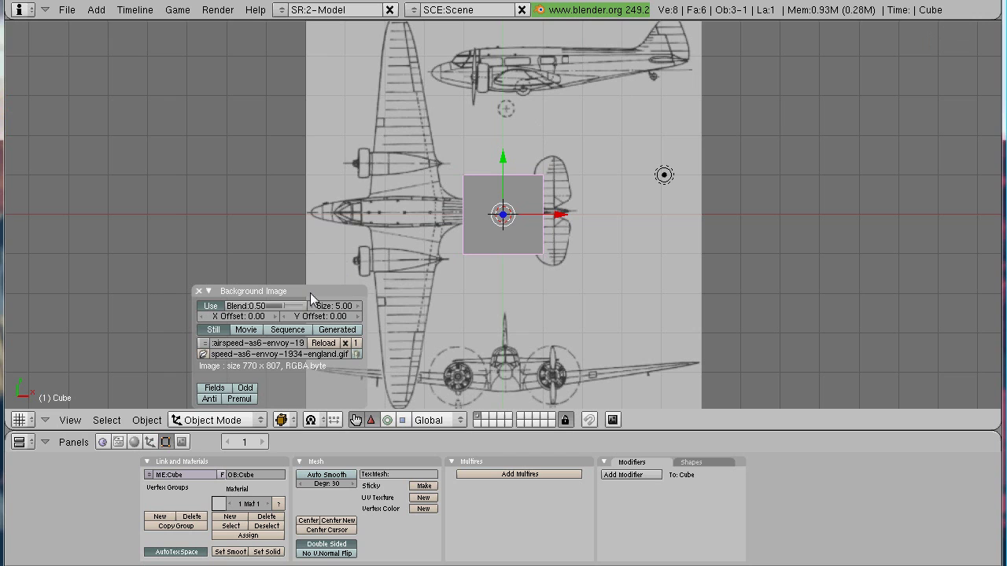
{"action": "left_click", "coordinate": [199, 291]}
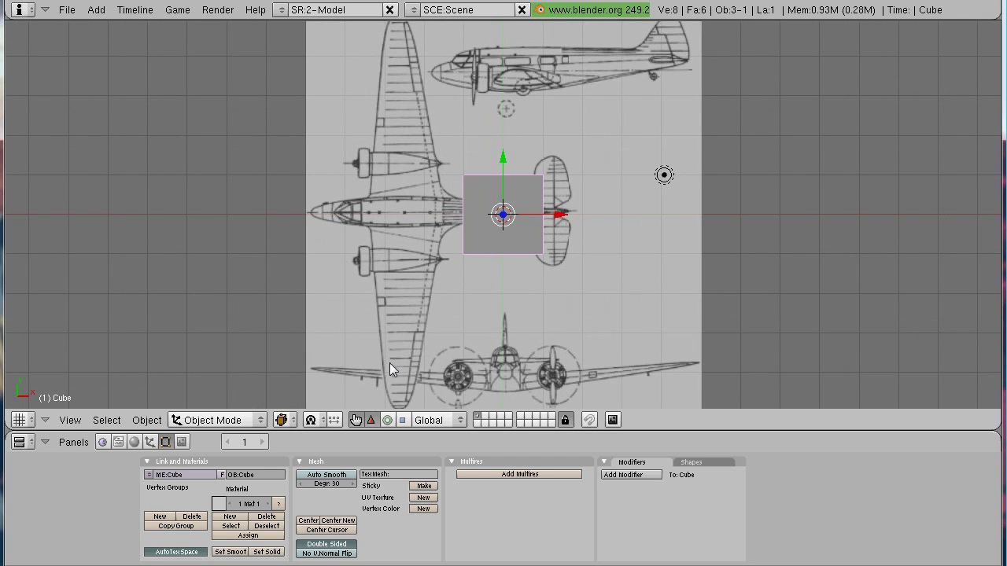
Step: Move the cube toward the nose so it sits over the middle of the top-view fuselage, between the two engines
{"action": "scroll", "coordinate": [394, 364], "scroll_direction": "up", "scroll_amount": 1}
{"action": "scroll", "coordinate": [394, 376], "scroll_direction": "down", "scroll_amount": 1}
{"action": "scroll", "coordinate": [387, 378], "scroll_direction": "up", "scroll_amount": 2}
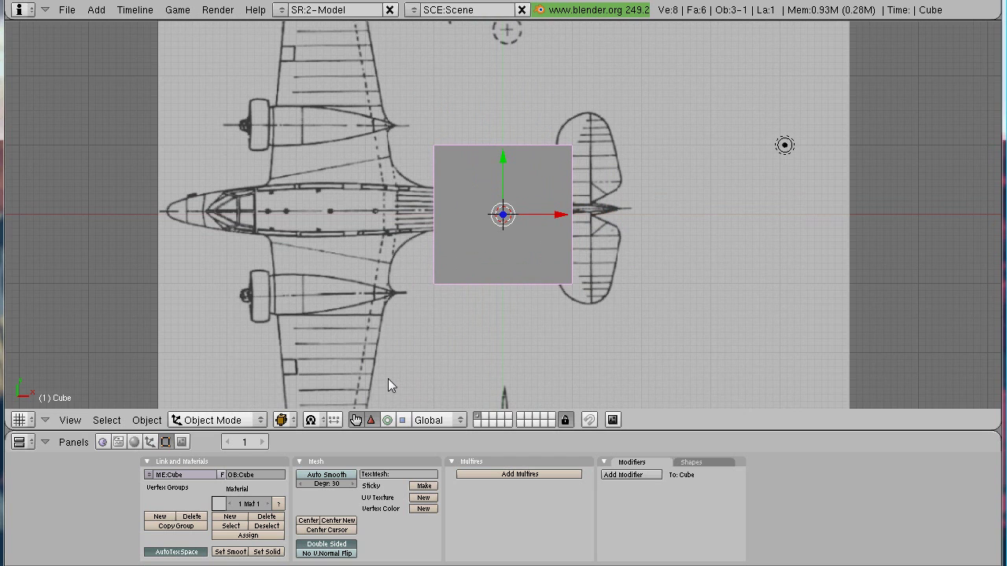
{"action": "scroll", "coordinate": [373, 315], "scroll_direction": "up", "scroll_amount": 1}
{"action": "key", "text": "g"}
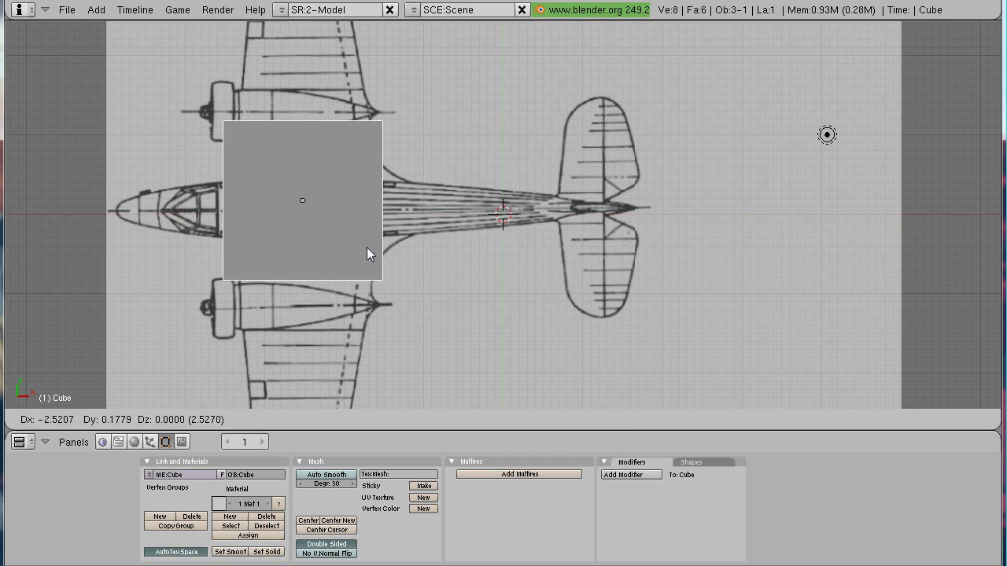
{"action": "left_click", "coordinate": [374, 254]}
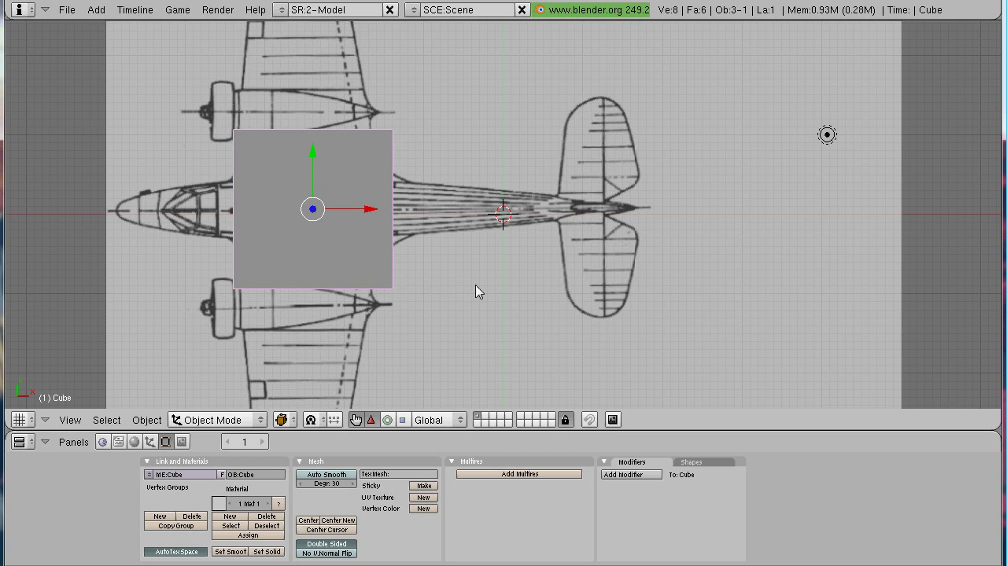
Step: Scale the cube down to about 0.39 so it matches the width of the fuselage in the blueprint
{"action": "middle_click_drag", "start_coordinate": [475, 285], "coordinate": [555, 292], "text": "shift"}
{"action": "scroll", "coordinate": [535, 286], "scroll_direction": "up", "scroll_amount": 1}
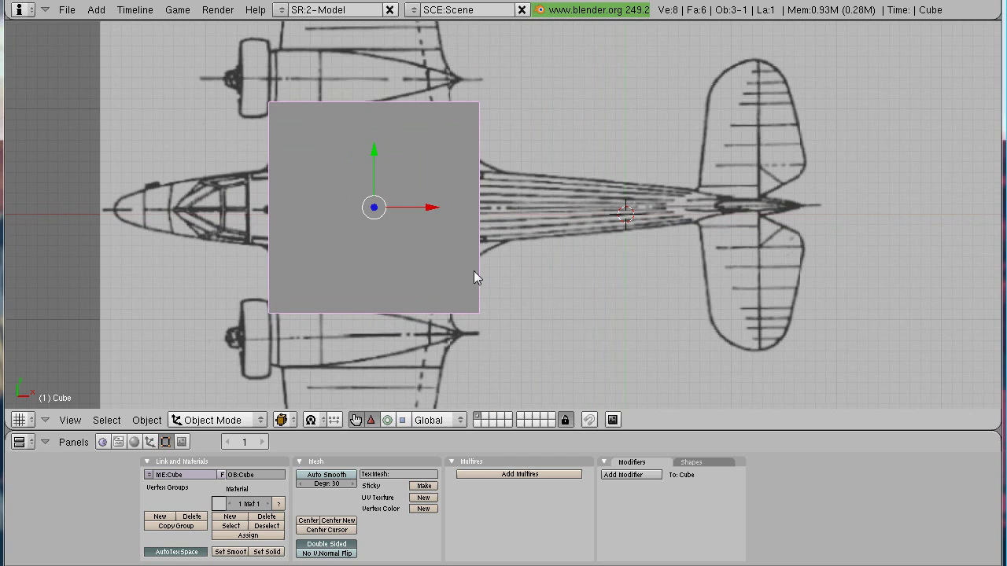
{"action": "key", "text": "s"}
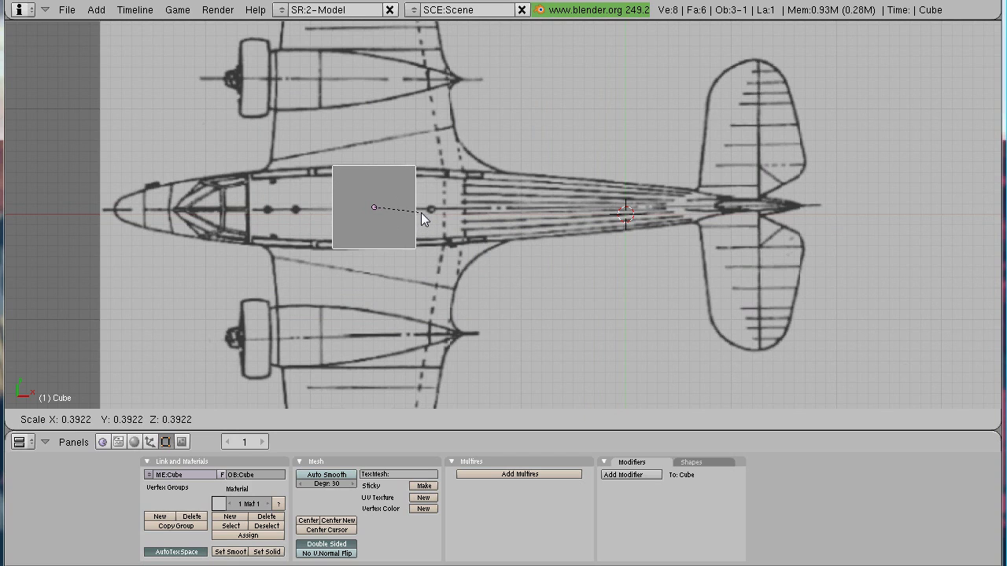
{"action": "left_click", "coordinate": [420, 213]}
{"action": "middle_click_drag", "start_coordinate": [464, 225], "coordinate": [540, 225], "text": "shift"}
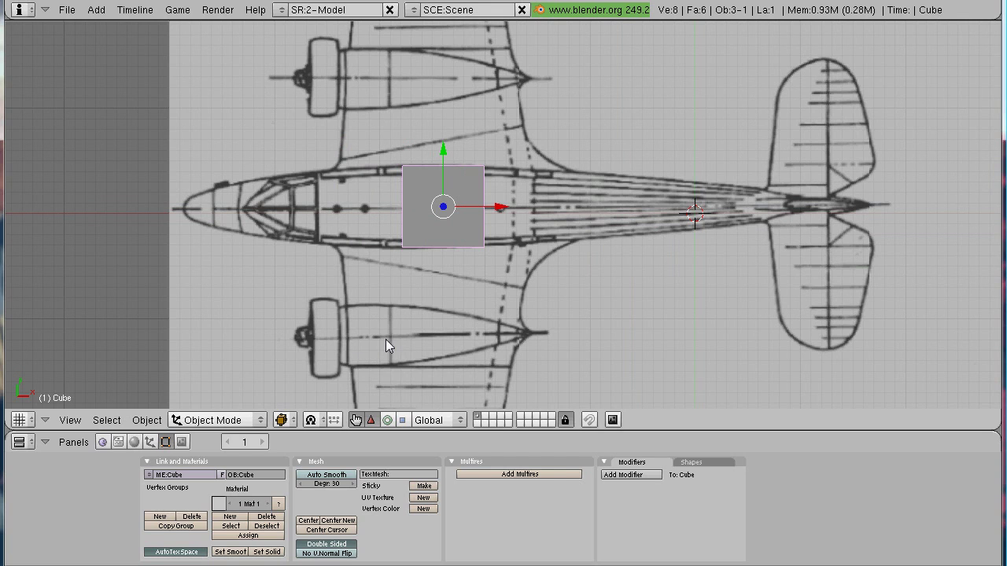
Step: In Edit Mode, select the four vertices of the cube's upper face and lower them slightly along the Z axis
{"action": "key", "text": "Tab"}
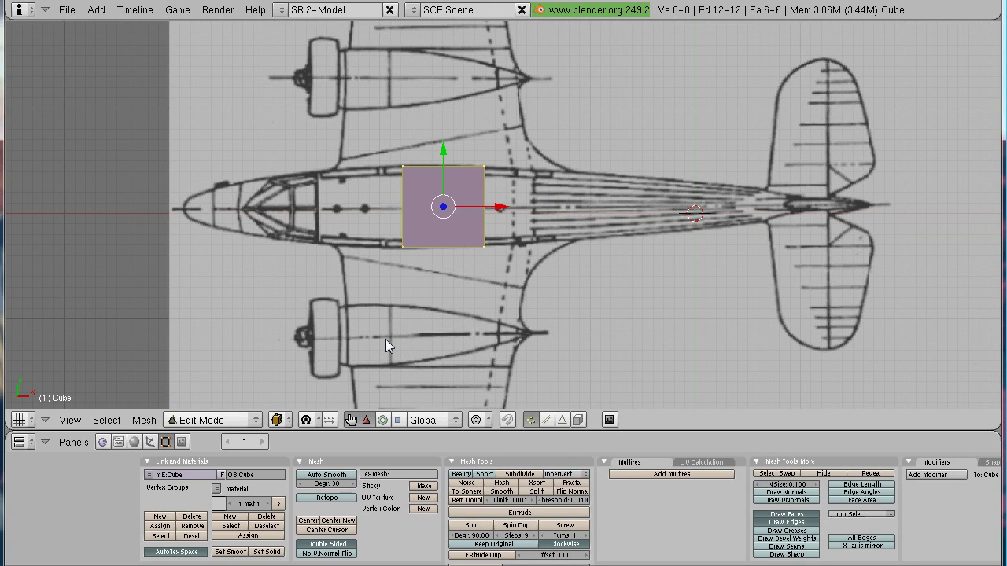
{"action": "key", "text": "a"}
{"action": "mouse_move", "coordinate": [421, 252]}
{"action": "middle_mouse_down"}
{"action": "mouse_move", "coordinate": [486, 272]}
{"action": "mouse_move", "coordinate": [535, 326]}
{"action": "mouse_move", "coordinate": [499, 240]}
{"action": "mouse_move", "coordinate": [450, 191]}
{"action": "middle_mouse_up"}
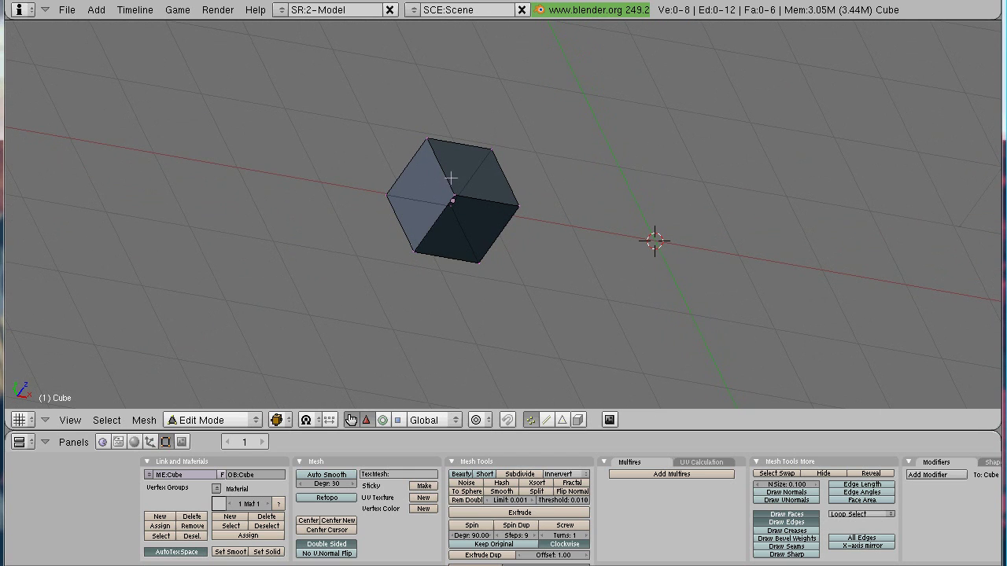
{"action": "right_click", "coordinate": [431, 145]}
{"action": "right_click", "coordinate": [485, 168], "text": "shift"}
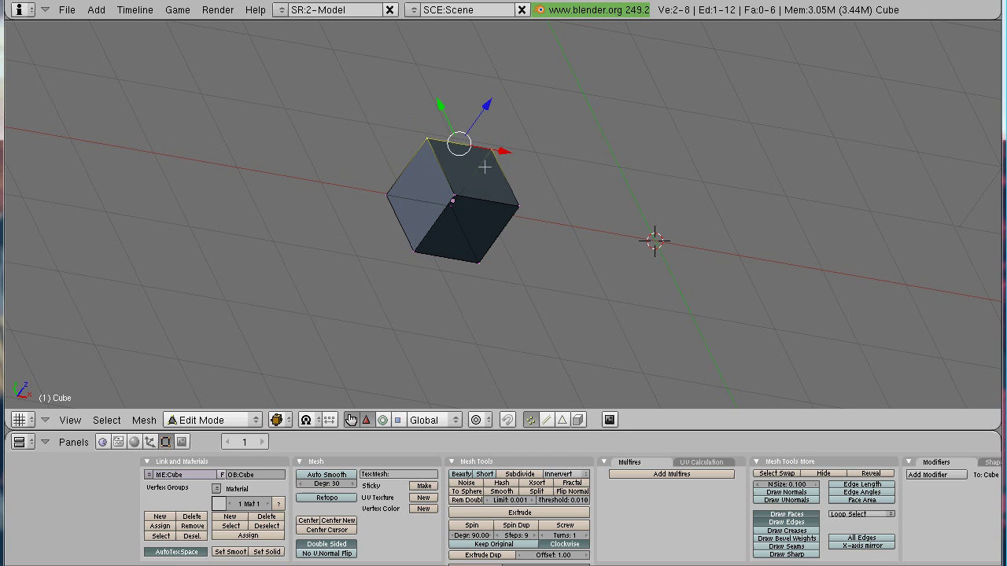
{"action": "right_click", "coordinate": [516, 203], "text": "shift"}
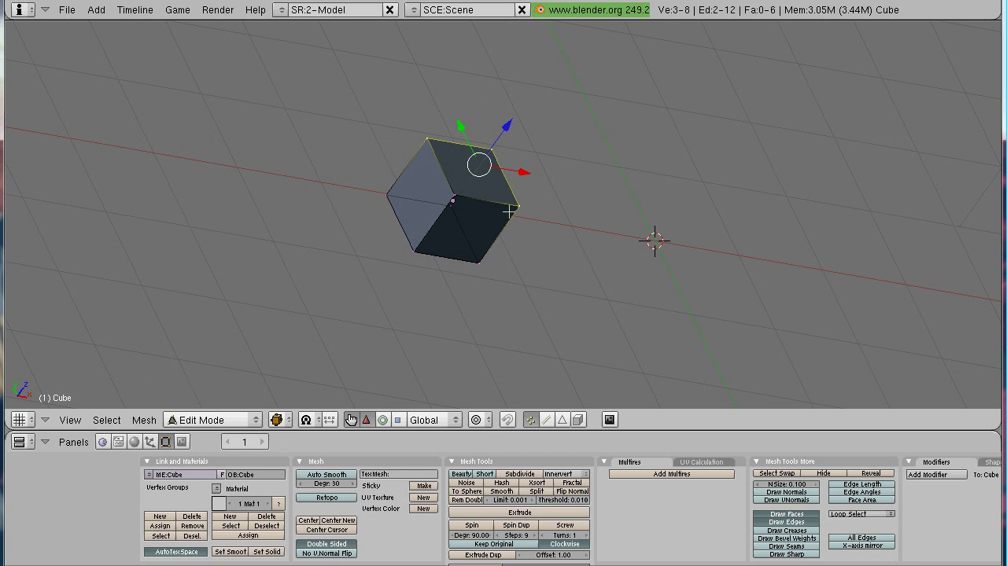
{"action": "right_click", "coordinate": [469, 202], "text": "shift"}
{"action": "middle_click_drag", "start_coordinate": [470, 201], "coordinate": [559, 166]}
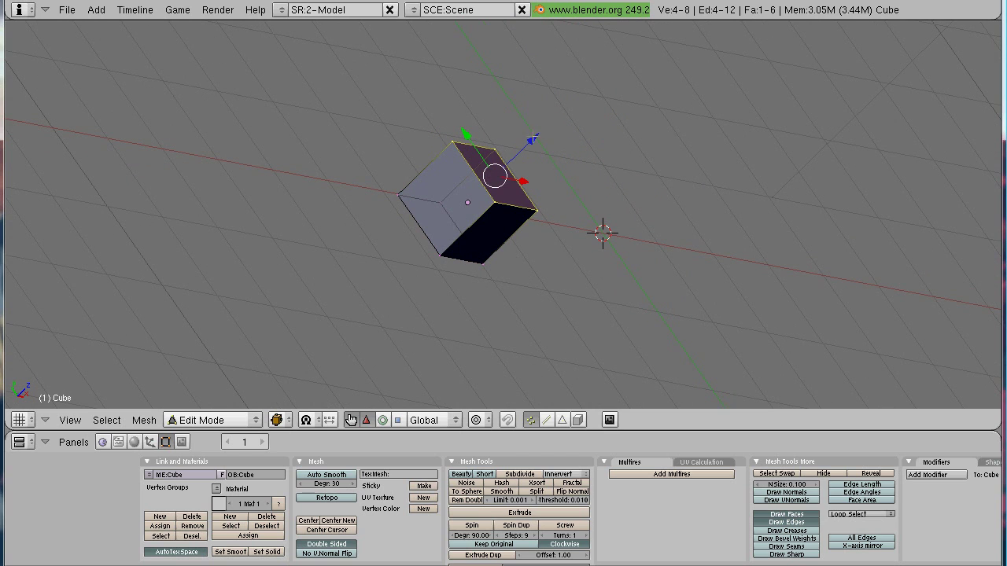
{"action": "left_click_drag", "start_coordinate": [532, 139], "coordinate": [522, 150]}
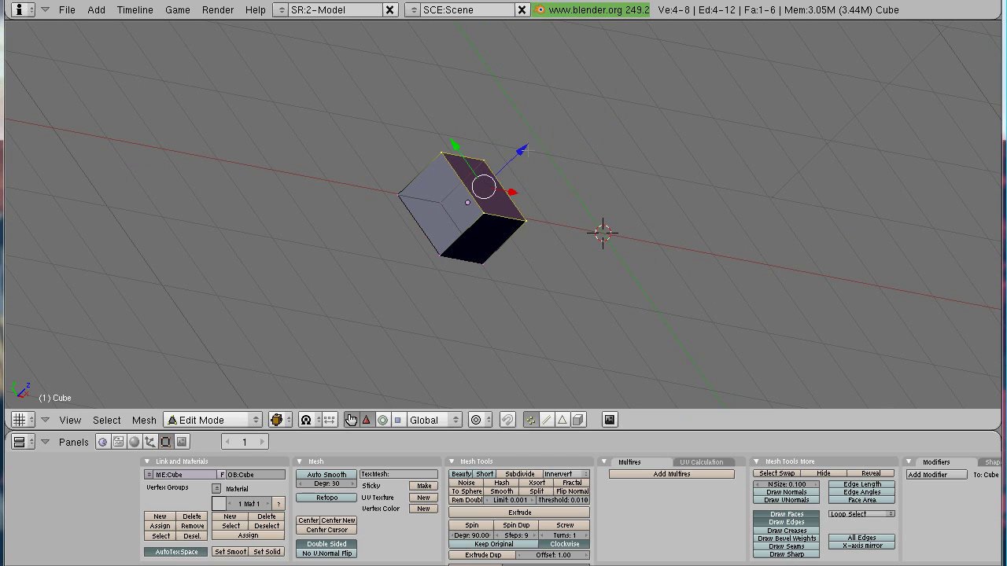
{"action": "middle_click_drag", "start_coordinate": [592, 202], "coordinate": [593, 236]}
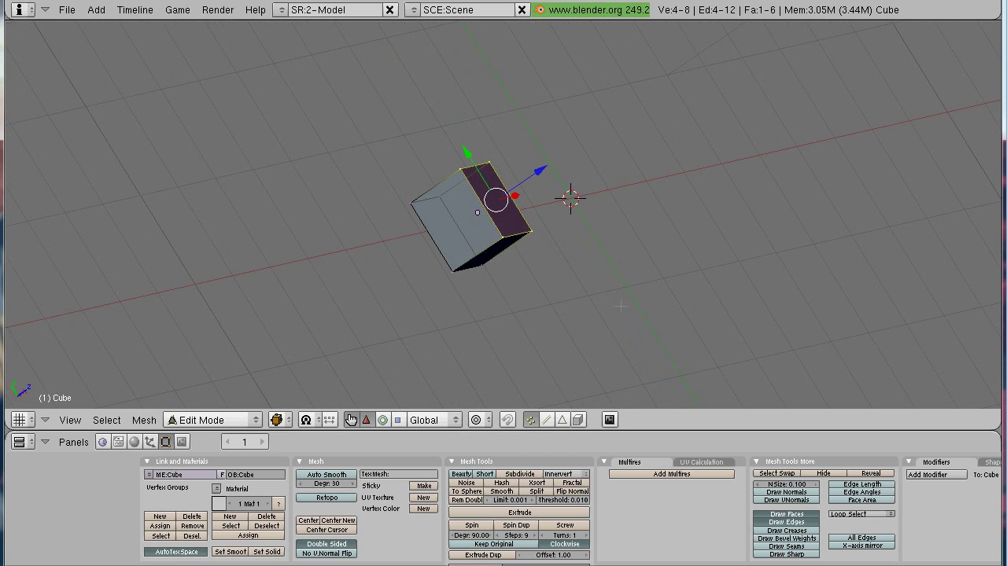
{"action": "middle_click_drag", "start_coordinate": [612, 292], "coordinate": [472, 268]}
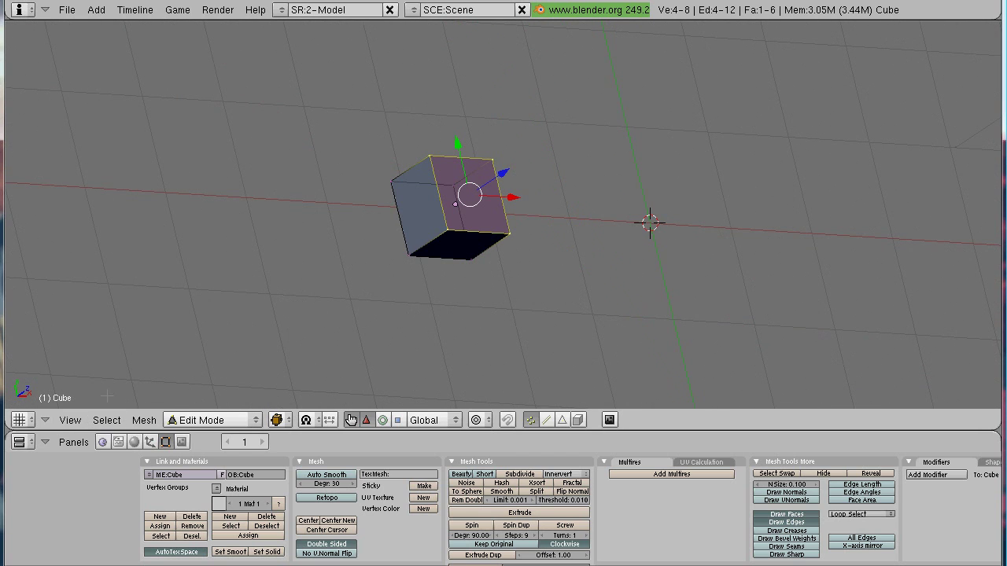
Step: Return to the top view, select the whole mesh and subdivide it twice
{"action": "left_click", "coordinate": [74, 420]}
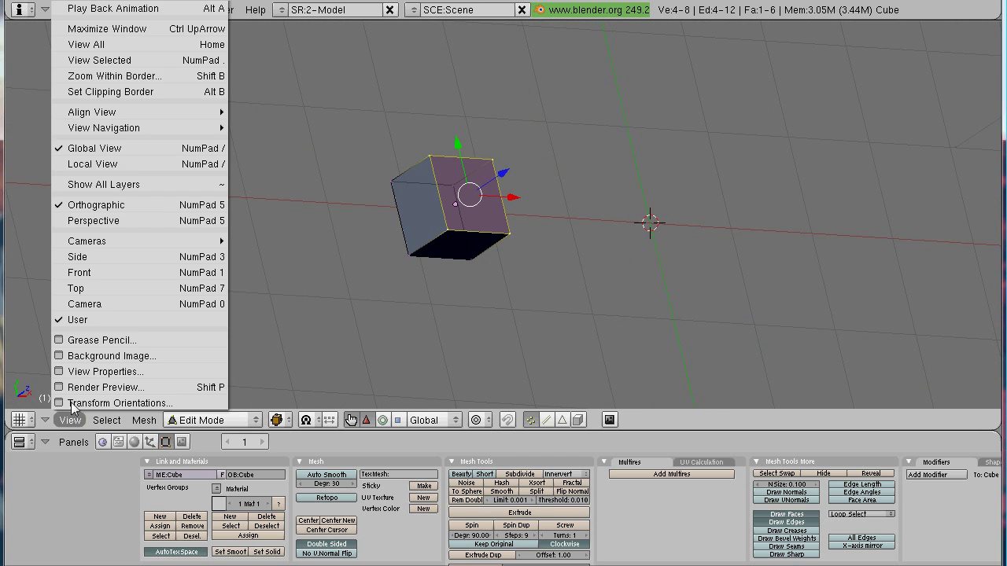
{"action": "left_click", "coordinate": [129, 291]}
{"action": "key", "text": "a"}
{"action": "scroll", "coordinate": [354, 349], "scroll_direction": "up", "scroll_amount": 3}
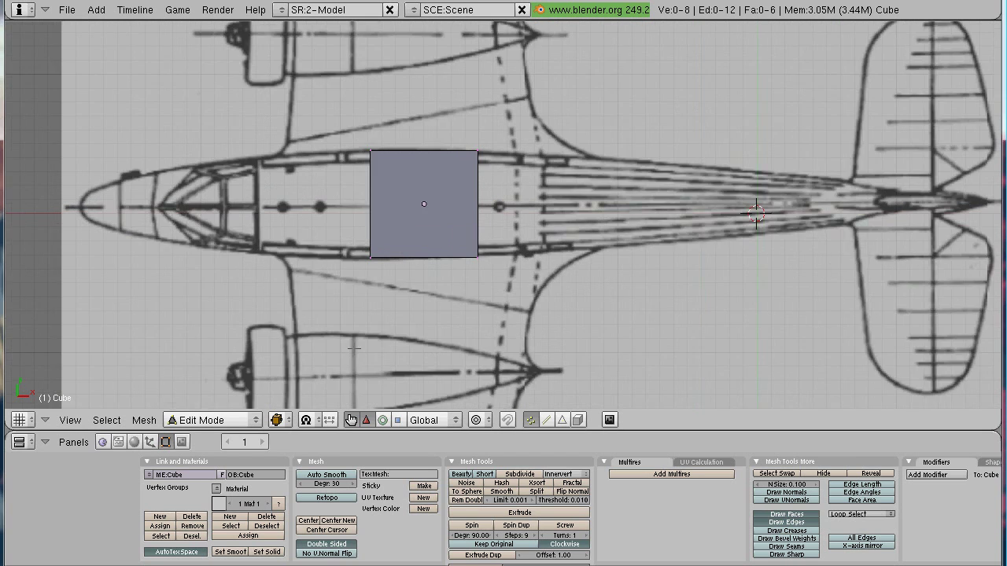
{"action": "key", "text": "a"}
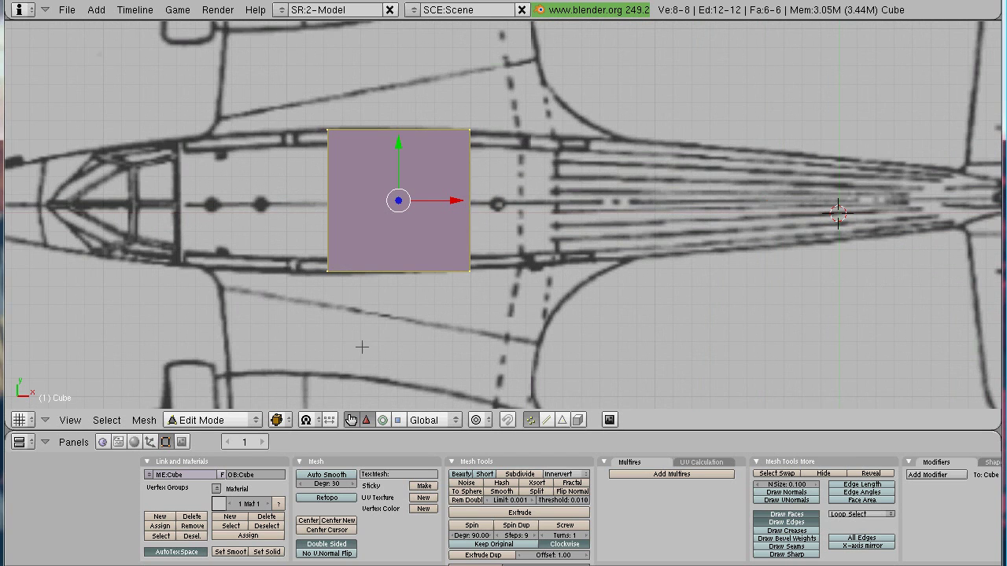
{"action": "middle_click_drag", "start_coordinate": [384, 347], "coordinate": [438, 346], "text": "shift"}
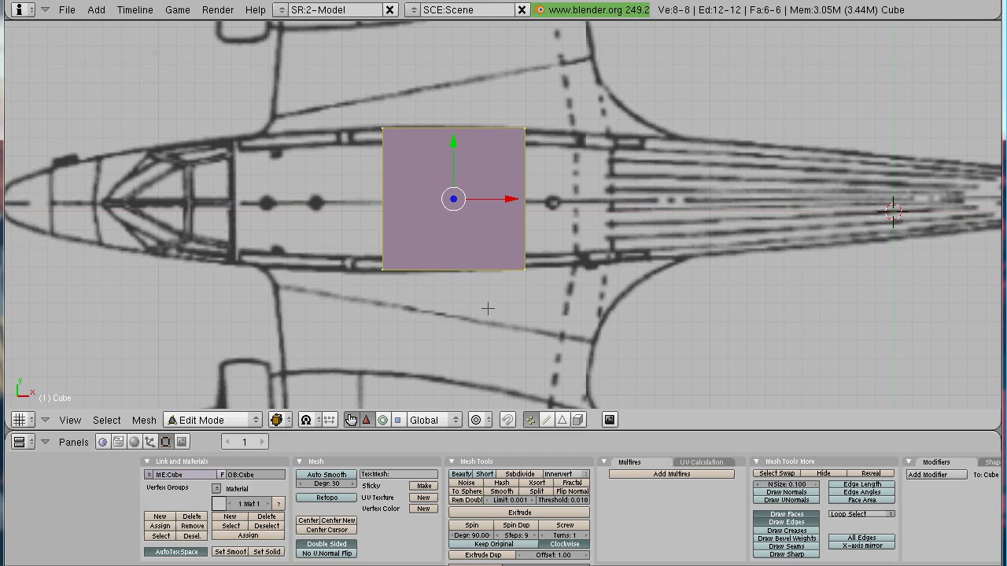
{"action": "key", "text": "w"}
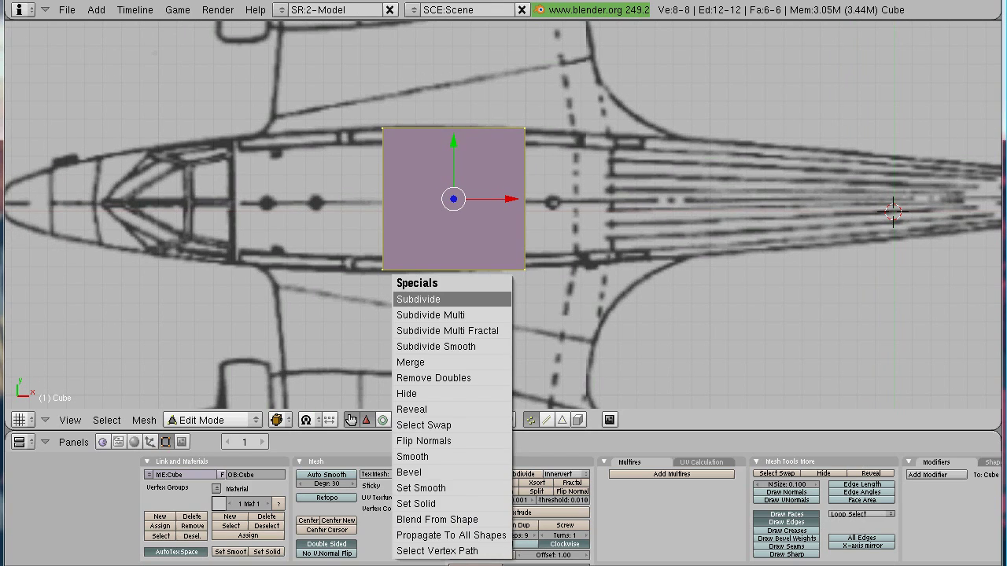
{"action": "left_click", "coordinate": [486, 300]}
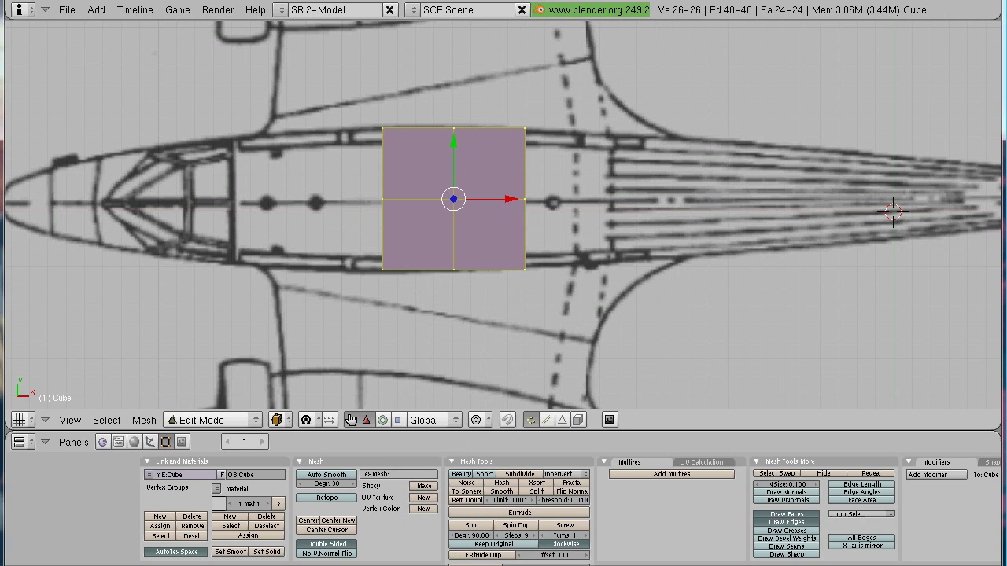
{"action": "key", "text": "w"}
{"action": "left_click", "coordinate": [458, 302]}
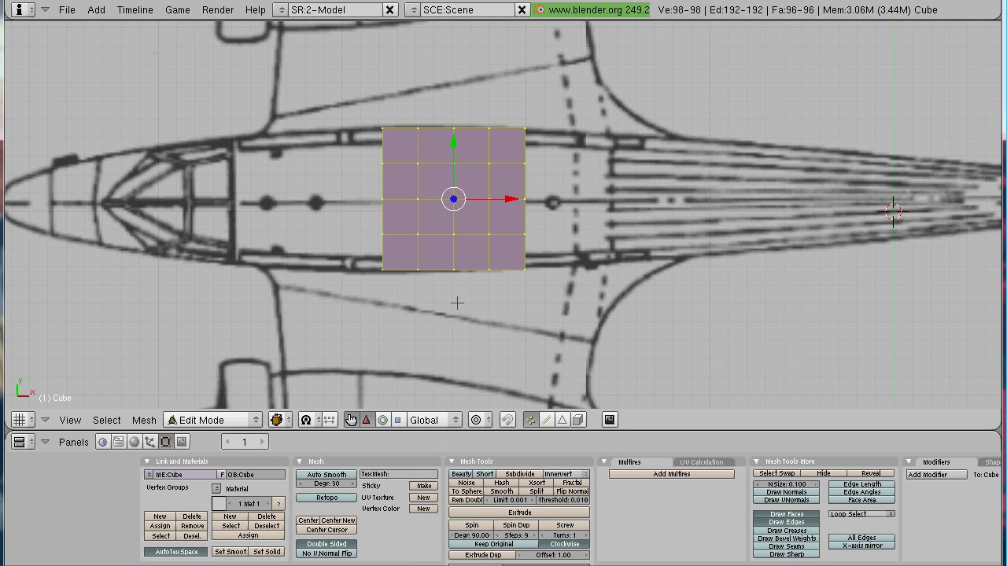
Step: Extrude the cube's front-end vertices as a region about 0.80 toward the nose and scale the new ring down slightly to the blueprint outline
{"action": "key", "text": "a"}
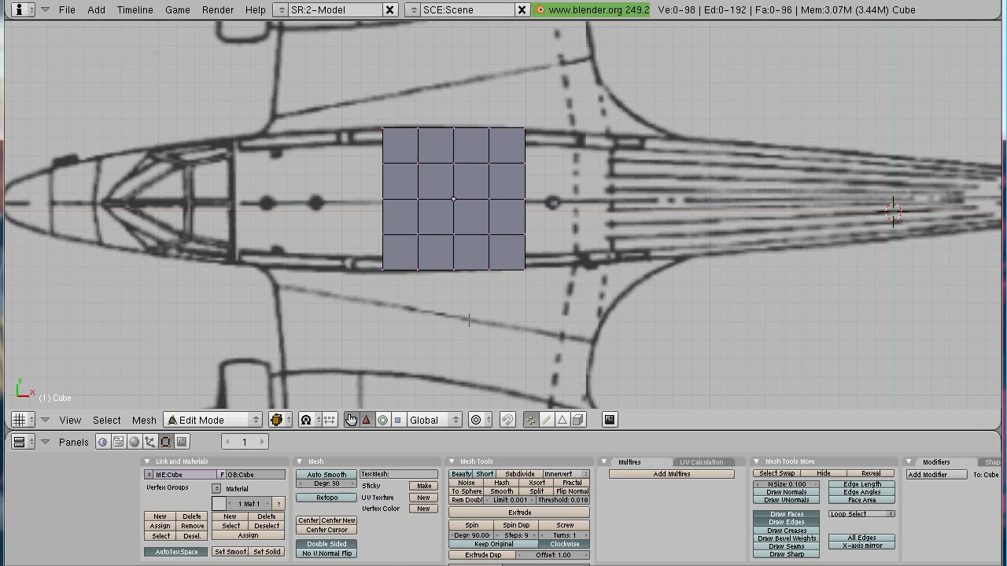
{"action": "middle_click_drag", "start_coordinate": [414, 340], "coordinate": [508, 354], "text": "shift"}
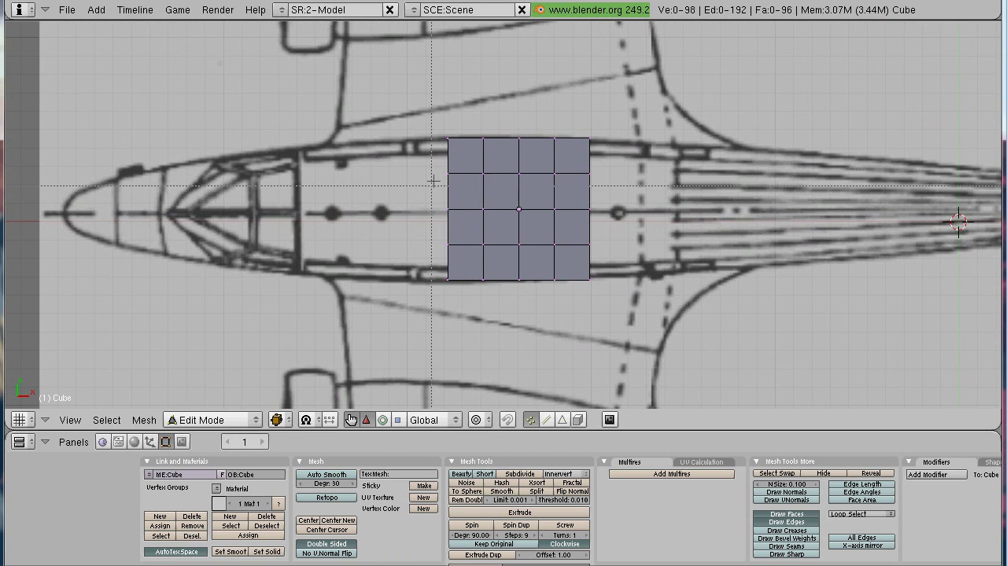
{"action": "left_click_drag", "start_coordinate": [419, 120], "coordinate": [461, 322]}
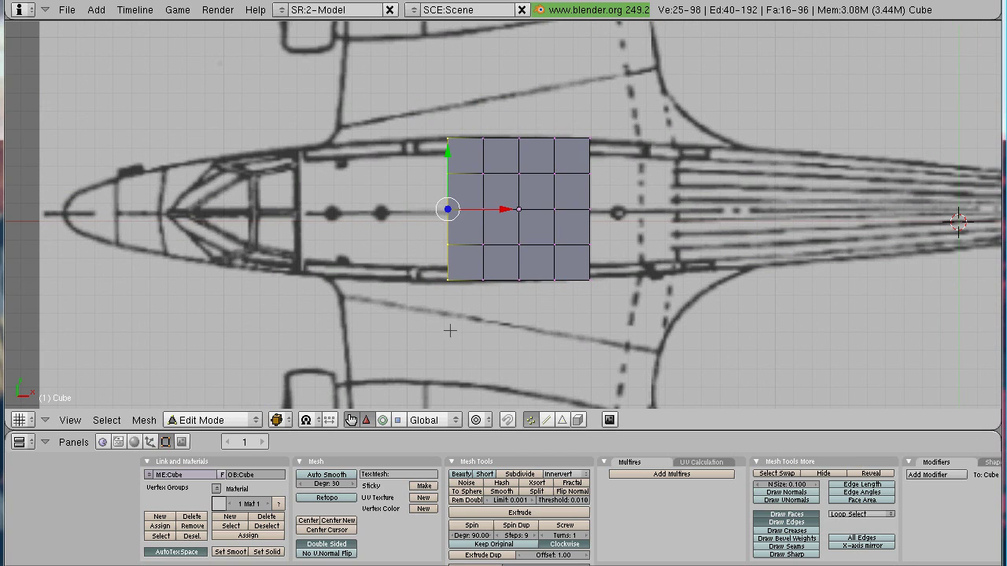
{"action": "key", "text": "e"}
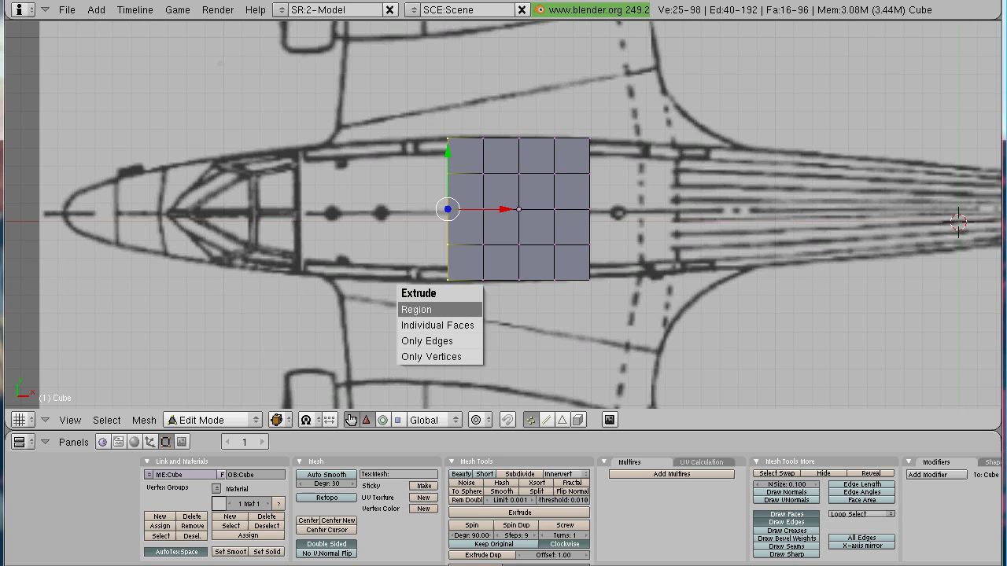
{"action": "left_click", "coordinate": [444, 310]}
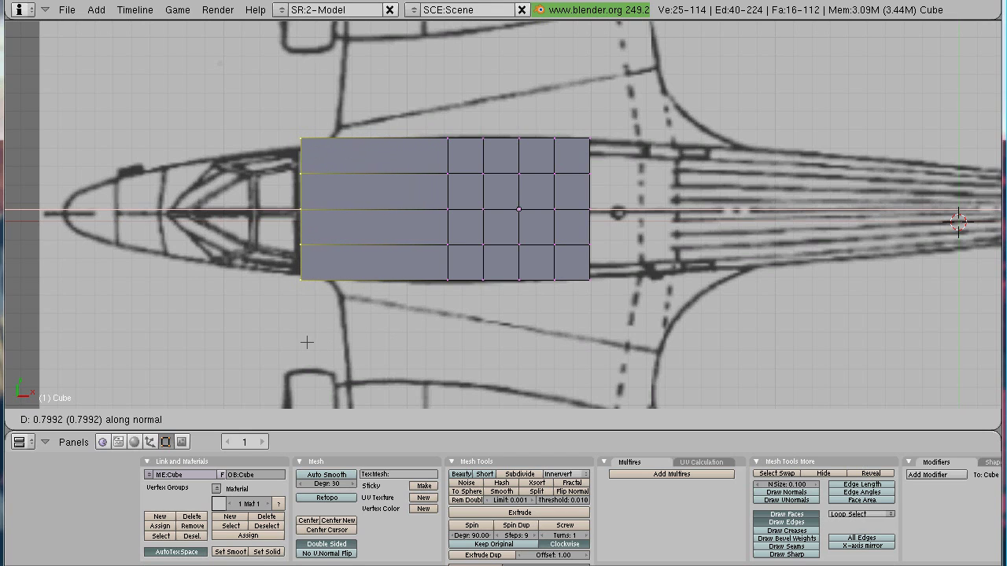
{"action": "left_click", "coordinate": [307, 343]}
{"action": "key", "text": "s"}
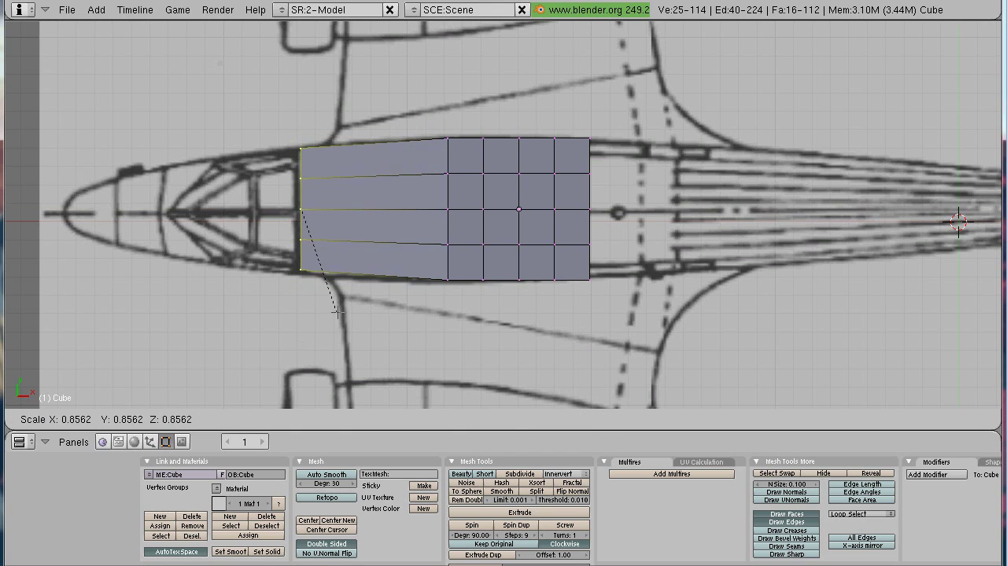
{"action": "left_click", "coordinate": [335, 322]}
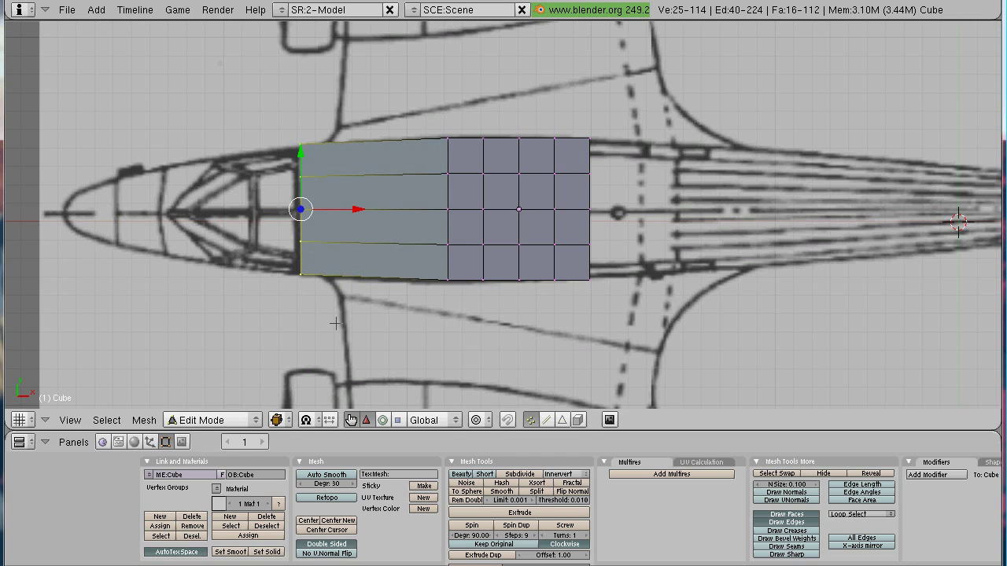
Step: Extrude the front ring about 0.75 forward past the cockpit and scale it to about 0.70 to match the narrowing fuselage
{"action": "key", "text": "e"}
{"action": "left_click", "coordinate": [335, 322]}
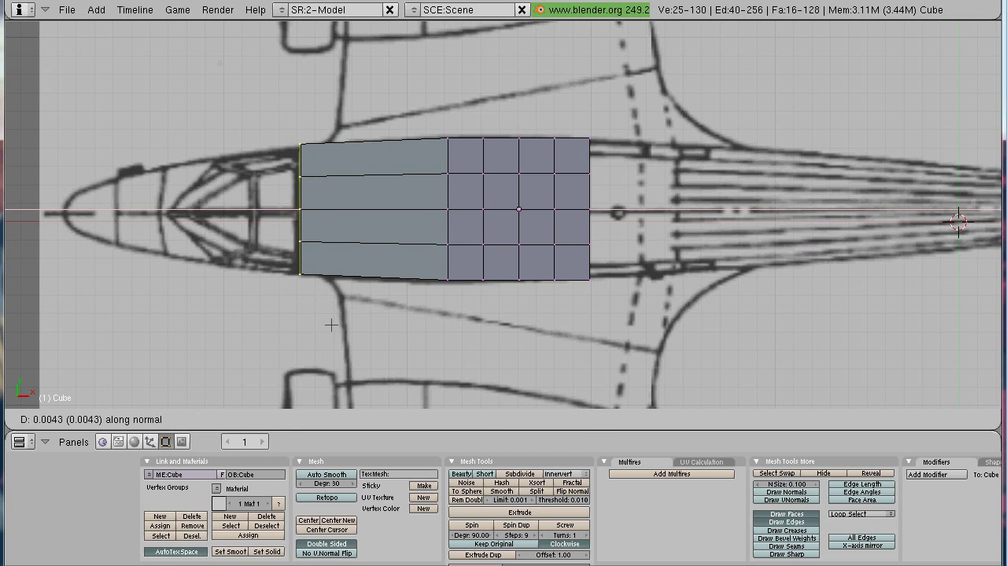
{"action": "left_click", "coordinate": [199, 337]}
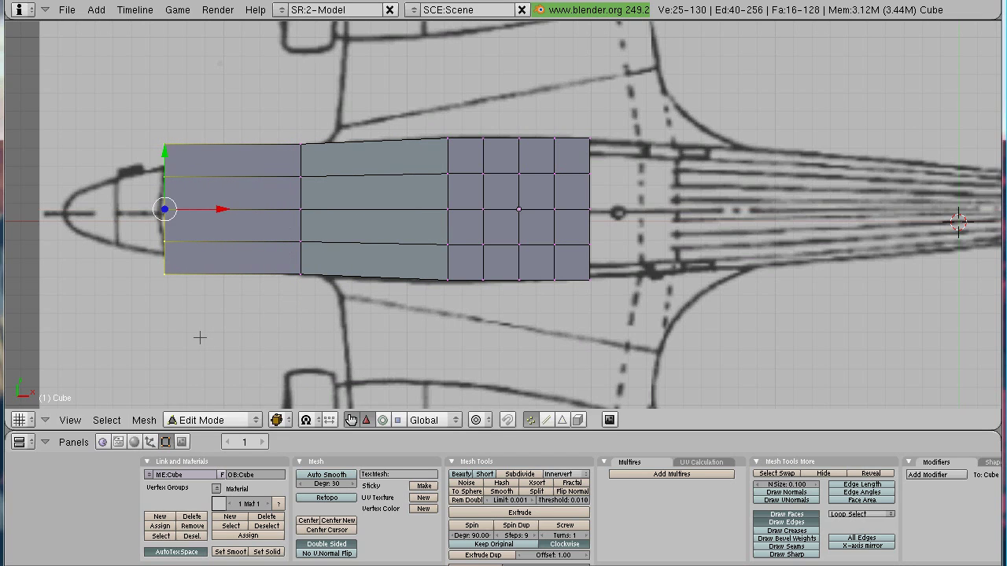
{"action": "key", "text": "s"}
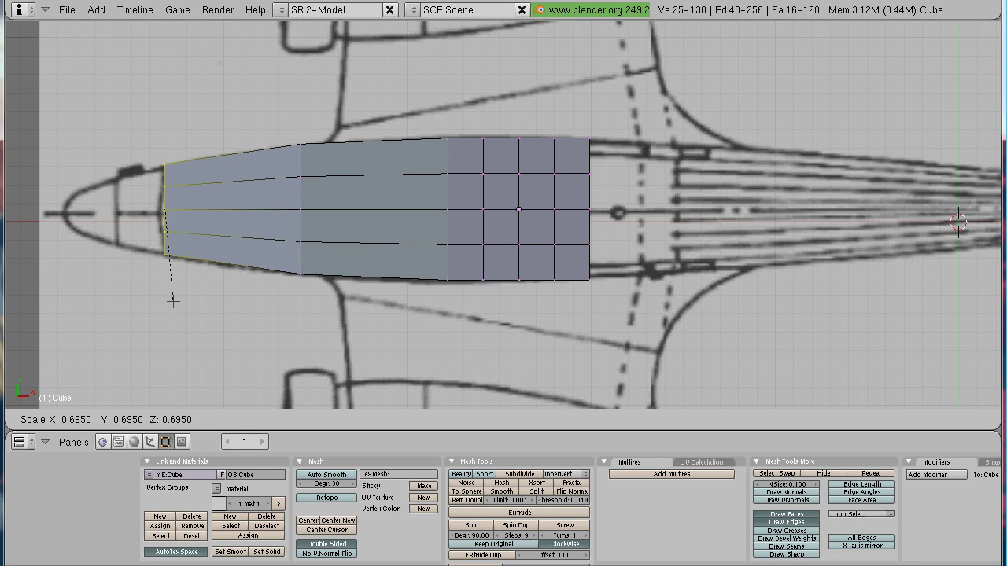
{"action": "left_click", "coordinate": [173, 300]}
Step: Extrude the front ring a short way to the foremost frame line of the nose and scale it down to the blueprint outline
{"action": "key", "text": "e"}
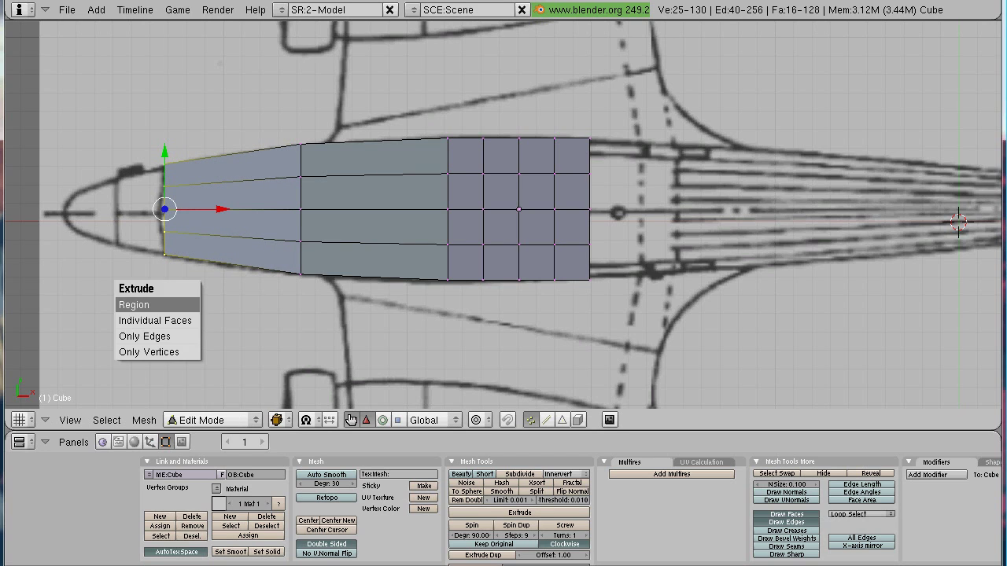
{"action": "left_click", "coordinate": [177, 302]}
{"action": "left_click", "coordinate": [135, 311]}
{"action": "key", "text": "s"}
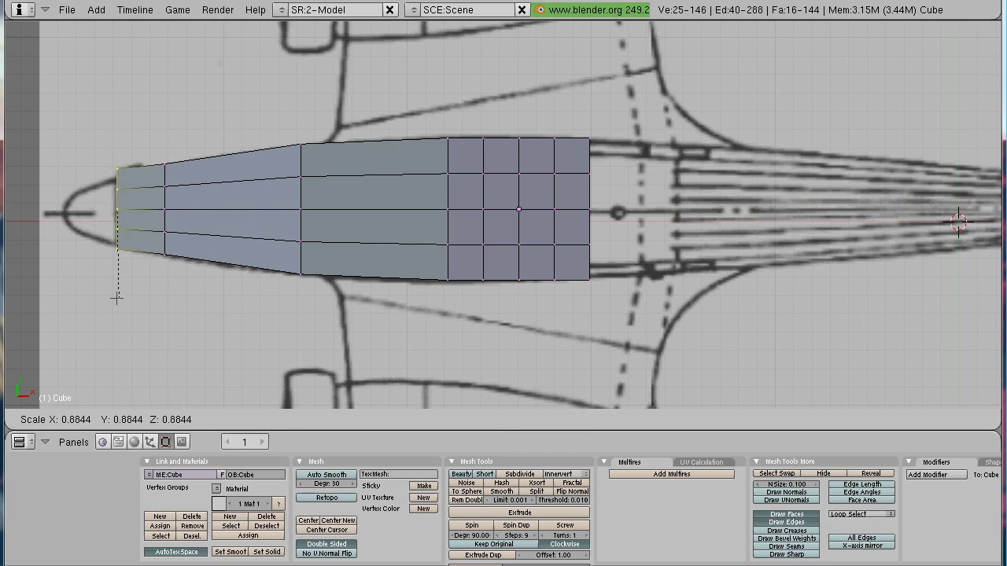
{"action": "left_click", "coordinate": [104, 272]}
Step: Extrude the front ring to the tip of the nose and scale it to about 0.68 to close down the nose
{"action": "key", "text": "e"}
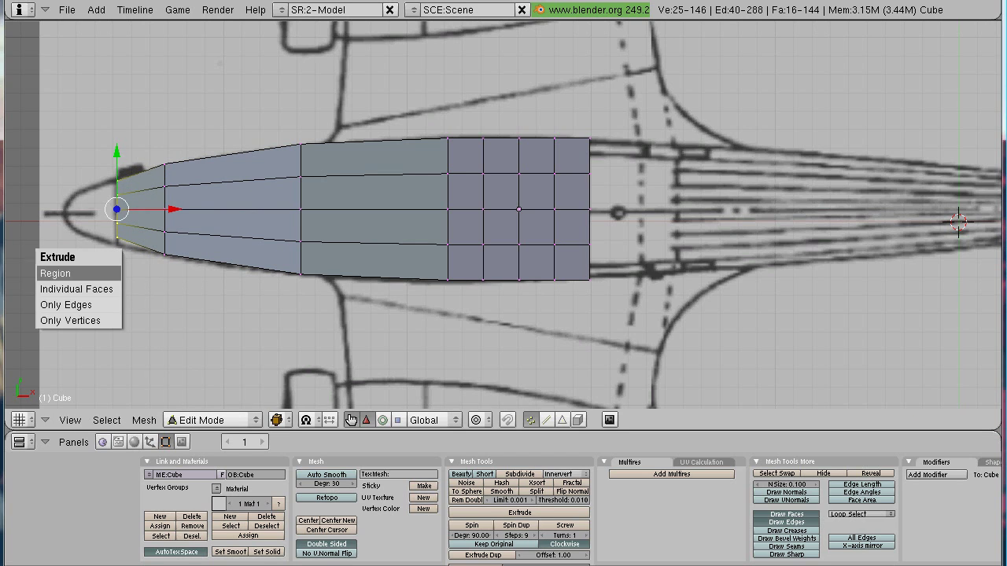
{"action": "left_click", "coordinate": [104, 269]}
{"action": "left_click", "coordinate": [51, 270]}
{"action": "key", "text": "s"}
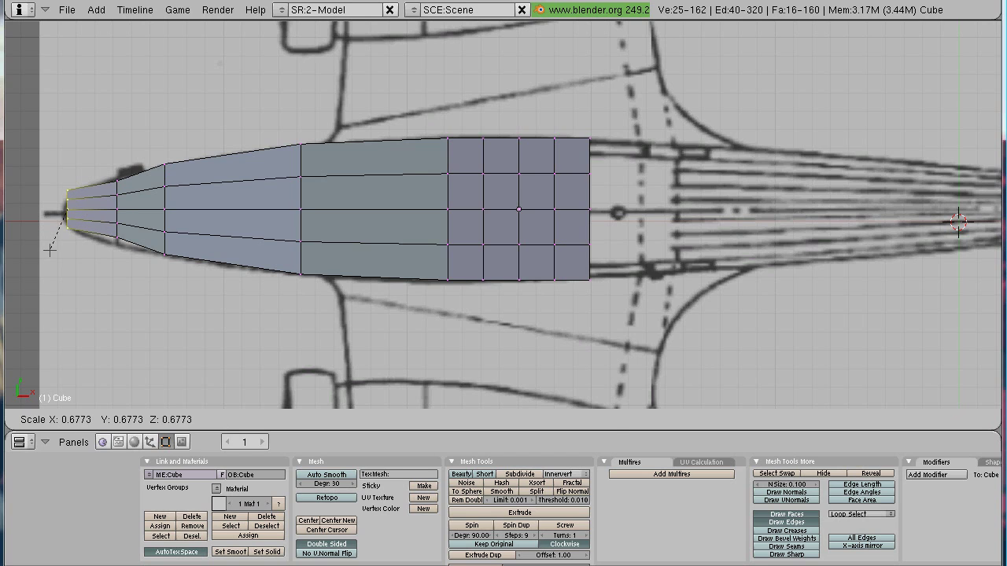
{"action": "left_click", "coordinate": [50, 250]}
Step: Select only the vertex ring just behind the nose tip and scale it up slightly so it meets the fuselage outline
{"action": "key", "text": "a"}
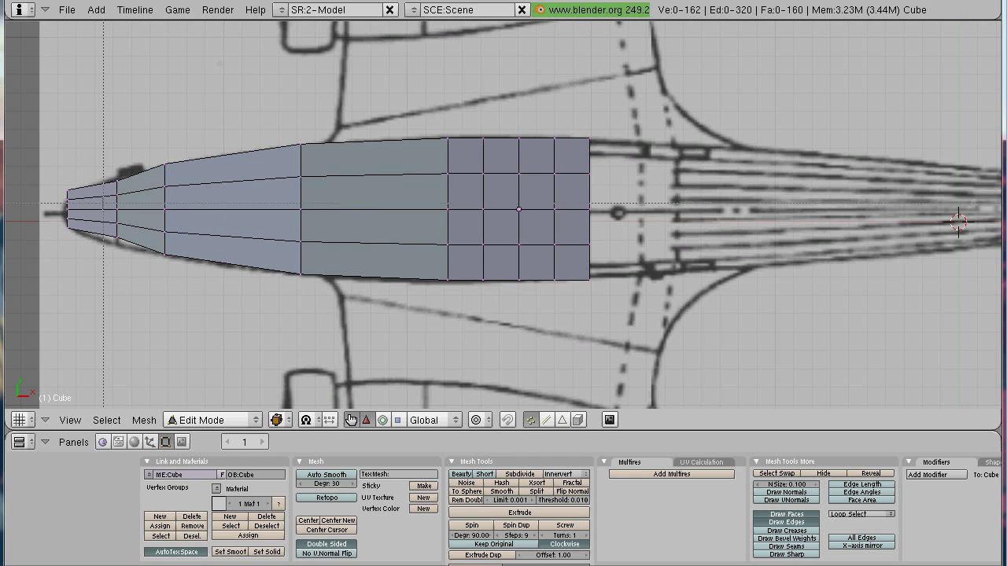
{"action": "left_click_drag", "start_coordinate": [98, 167], "coordinate": [119, 245]}
{"action": "key", "text": "s"}
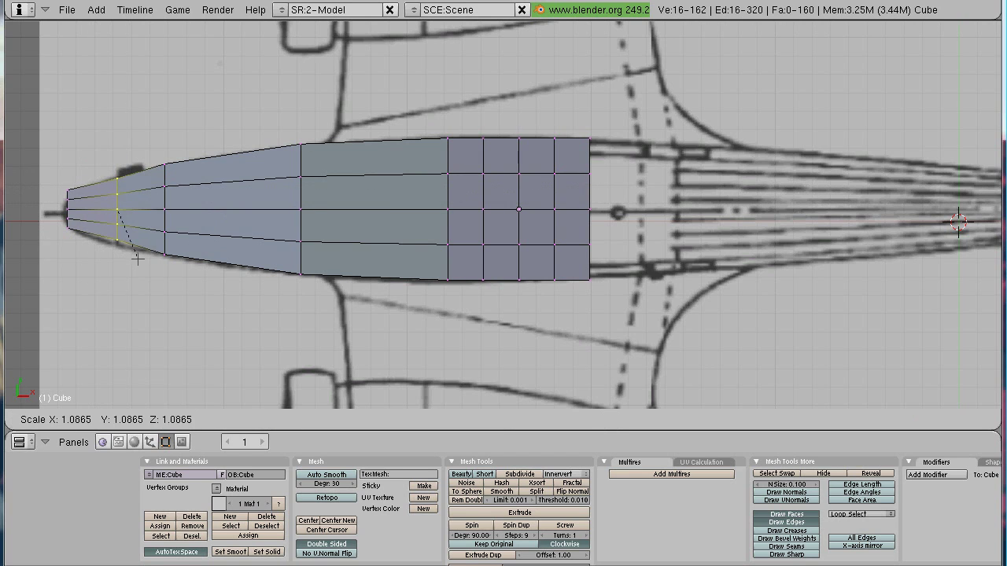
{"action": "left_click", "coordinate": [150, 270]}
{"action": "key", "text": "a"}
{"action": "key", "text": "a"}
{"action": "key", "text": "a"}
{"action": "middle_click_drag", "start_coordinate": [181, 291], "coordinate": [104, 337]}
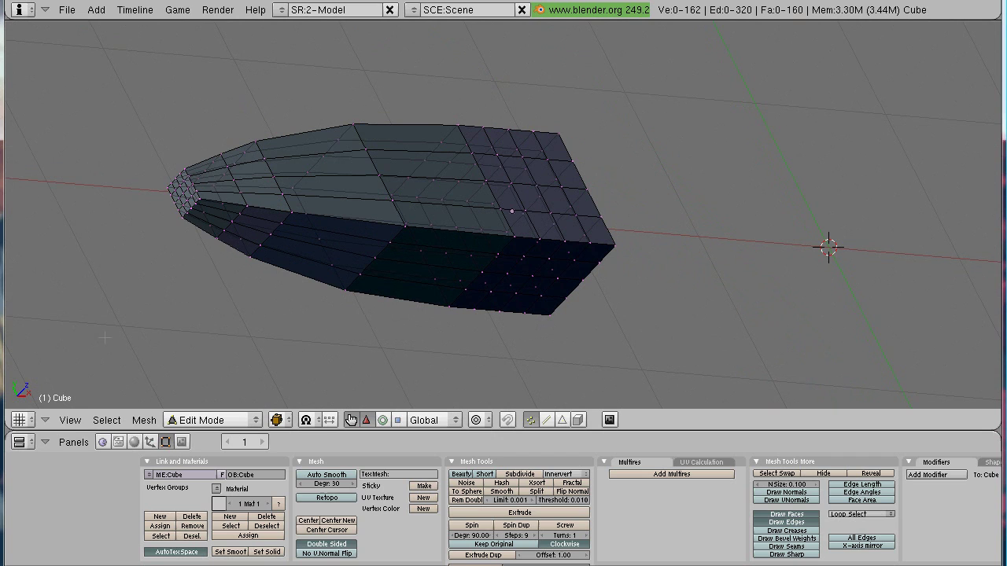
{"action": "left_click", "coordinate": [70, 420]}
{"action": "left_click", "coordinate": [116, 290]}
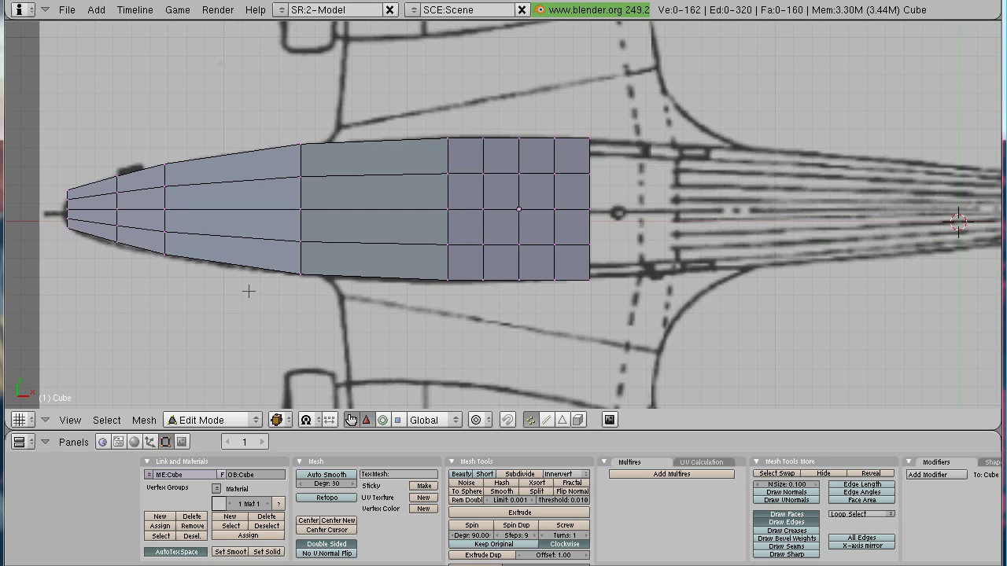
Step: Extrude the rear-end vertices about 0.46 toward the tail, up to the frame line behind the wing, and scale the ring down slightly
{"action": "middle_click_drag", "start_coordinate": [688, 290], "coordinate": [456, 284], "text": "shift"}
{"action": "key", "text": "a"}
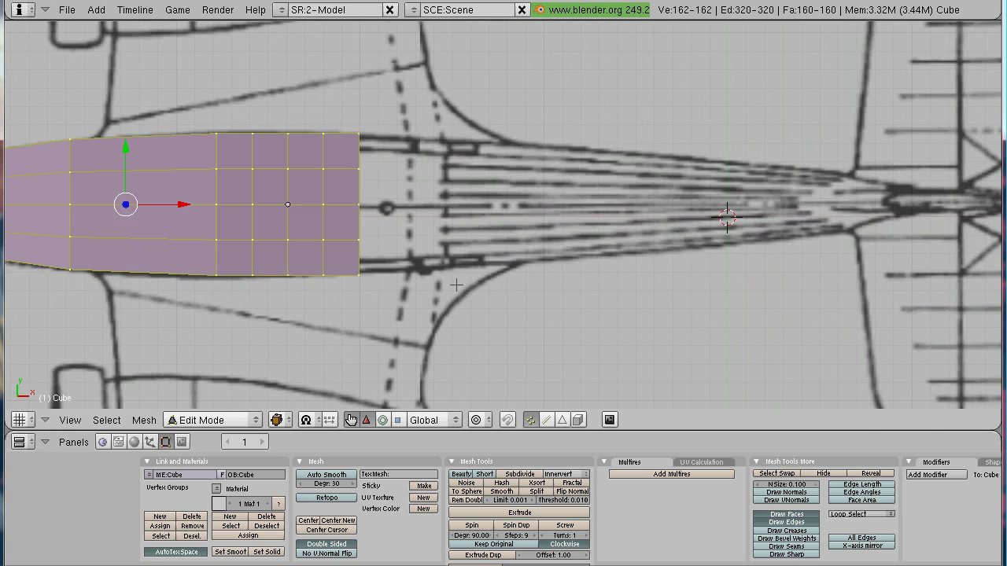
{"action": "key", "text": "a"}
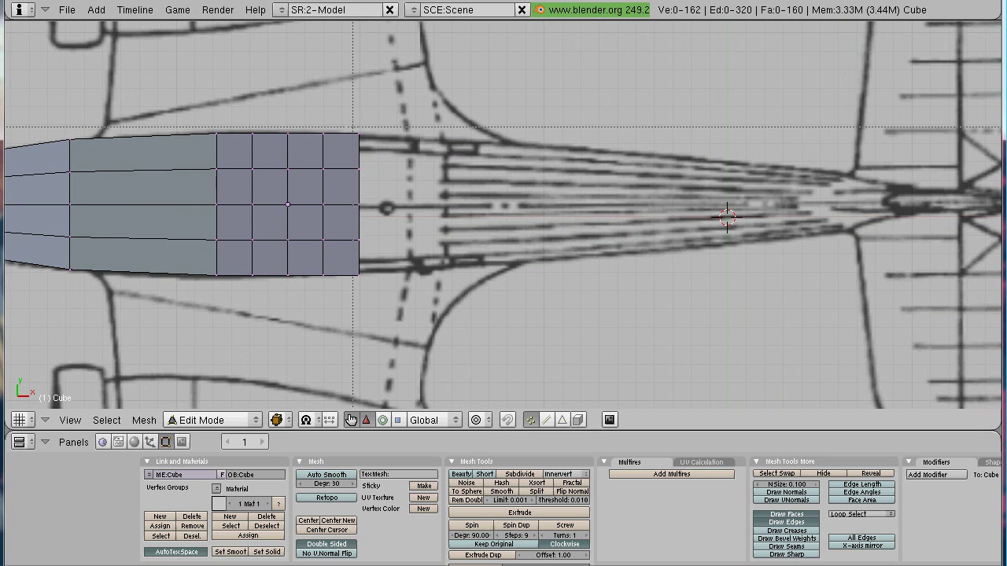
{"action": "key", "text": "b"}
{"action": "left_click_drag", "start_coordinate": [353, 126], "coordinate": [401, 318]}
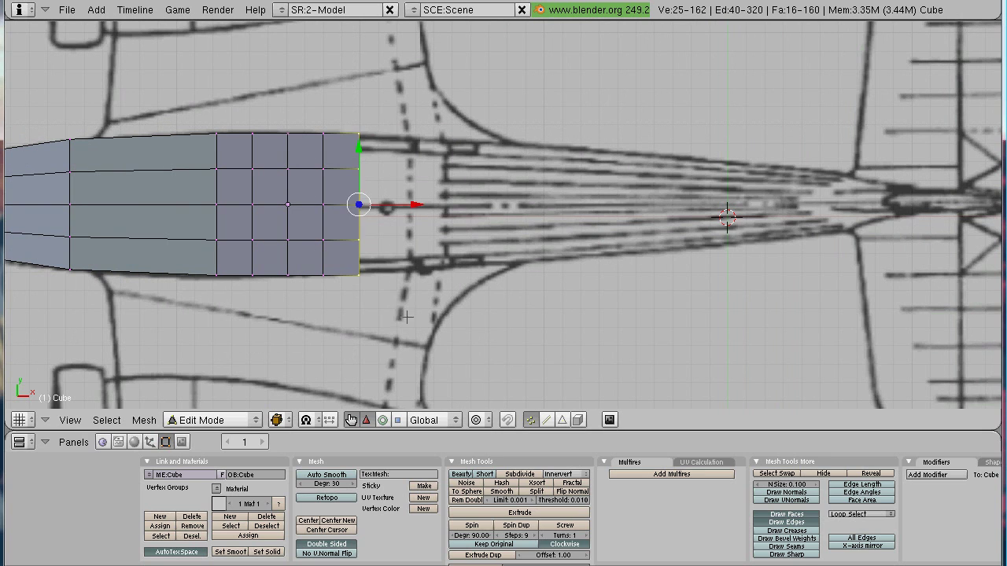
{"action": "scroll", "coordinate": [417, 349], "scroll_direction": "down", "scroll_amount": 2}
{"action": "scroll", "coordinate": [417, 349], "scroll_direction": "up", "scroll_amount": 1}
{"action": "middle_click_drag", "start_coordinate": [522, 321], "coordinate": [494, 335], "text": "shift"}
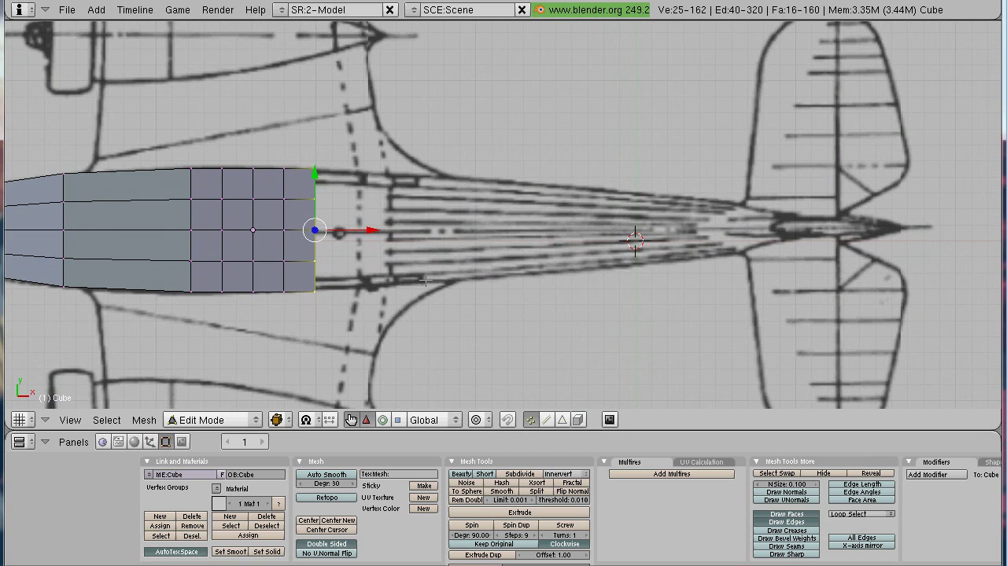
{"action": "key", "text": "e"}
{"action": "left_click", "coordinate": [380, 279]}
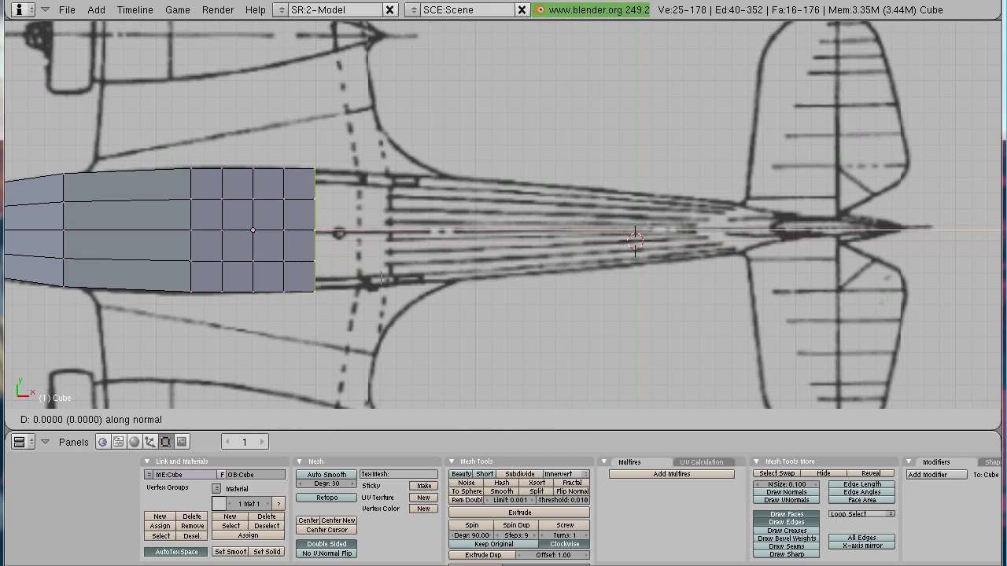
{"action": "left_click", "coordinate": [453, 275]}
{"action": "key", "text": "s"}
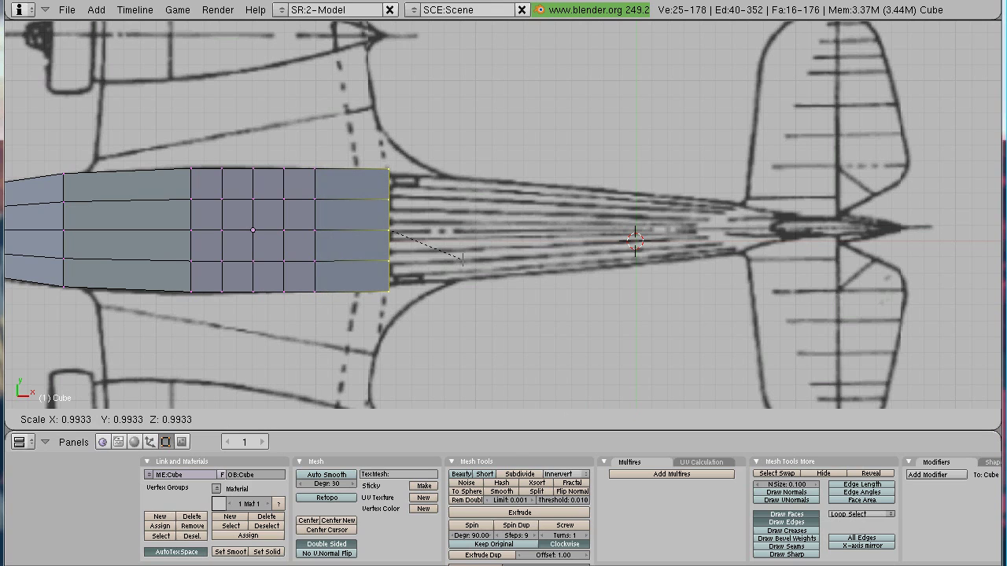
{"action": "left_click", "coordinate": [456, 255]}
Step: Extrude the rear ring about 2.22 to the leading edge of the tailplane and scale it to about 0.46
{"action": "key", "text": "e"}
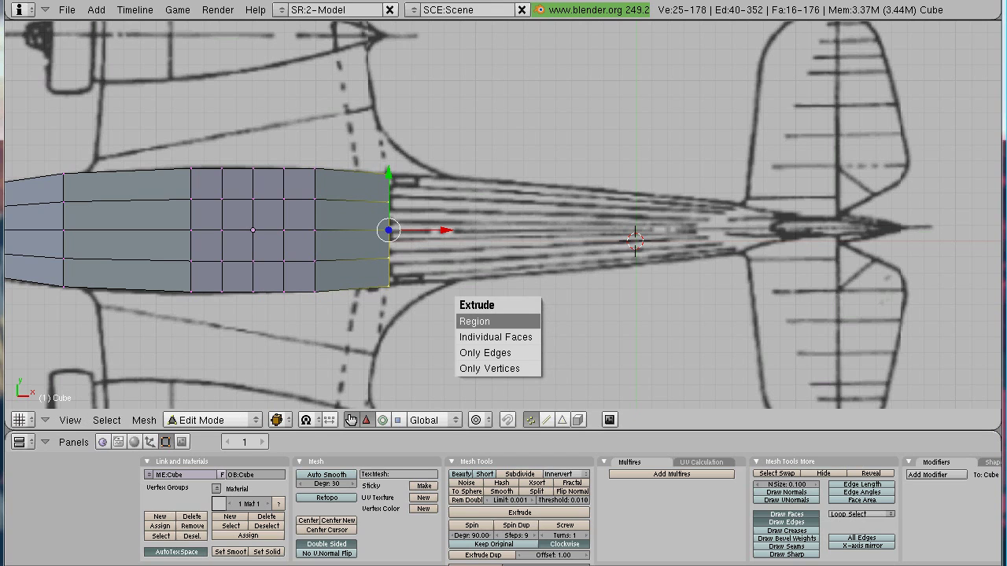
{"action": "left_click", "coordinate": [523, 320]}
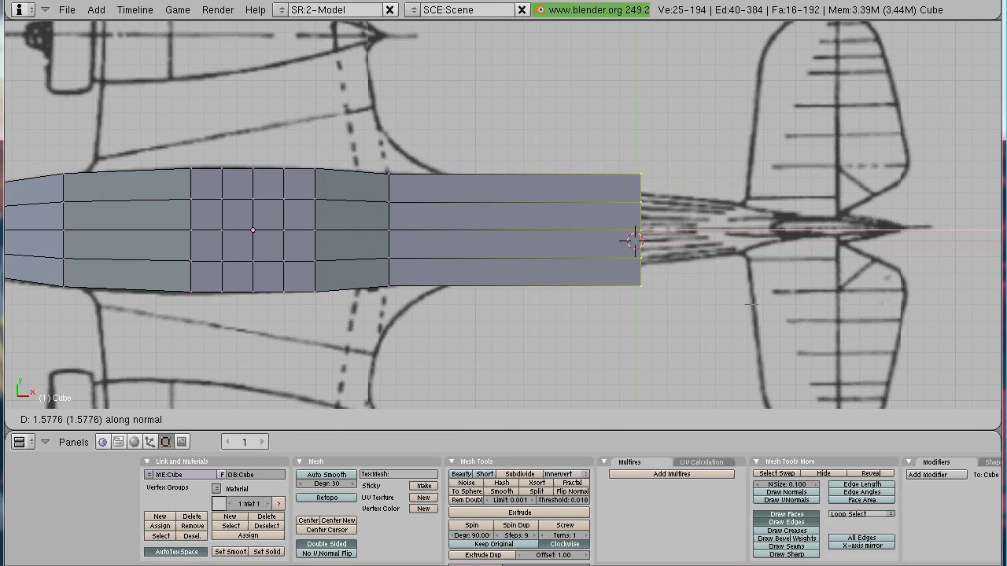
{"action": "left_click", "coordinate": [879, 304]}
{"action": "key", "text": "s"}
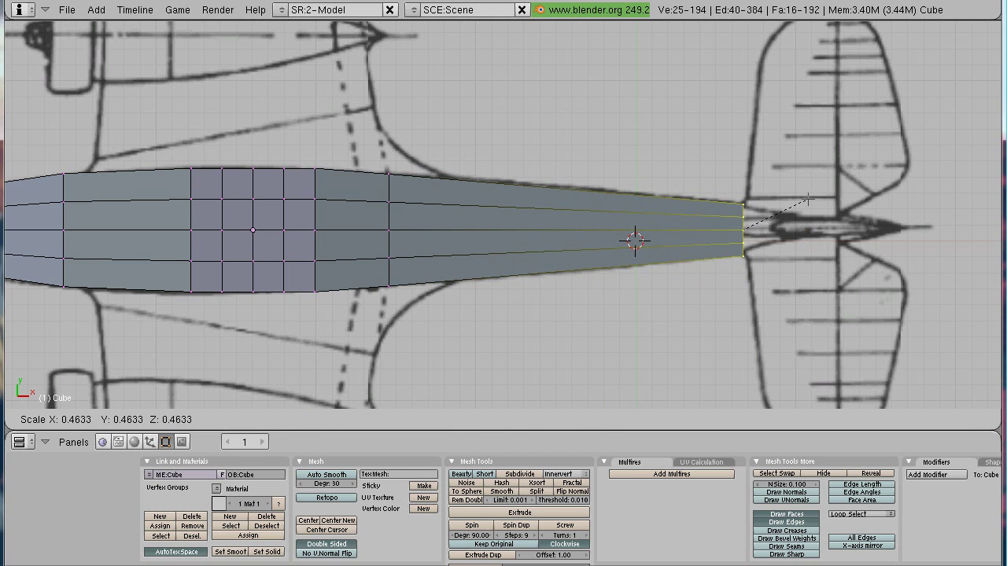
{"action": "left_click", "coordinate": [815, 242]}
Step: Extrude the rear ring about 0.58 further, up to the elevator hinge line of the tailplane
{"action": "middle_click_drag", "start_coordinate": [784, 342], "coordinate": [668, 346], "text": "shift"}
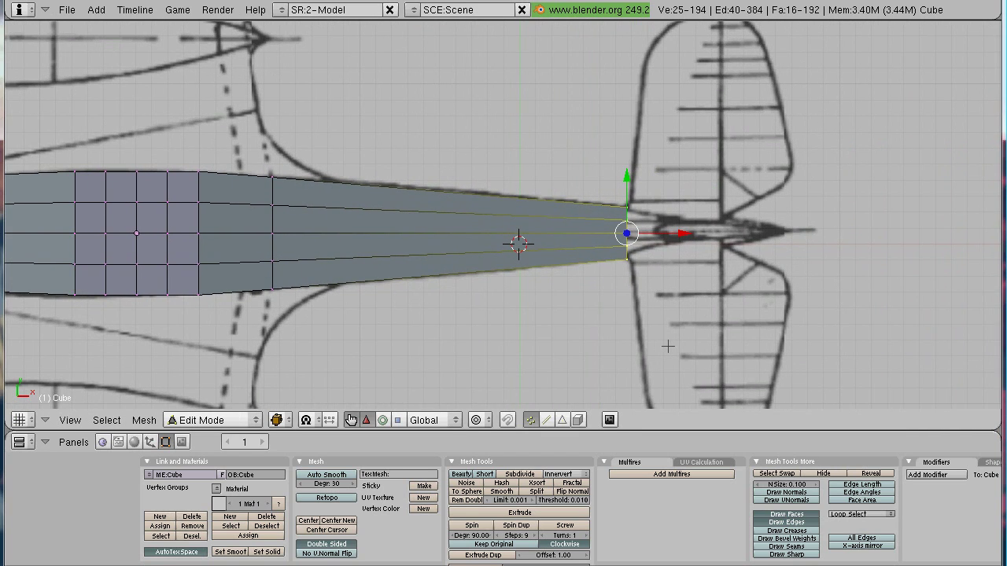
{"action": "key", "text": "e"}
{"action": "left_click", "coordinate": [667, 345]}
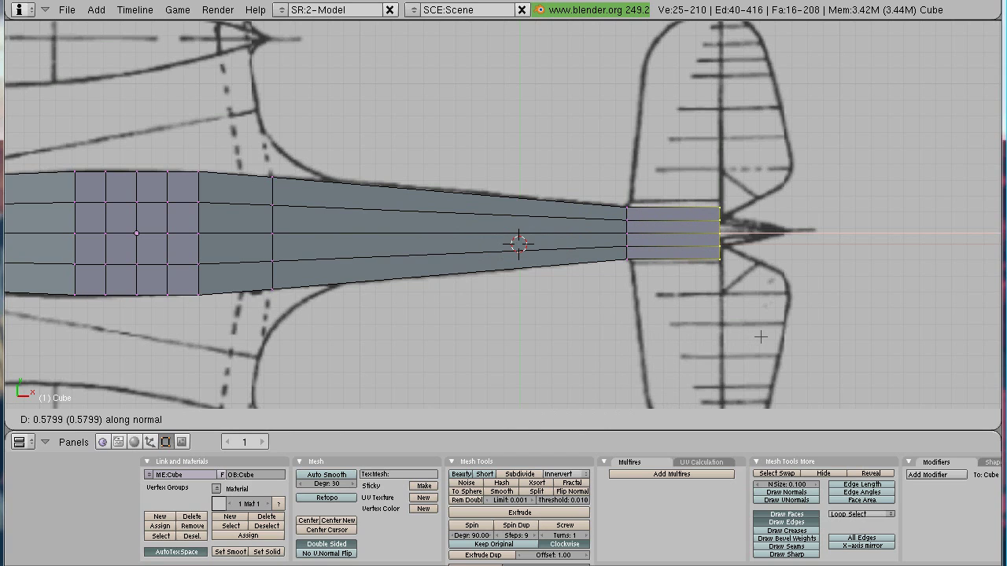
{"action": "left_click", "coordinate": [761, 336]}
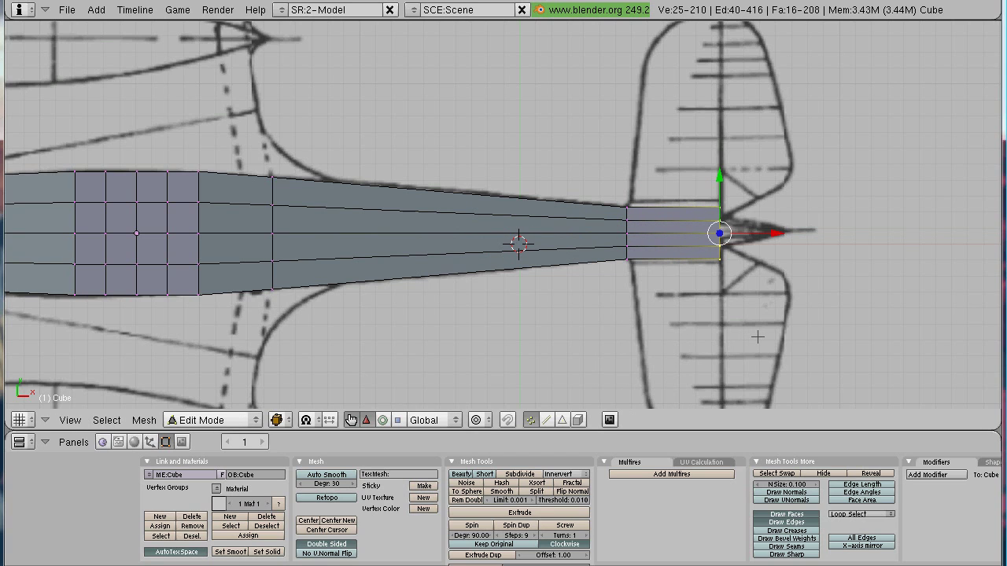
Step: Extrude the rear ring to the tip of the tail cone, scale it to about 0.23 and deselect everything
{"action": "key", "text": "e"}
{"action": "left_click", "coordinate": [757, 336]}
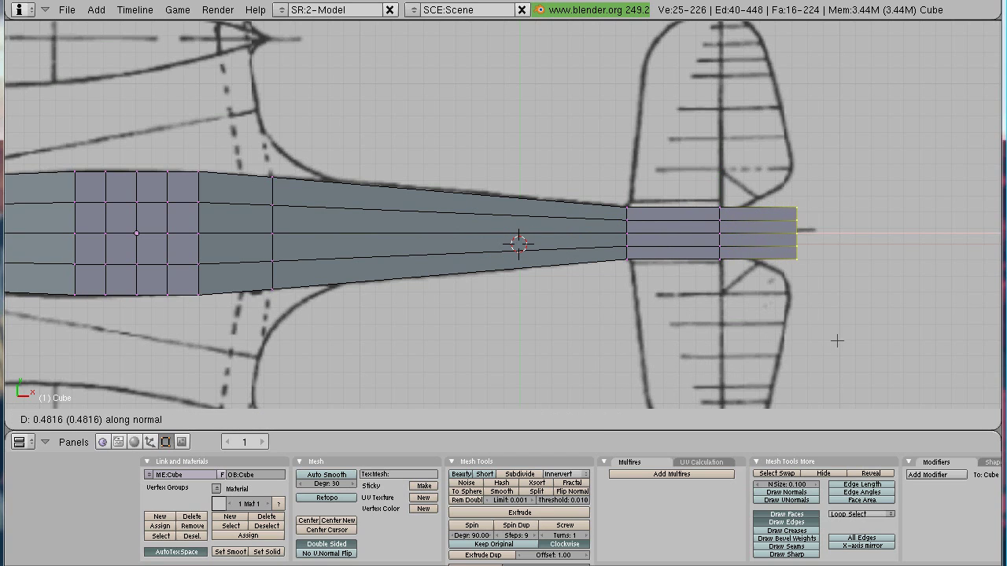
{"action": "left_click", "coordinate": [829, 342]}
{"action": "key", "text": "s"}
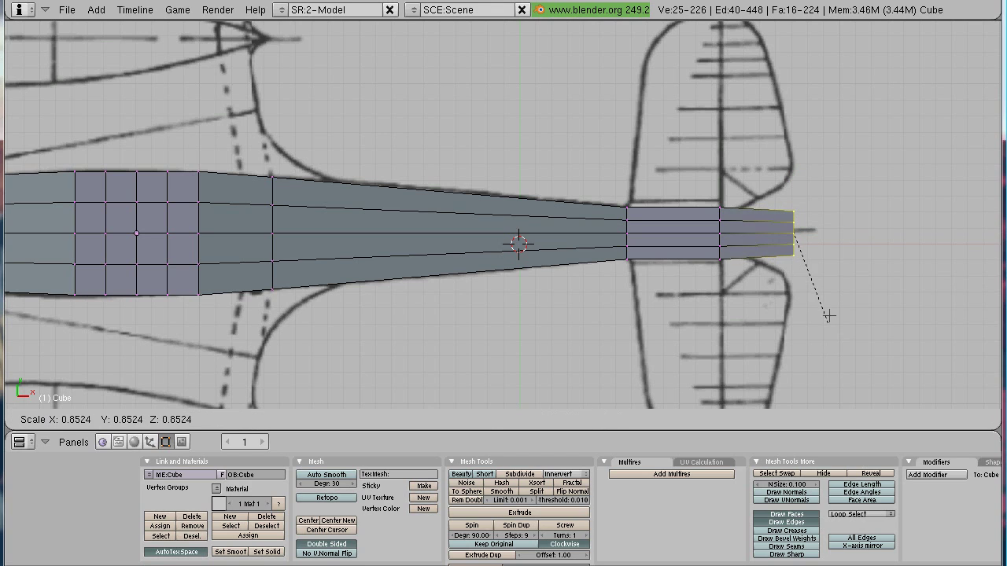
{"action": "left_click", "coordinate": [816, 236]}
{"action": "key", "text": "a"}
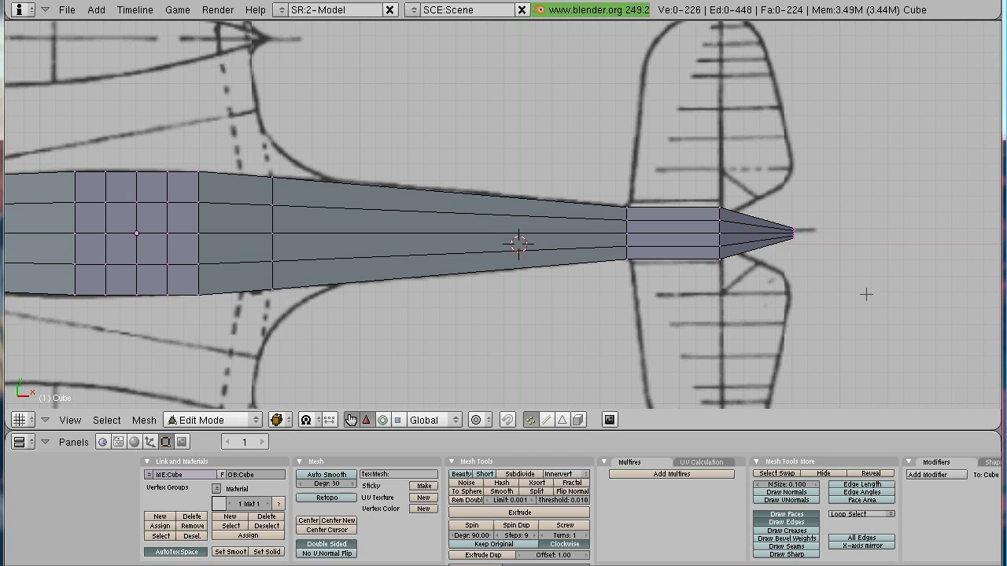
{"action": "key", "text": "a"}
{"action": "key", "text": "a"}
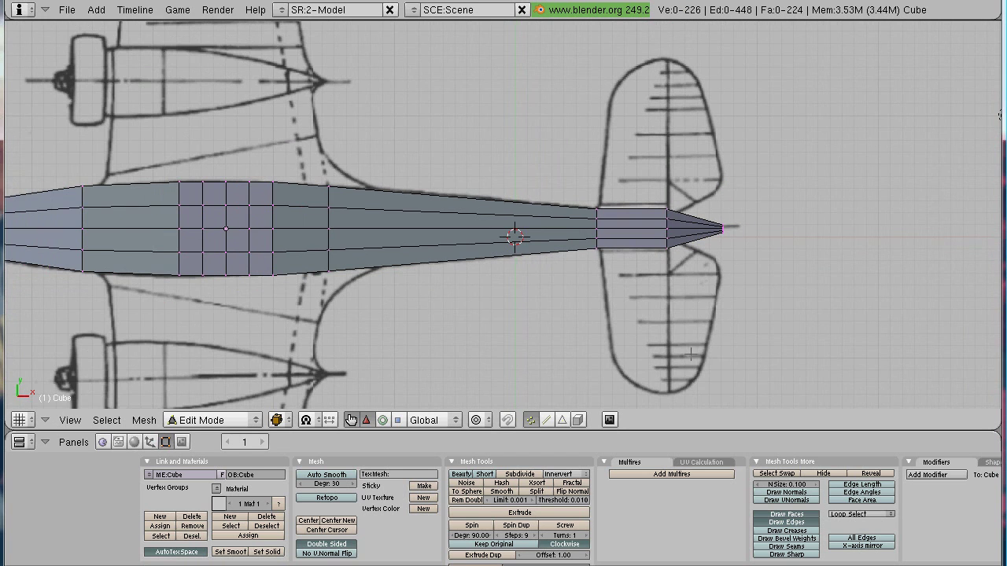
{"action": "scroll", "coordinate": [691, 354], "scroll_direction": "up", "scroll_amount": 1}
{"action": "middle_click_drag", "start_coordinate": [750, 337], "coordinate": [556, 349], "text": "shift"}
{"action": "key", "text": "a"}
{"action": "key", "text": "a"}
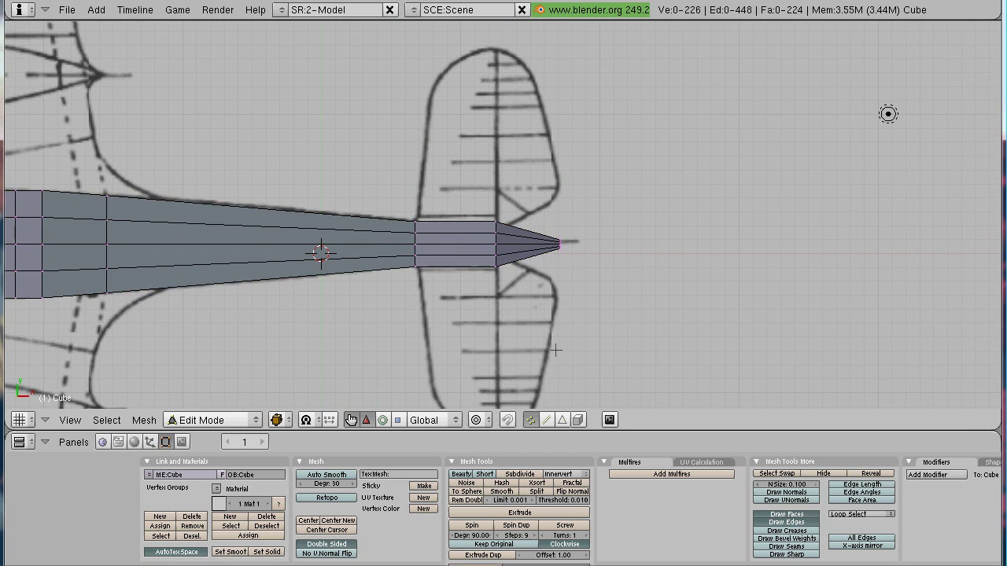
Step: Extrude the tail section's +Y side vertices, from the tailplane leading edge to the tail tip, about 0.66 outward along the normal
{"action": "scroll", "coordinate": [555, 350], "scroll_direction": "up", "scroll_amount": 5}
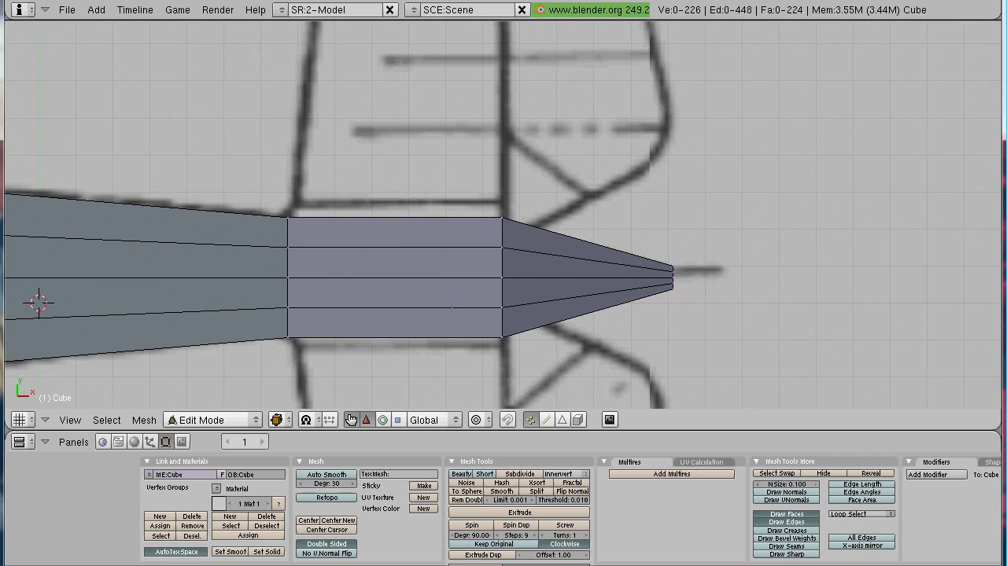
{"action": "left_click_drag", "start_coordinate": [273, 198], "coordinate": [309, 231]}
{"action": "key", "text": "b"}
{"action": "left_click_drag", "start_coordinate": [485, 204], "coordinate": [520, 226]}
{"action": "key", "text": "b"}
{"action": "left_click_drag", "start_coordinate": [667, 252], "coordinate": [696, 254]}
{"action": "scroll", "coordinate": [683, 279], "scroll_direction": "up", "scroll_amount": 2}
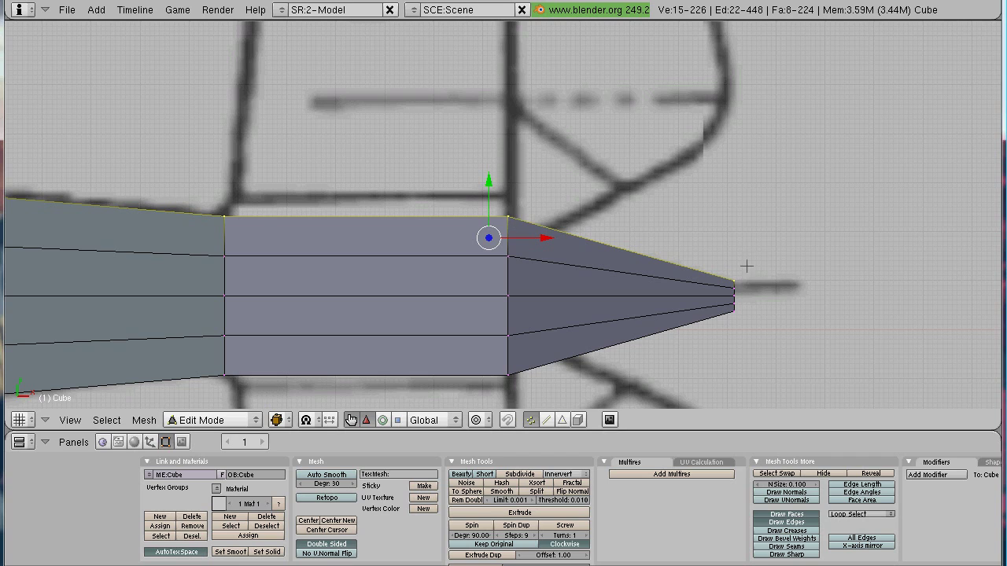
{"action": "scroll", "coordinate": [546, 240], "scroll_direction": "down", "scroll_amount": 4}
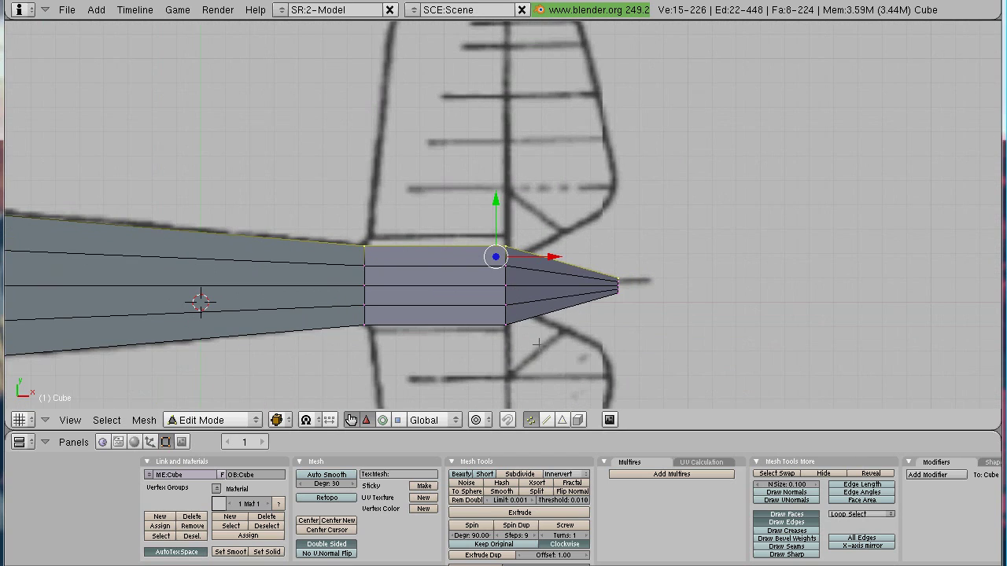
{"action": "key", "text": "e"}
{"action": "left_click", "coordinate": [549, 356]}
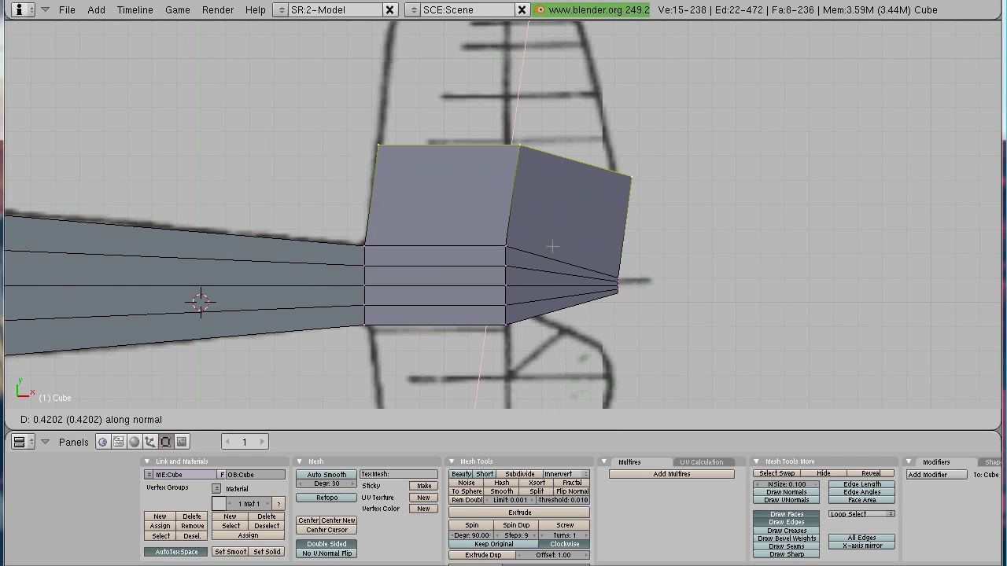
{"action": "left_click", "coordinate": [542, 192]}
Step: Extrude the tailplane's outer vertices as a region once more, out to the blueprint's tailplane tip
{"action": "middle_click_drag", "start_coordinate": [569, 183], "coordinate": [553, 284], "text": "shift"}
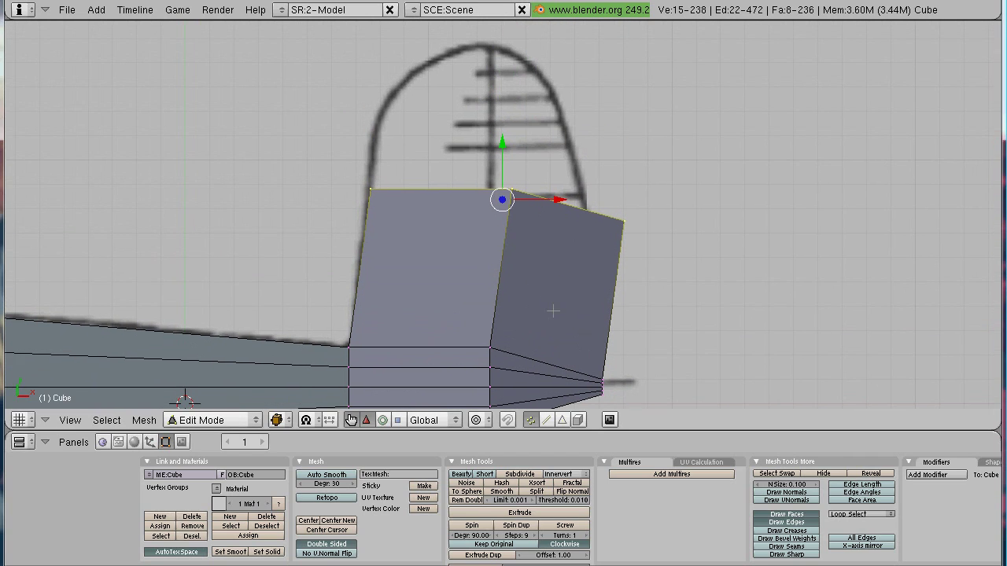
{"action": "key", "text": "e"}
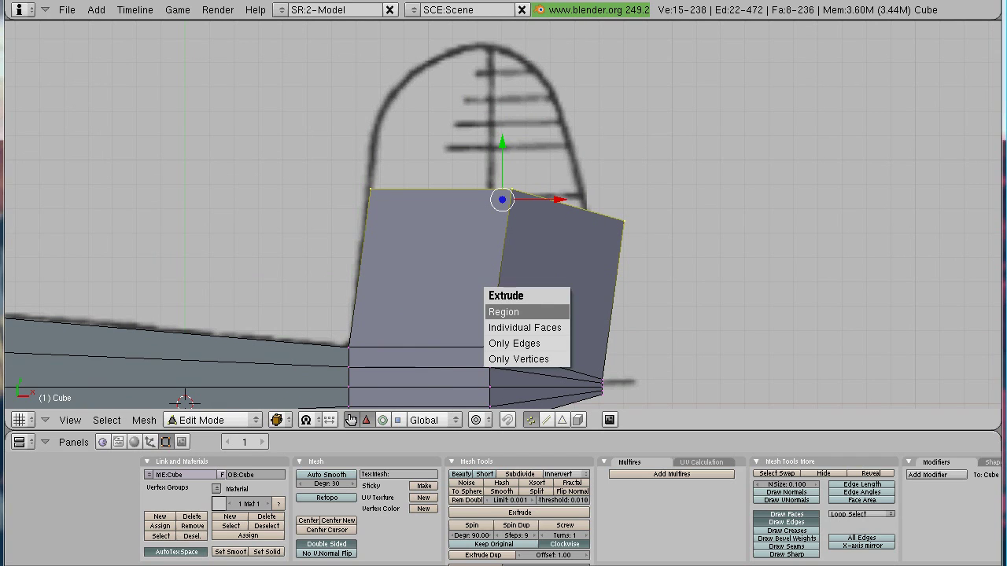
{"action": "left_click", "coordinate": [504, 311]}
{"action": "left_click", "coordinate": [552, 160]}
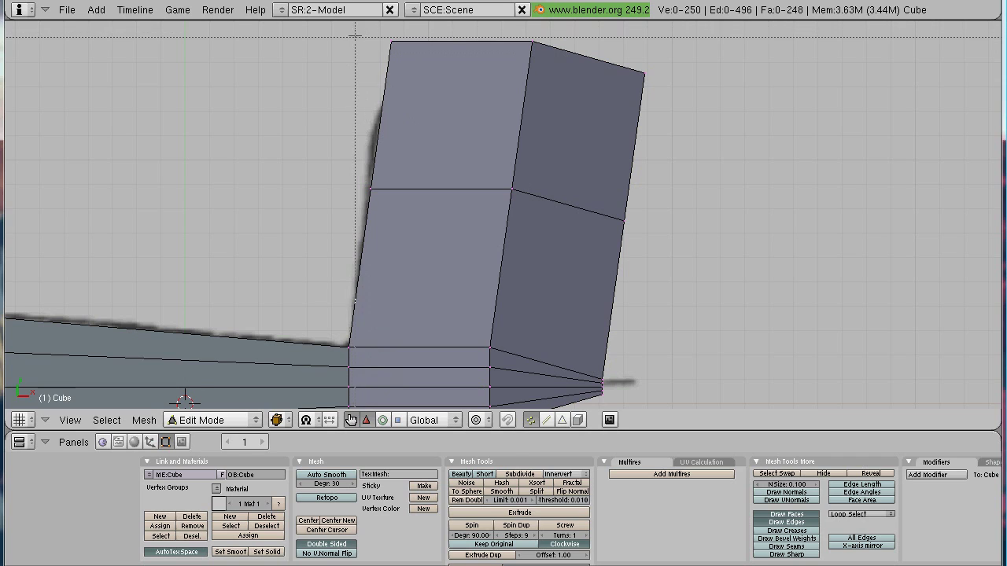
Step: Move the tailplane tip's front corner and middle vertices onto the blueprint outline and deselect everything
{"action": "left_click_drag", "start_coordinate": [354, 33], "coordinate": [421, 72]}
{"action": "key", "text": "g"}
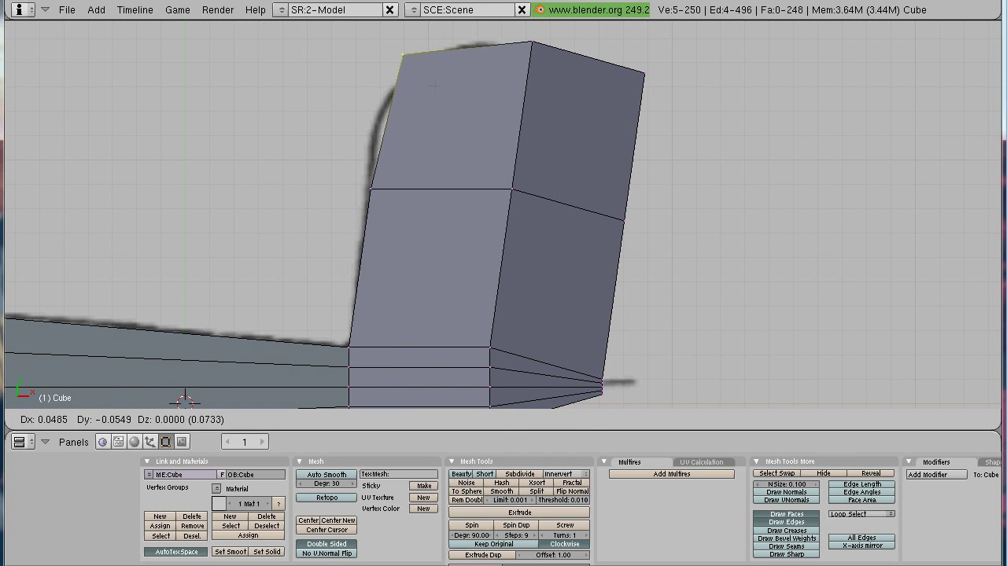
{"action": "left_click", "coordinate": [408, 138]}
{"action": "key", "text": "a"}
{"action": "left_click_drag", "start_coordinate": [517, 37], "coordinate": [562, 53]}
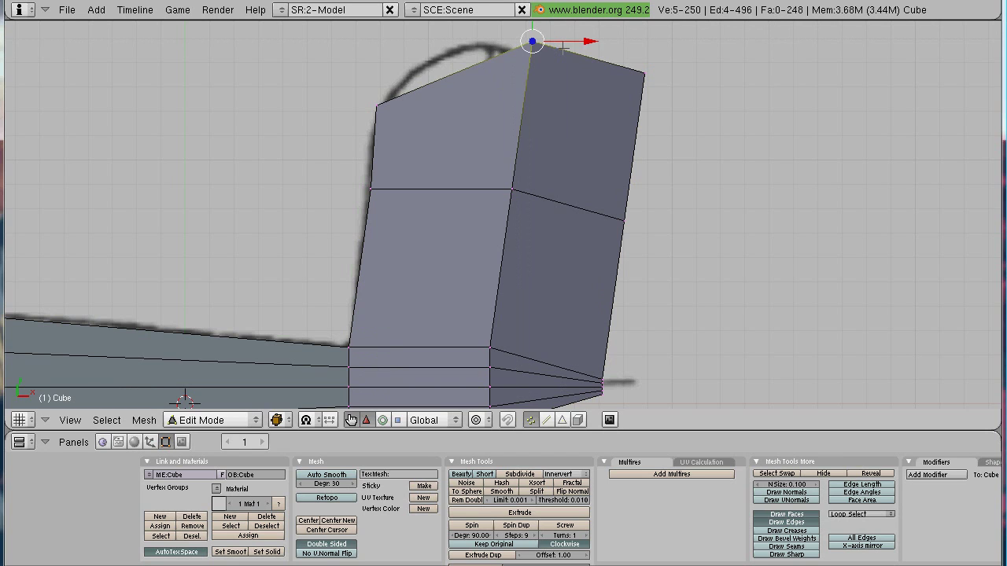
{"action": "key", "text": "g"}
{"action": "left_click", "coordinate": [499, 51]}
{"action": "key", "text": "a"}
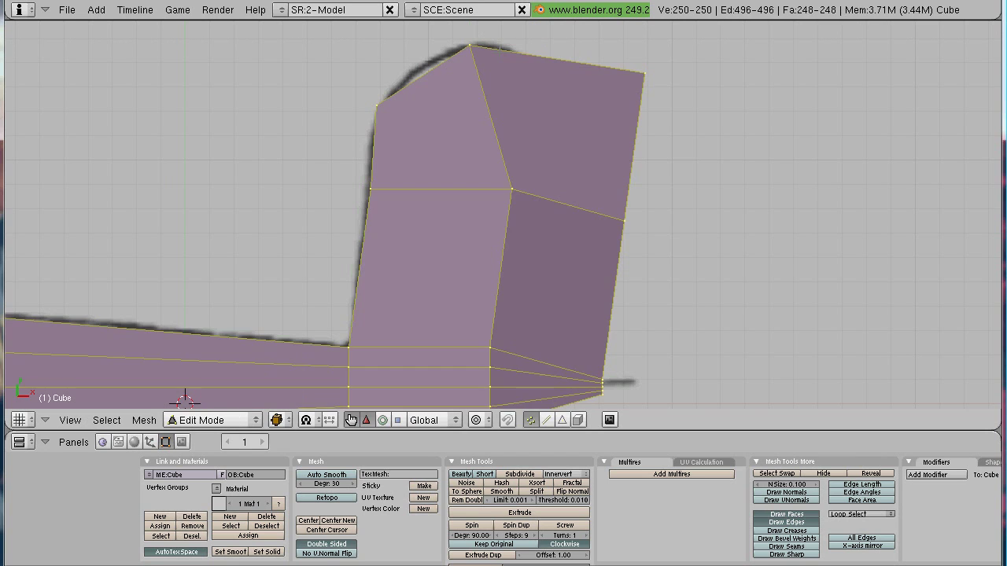
{"action": "key", "text": "a"}
Step: Move the tip's rear corner and the trailing-edge vertices at mid-span onto the tailplane outline, deselecting after each move
{"action": "key", "text": "b"}
{"action": "left_click_drag", "start_coordinate": [615, 61], "coordinate": [668, 95]}
{"action": "key", "text": "g"}
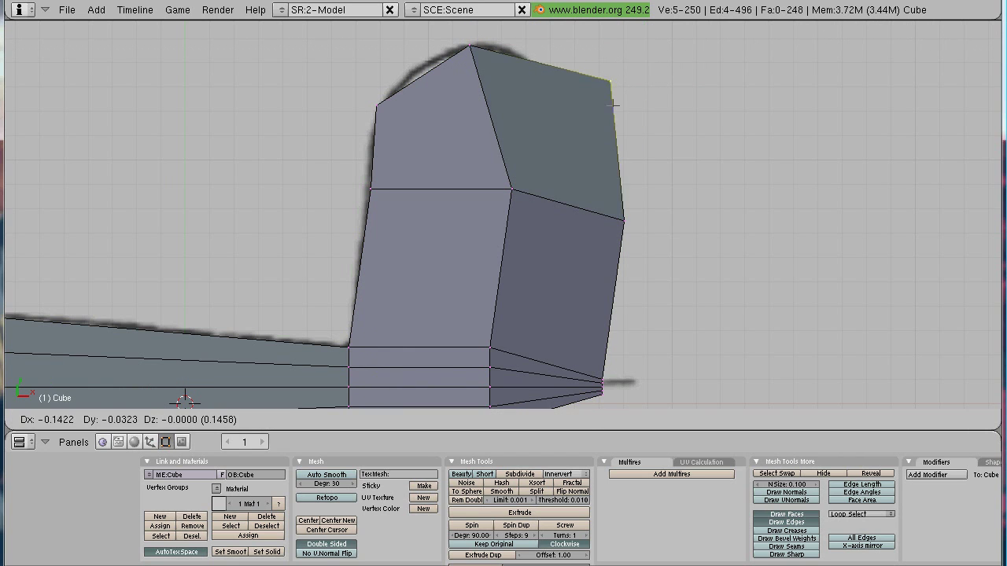
{"action": "left_click", "coordinate": [571, 103]}
{"action": "key", "text": "a"}
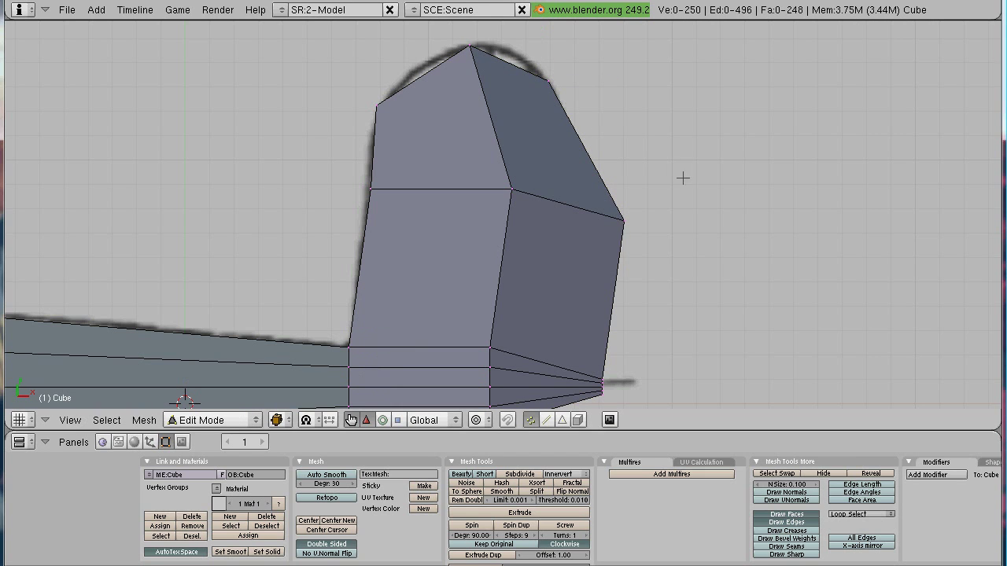
{"action": "left_click_drag", "start_coordinate": [608, 210], "coordinate": [639, 235]}
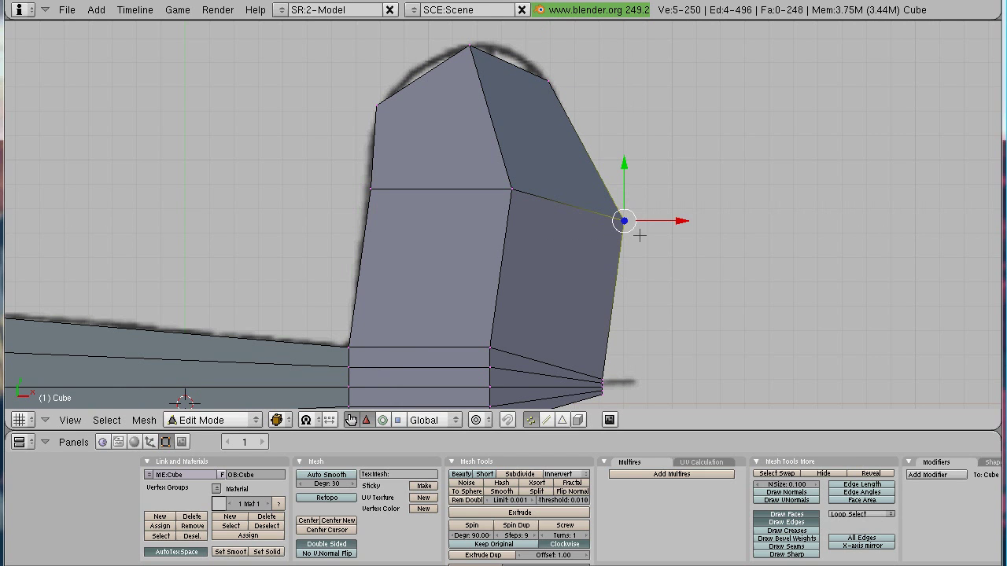
{"action": "key", "text": "g"}
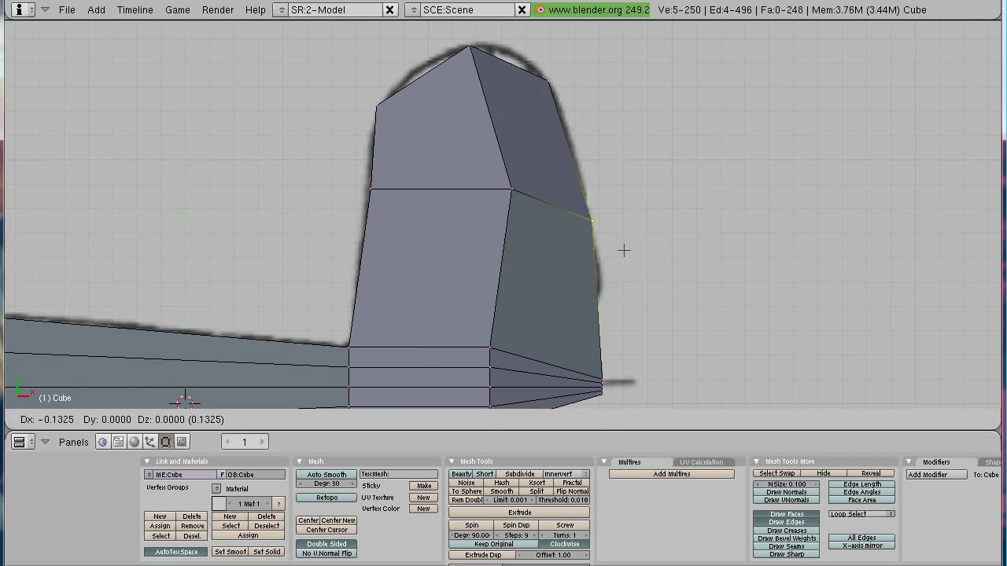
{"action": "left_click", "coordinate": [621, 242]}
{"action": "key", "text": "a"}
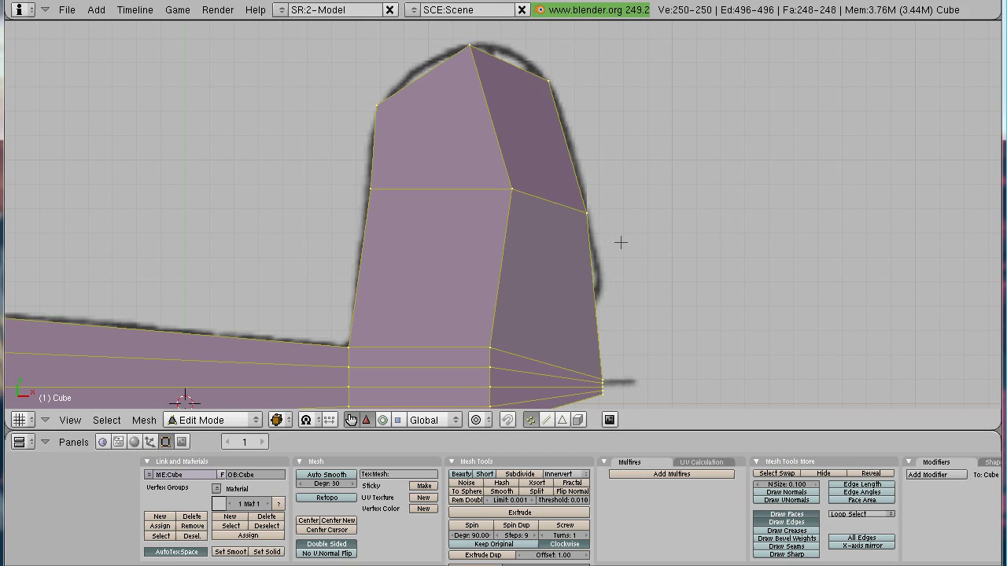
{"action": "key", "text": "a"}
Step: Move the middle vertices at the tailplane's mid-span forward and inward to straighten the elevator hinge line
{"action": "mouse_move", "coordinate": [640, 281]}
{"action": "middle_mouse_down", "text": "shift"}
{"action": "mouse_move", "coordinate": [638, 187]}
{"action": "mouse_move", "coordinate": [642, 271]}
{"action": "middle_mouse_up", "text": "shift"}
{"action": "right_click", "coordinate": [505, 185]}
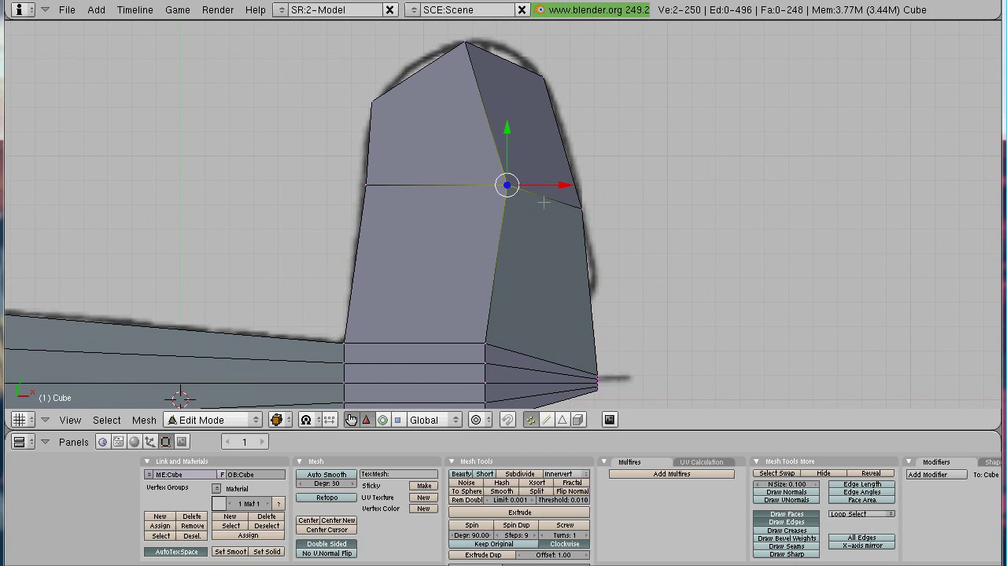
{"action": "key", "text": "g"}
{"action": "left_click", "coordinate": [525, 237]}
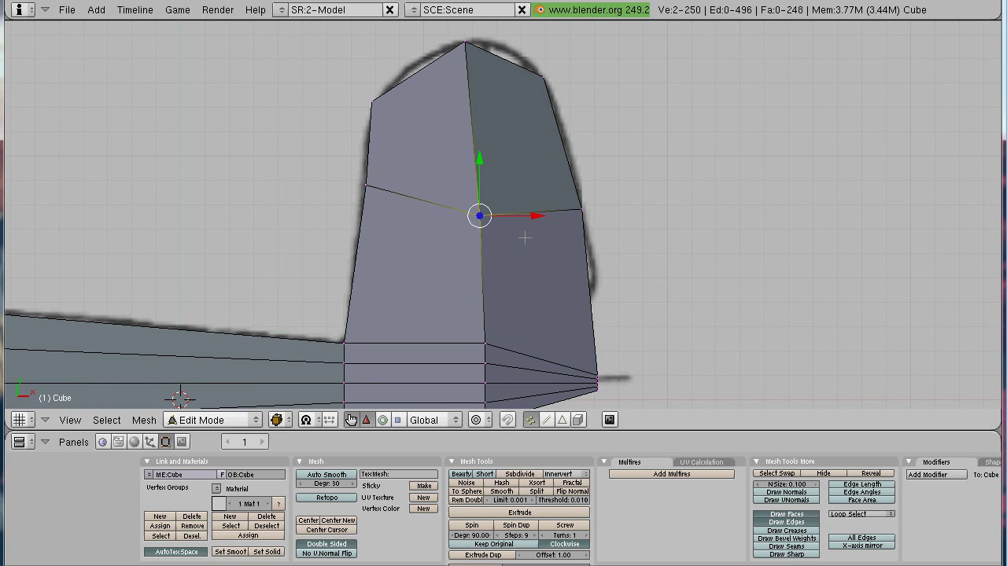
{"action": "key", "text": "a"}
{"action": "key", "text": "a"}
Step: Return to Object Mode and add a Mirror modifier to the airplane mesh
{"action": "scroll", "coordinate": [596, 256], "scroll_direction": "down", "scroll_amount": 8}
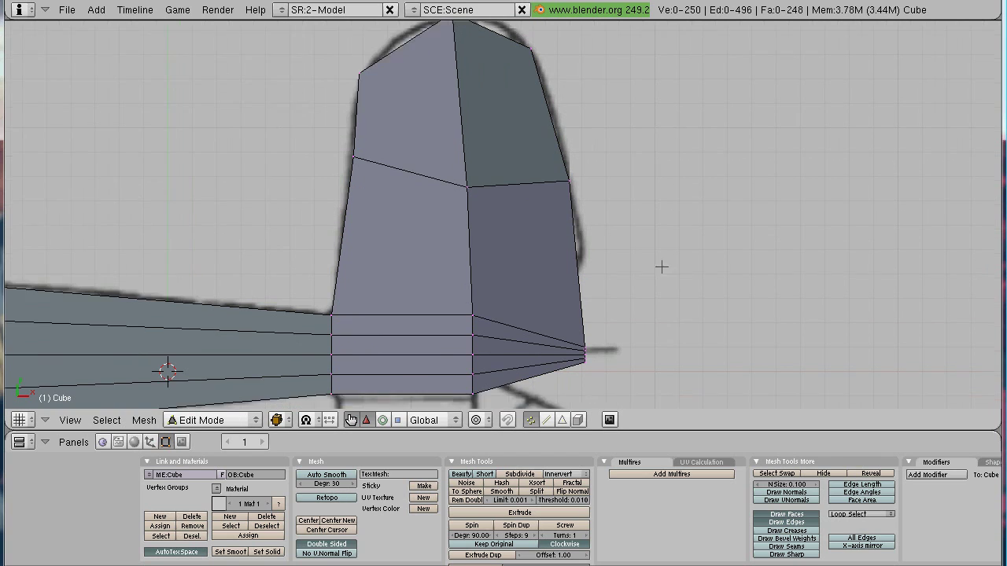
{"action": "scroll", "coordinate": [593, 331], "scroll_direction": "up", "scroll_amount": 4}
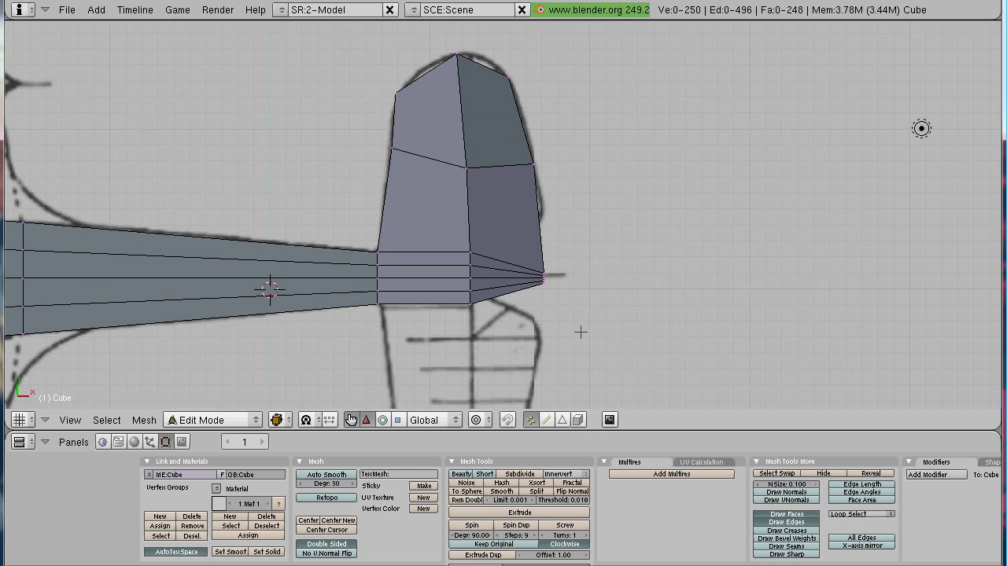
{"action": "scroll", "coordinate": [582, 334], "scroll_direction": "down", "scroll_amount": 3}
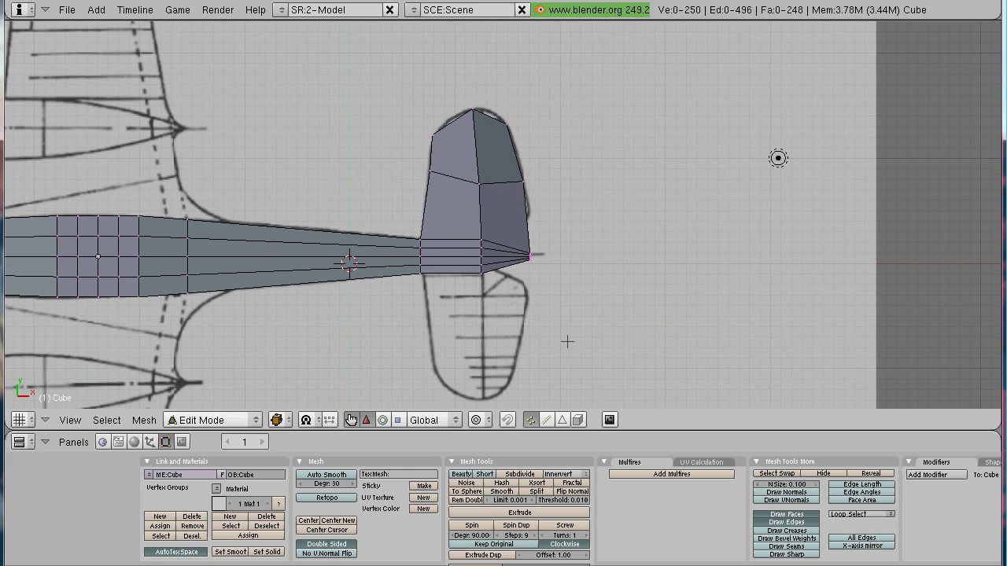
{"action": "middle_click_drag", "start_coordinate": [567, 342], "coordinate": [614, 323], "text": "shift"}
{"action": "mouse_move", "coordinate": [585, 290]}
{"action": "middle_mouse_down", "text": "shift"}
{"action": "mouse_move", "coordinate": [652, 356]}
{"action": "mouse_move", "coordinate": [586, 307]}
{"action": "middle_mouse_up", "text": "shift"}
{"action": "middle_click_drag", "start_coordinate": [623, 334], "coordinate": [573, 323], "text": "shift"}
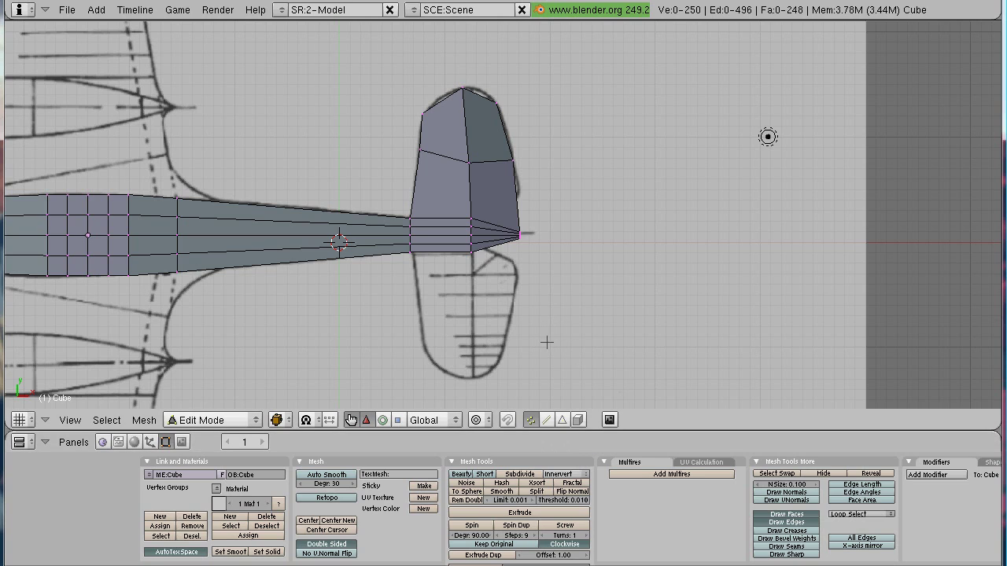
{"action": "key", "text": "Tab"}
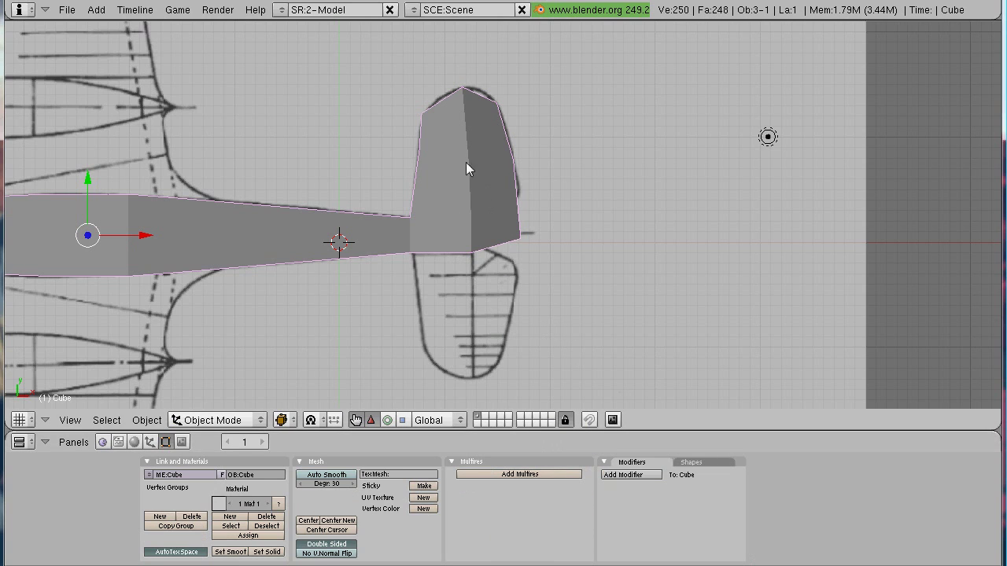
{"action": "left_click", "coordinate": [624, 475]}
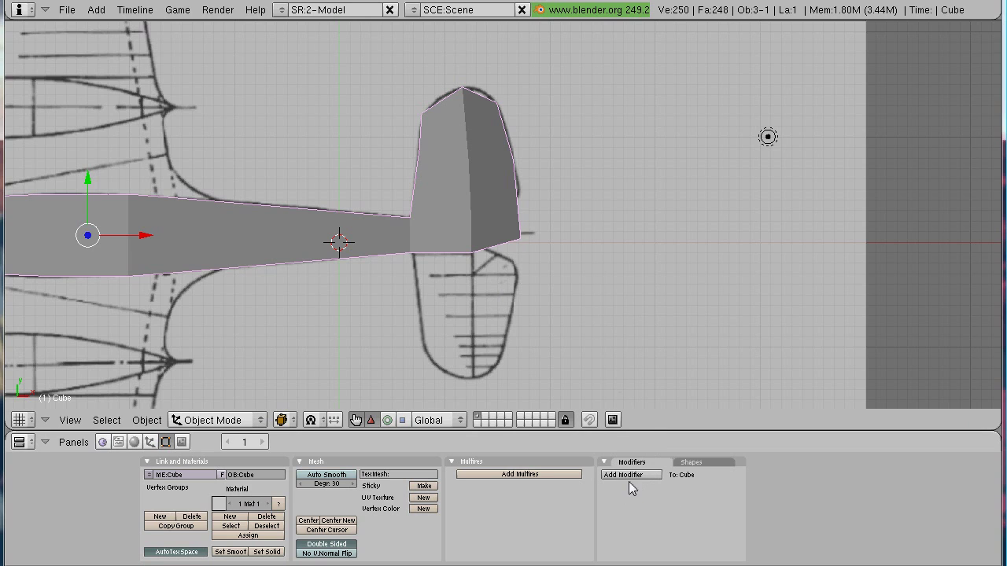
{"action": "left_click", "coordinate": [642, 477]}
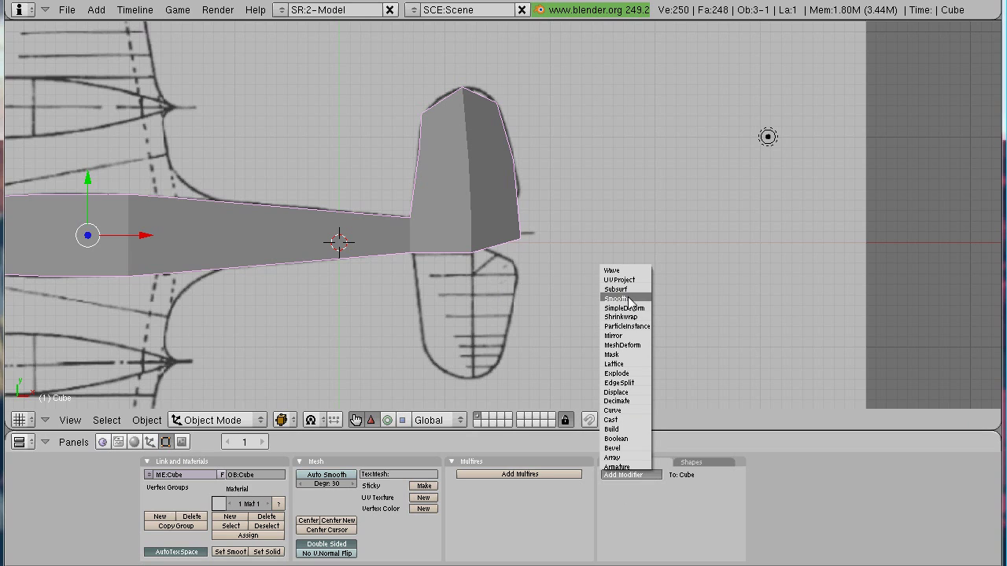
{"action": "left_click", "coordinate": [625, 336]}
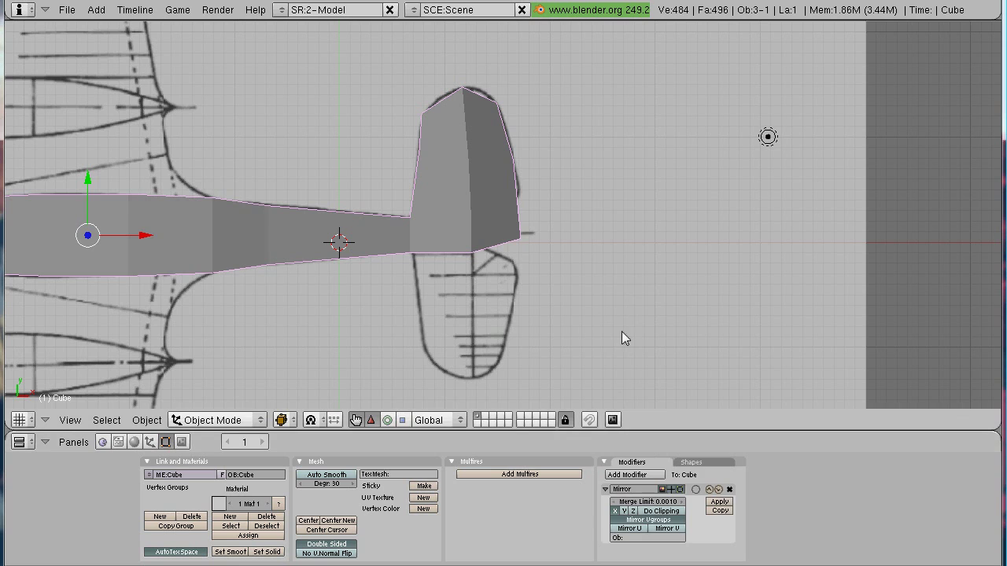
Step: Switch the Mirror modifier's axis from X to Y so the tailplane is mirrored across the fuselage, and deselect the object
{"action": "scroll", "coordinate": [539, 364], "scroll_direction": "down", "scroll_amount": 8}
{"action": "scroll", "coordinate": [467, 286], "scroll_direction": "up", "scroll_amount": 3}
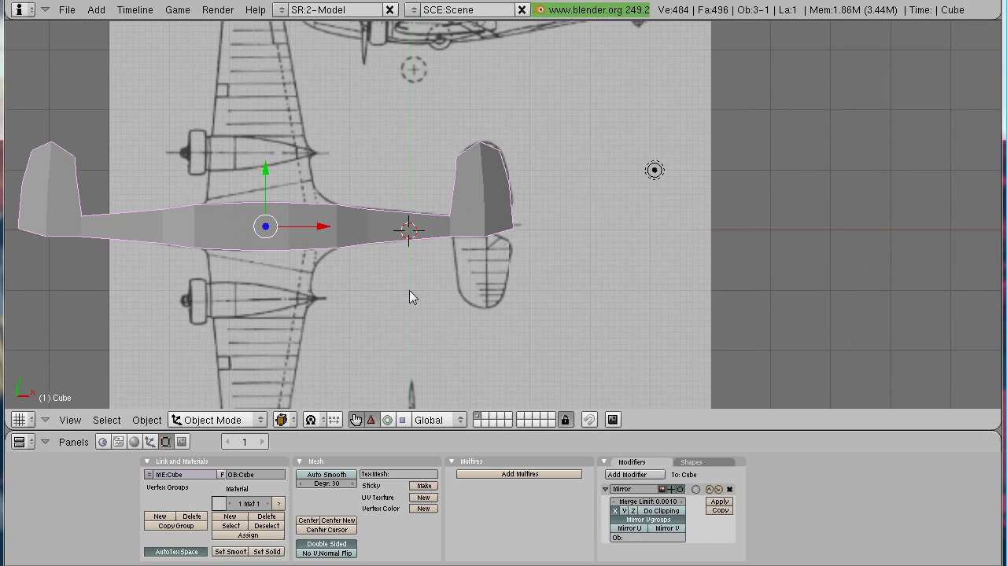
{"action": "middle_click_drag", "start_coordinate": [411, 294], "coordinate": [463, 301], "text": "shift"}
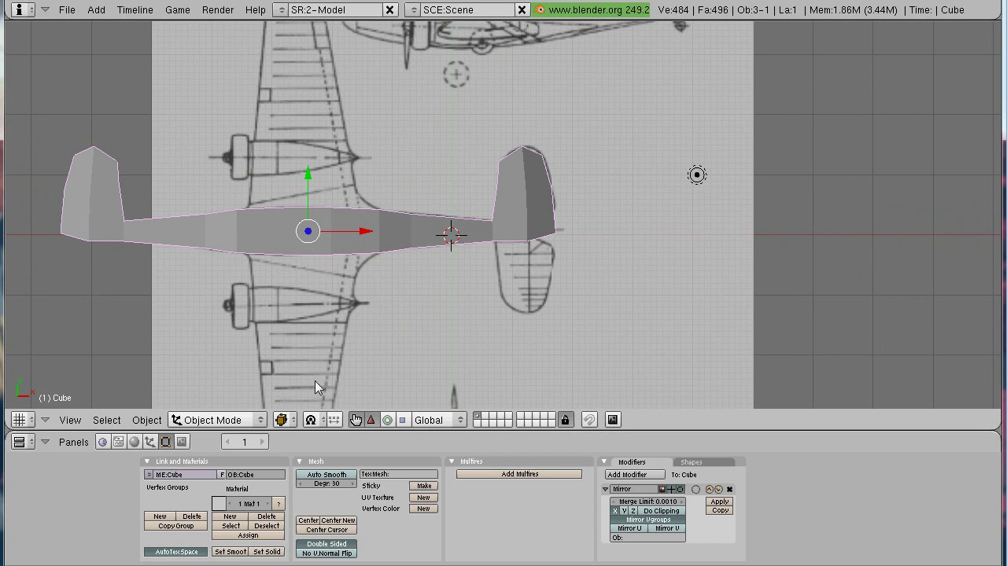
{"action": "left_click", "coordinate": [617, 512]}
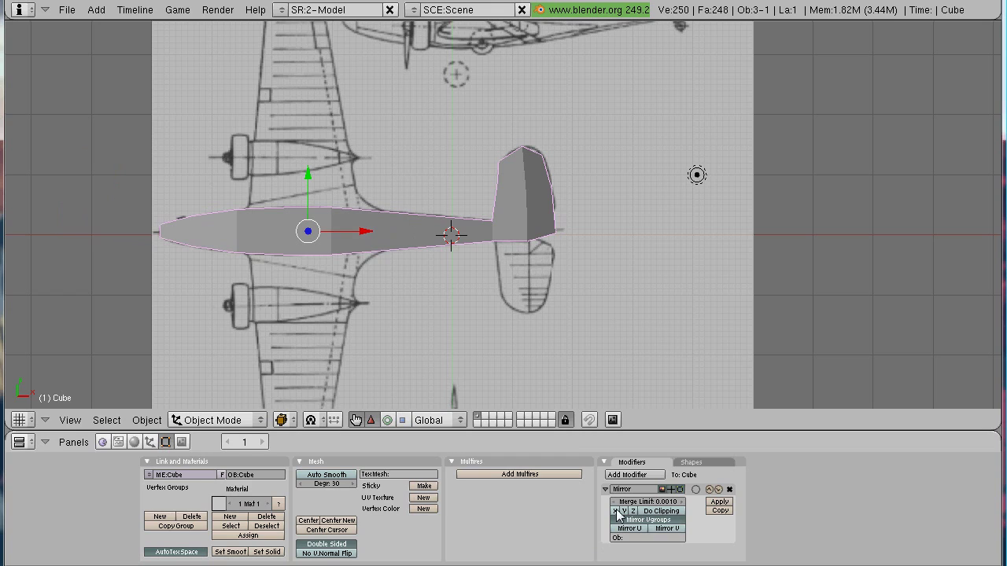
{"action": "left_click", "coordinate": [626, 511]}
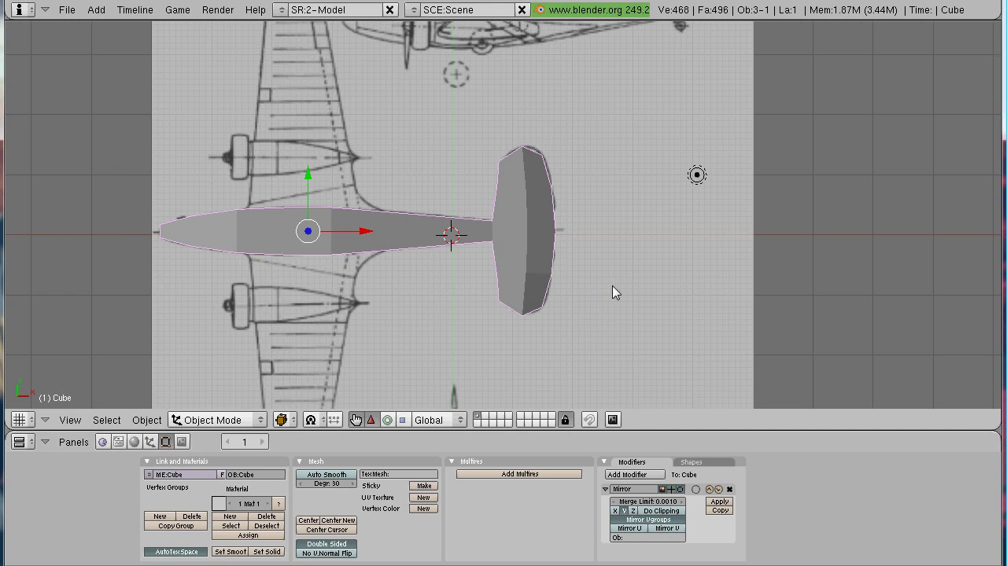
{"action": "middle_click_drag", "start_coordinate": [612, 286], "coordinate": [591, 292], "text": "shift"}
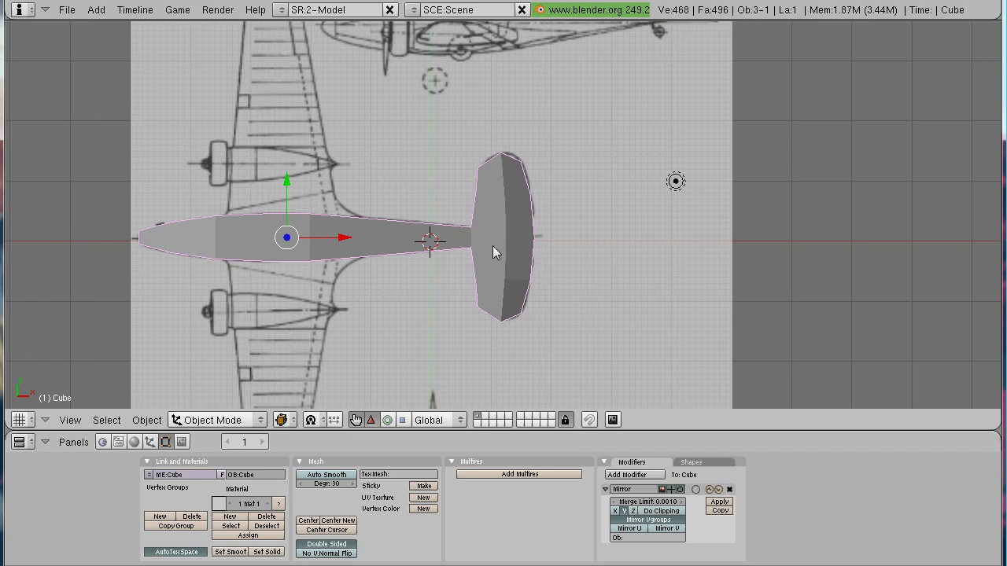
{"action": "middle_click_drag", "start_coordinate": [526, 299], "coordinate": [638, 185], "text": "shift"}
{"action": "middle_click_drag", "start_coordinate": [595, 217], "coordinate": [581, 332], "text": "shift"}
{"action": "key", "text": "a"}
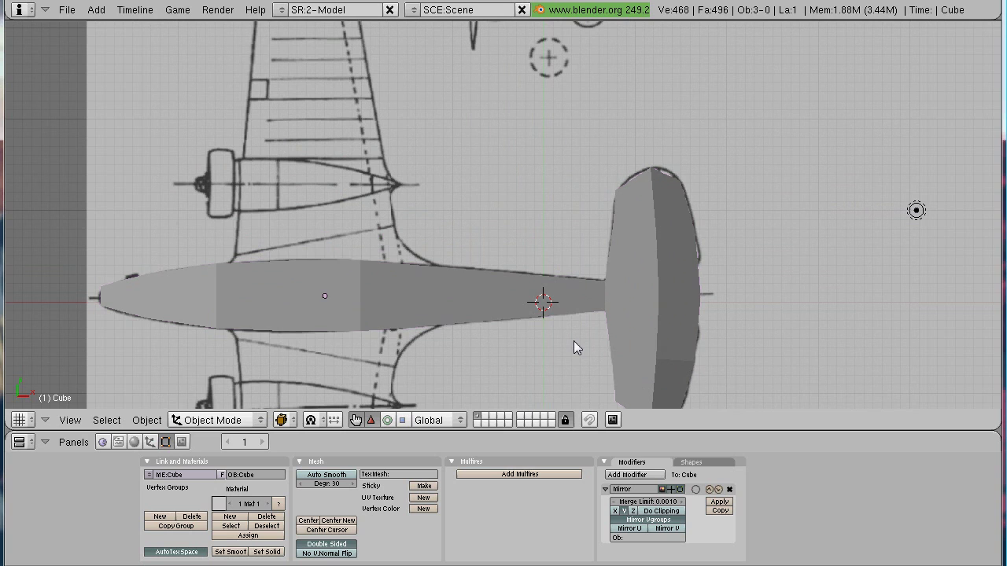
Step: In Edit Mode, select the fuselage's side vertices along the wing root and extrude the region outward to the engine nacelle's inner edge
{"action": "key", "text": "Tab"}
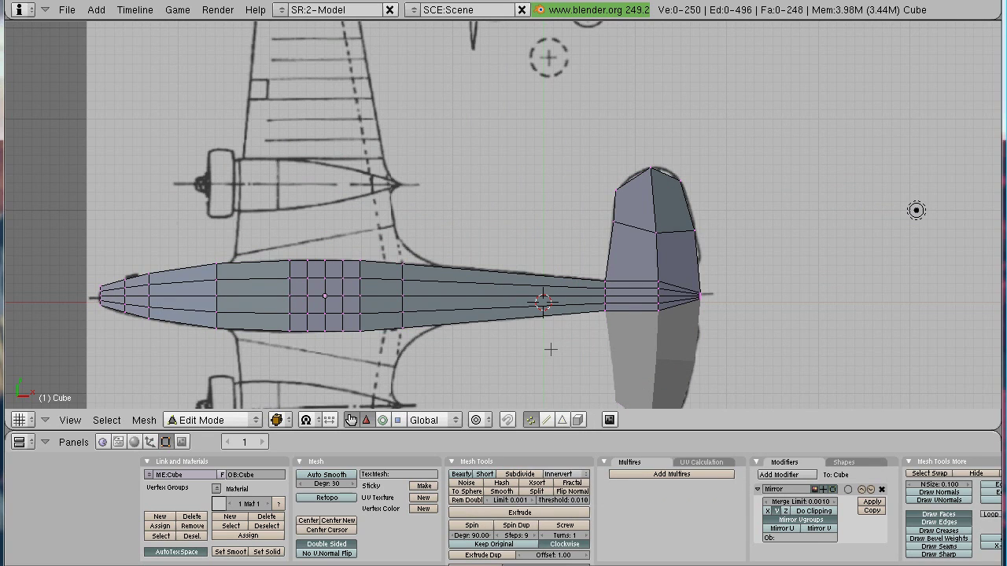
{"action": "middle_click_drag", "start_coordinate": [550, 349], "coordinate": [663, 332], "text": "shift"}
{"action": "middle_click_drag", "start_coordinate": [663, 331], "coordinate": [709, 348], "text": "ctrl"}
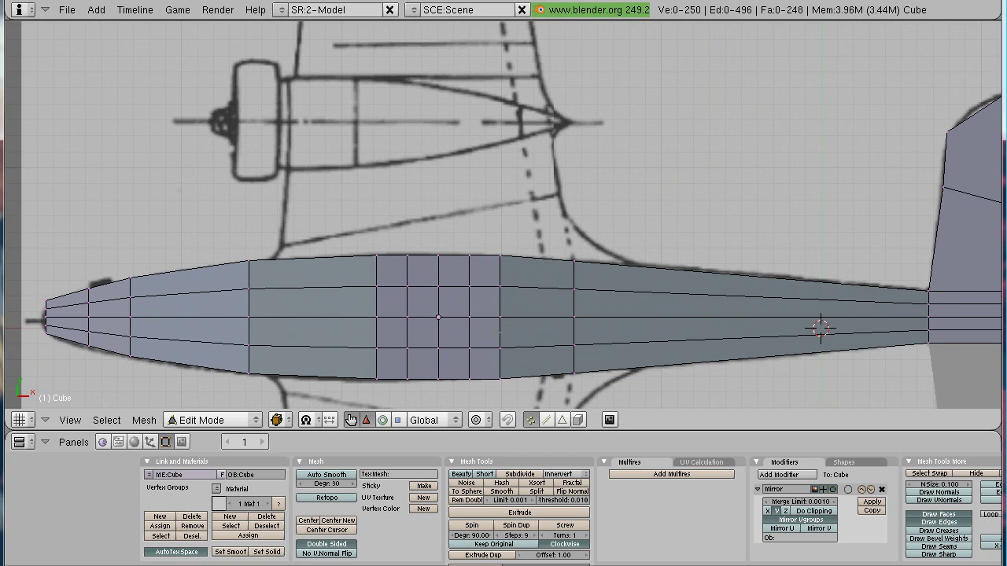
{"action": "left_click_drag", "start_coordinate": [243, 250], "coordinate": [266, 276]}
{"action": "key", "text": "b"}
{"action": "left_click_drag", "start_coordinate": [368, 251], "coordinate": [595, 267]}
{"action": "key", "text": "b"}
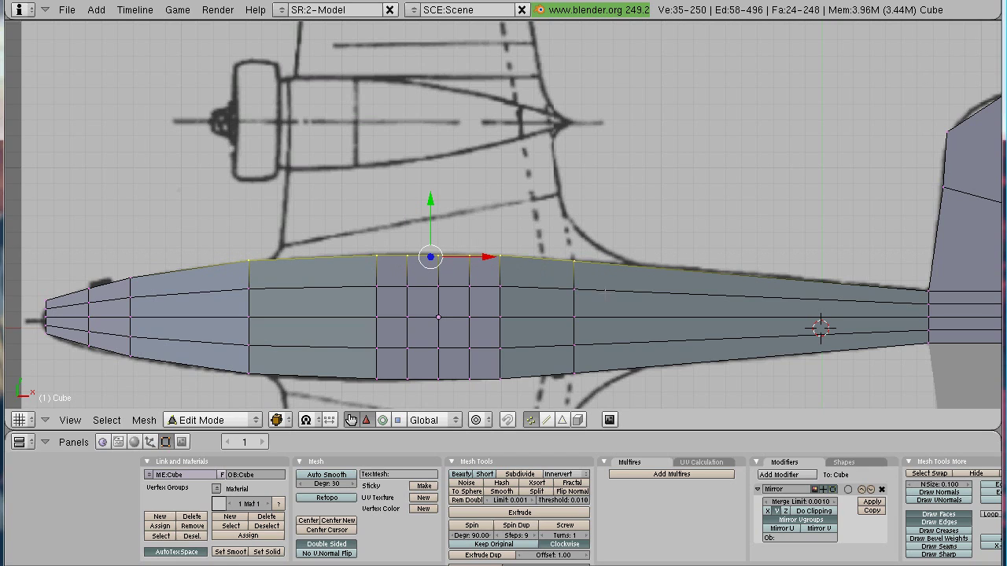
{"action": "key", "text": "e"}
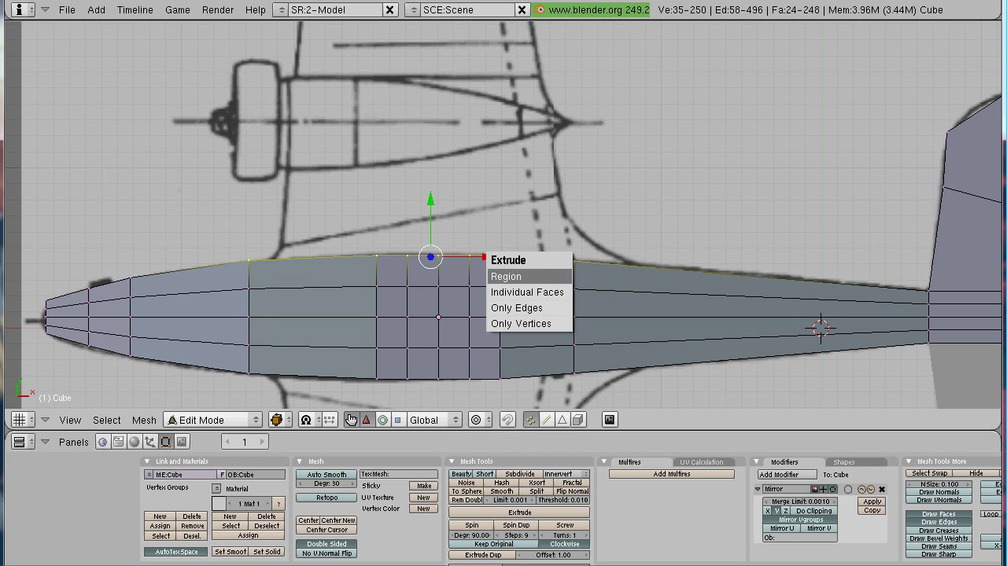
{"action": "left_click", "coordinate": [506, 276]}
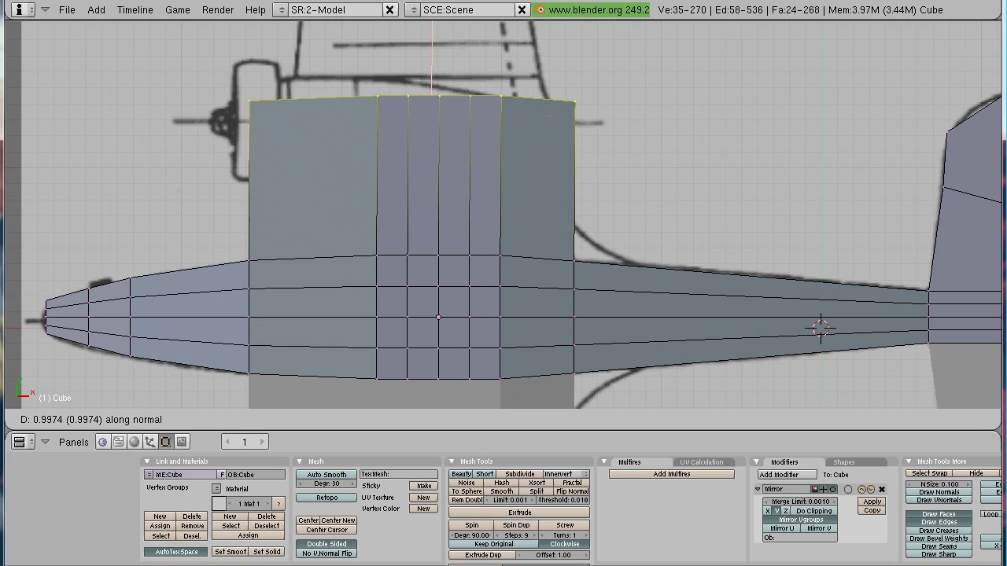
{"action": "left_click", "coordinate": [556, 185]}
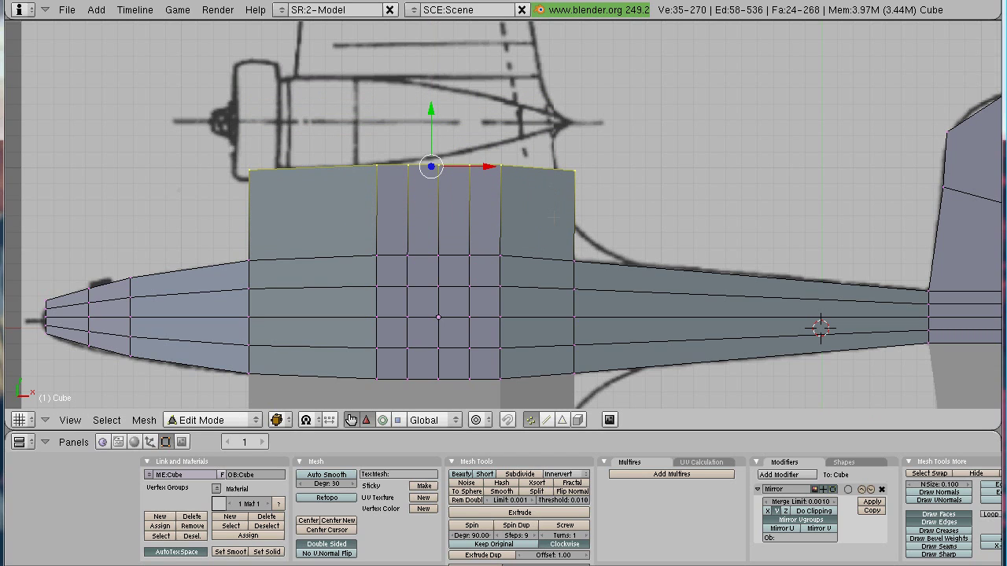
{"action": "key", "text": "a"}
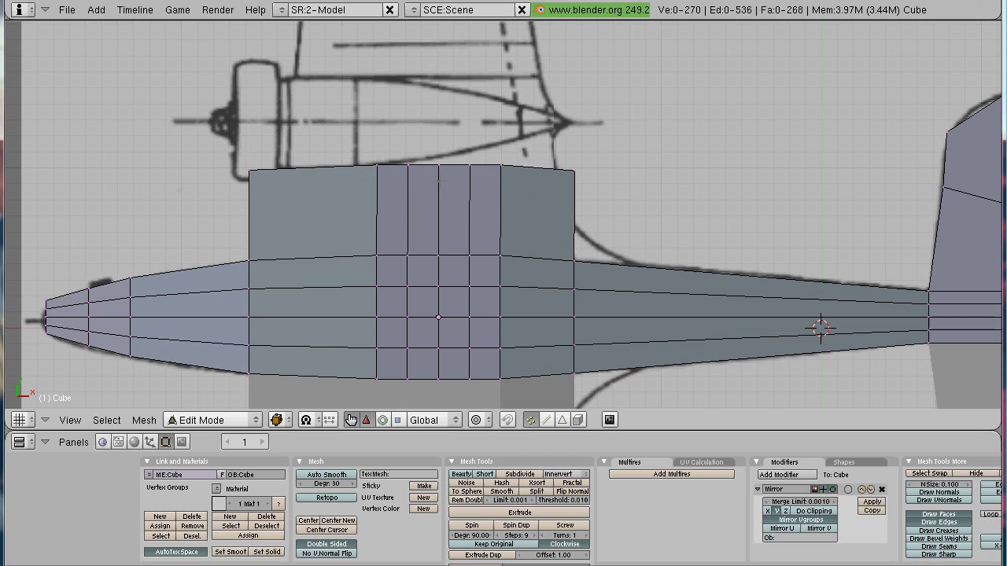
Step: Select the outer end of the new wing root section and scale it to about 0.85 to taper it
{"action": "key", "text": "b"}
{"action": "left_click_drag", "start_coordinate": [209, 135], "coordinate": [587, 192]}
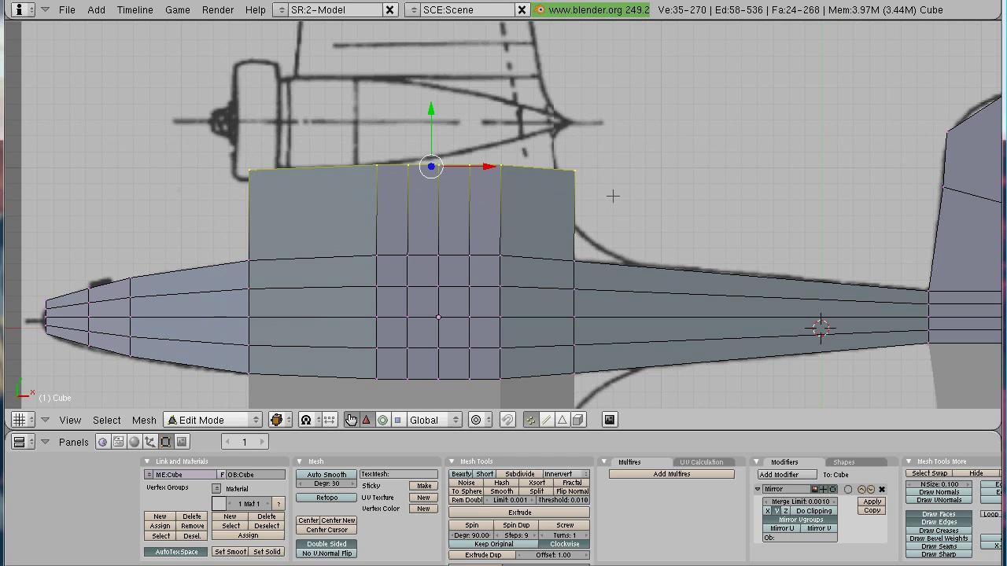
{"action": "key", "text": "s"}
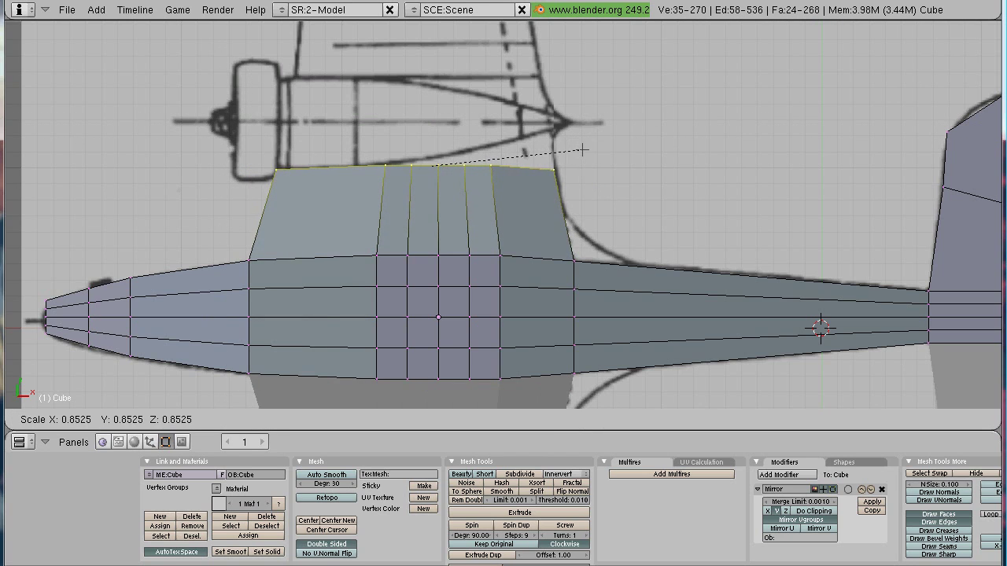
{"action": "left_click", "coordinate": [583, 150]}
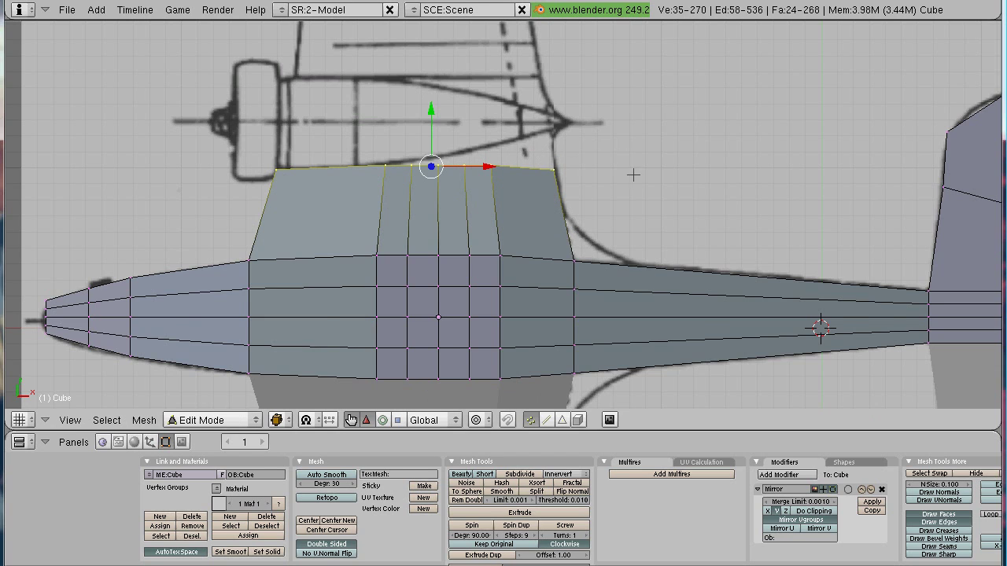
Step: Extrude the wing's outer end as a region past the engine nacelle and scale the new end to about 0.81
{"action": "middle_click_drag", "start_coordinate": [632, 169], "coordinate": [631, 224], "text": "shift"}
{"action": "key", "text": "a"}
{"action": "key", "text": "a"}
{"action": "key", "text": "a"}
{"action": "key", "text": "b"}
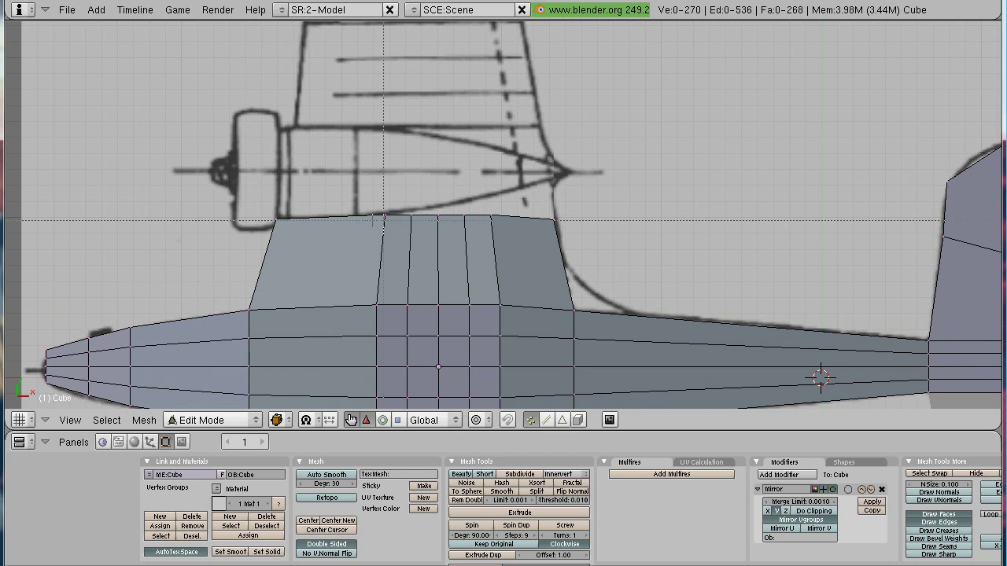
{"action": "left_click_drag", "start_coordinate": [209, 191], "coordinate": [600, 243]}
{"action": "key", "text": "e"}
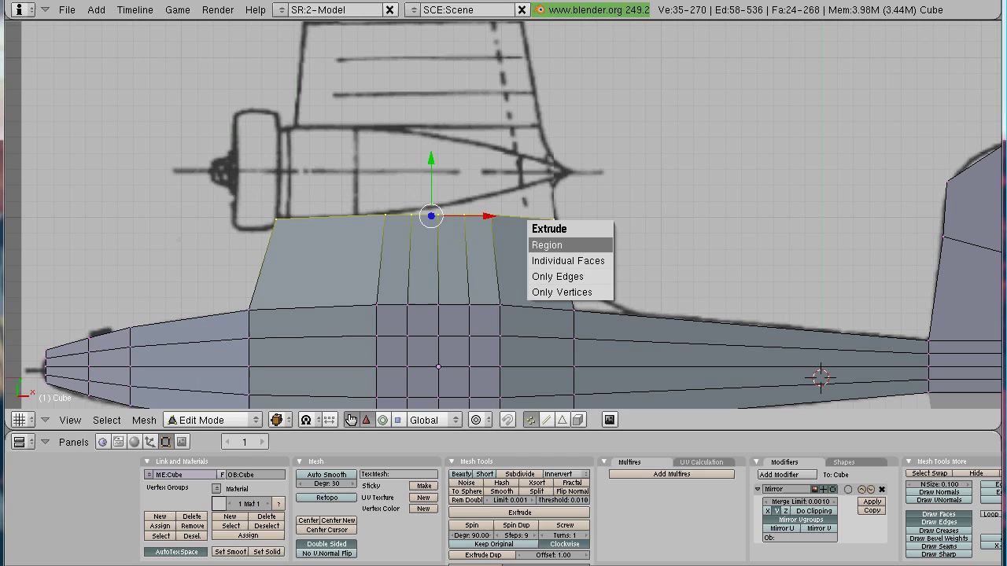
{"action": "left_click", "coordinate": [595, 244]}
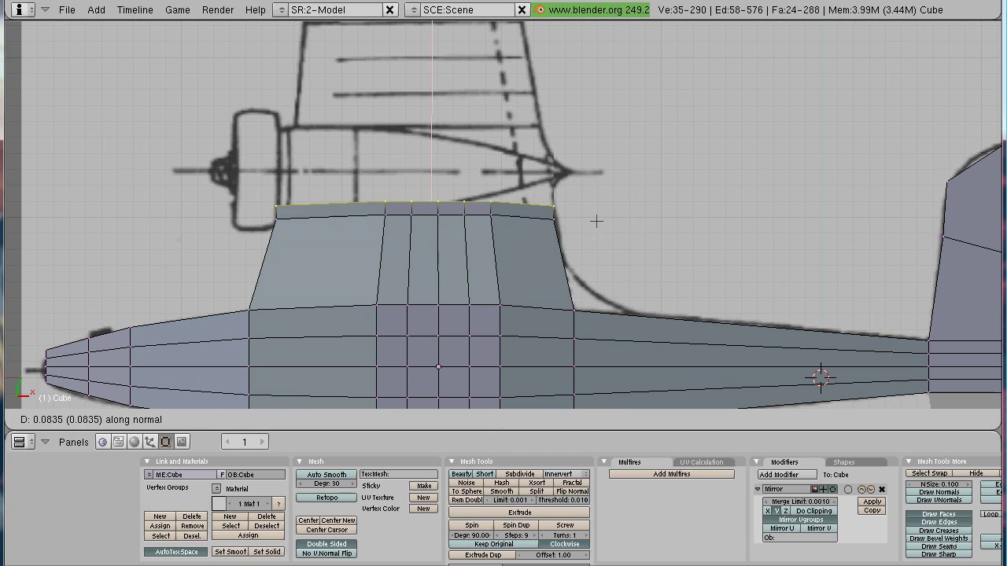
{"action": "left_click", "coordinate": [598, 90]}
{"action": "middle_click_drag", "start_coordinate": [627, 99], "coordinate": [634, 209], "text": "shift"}
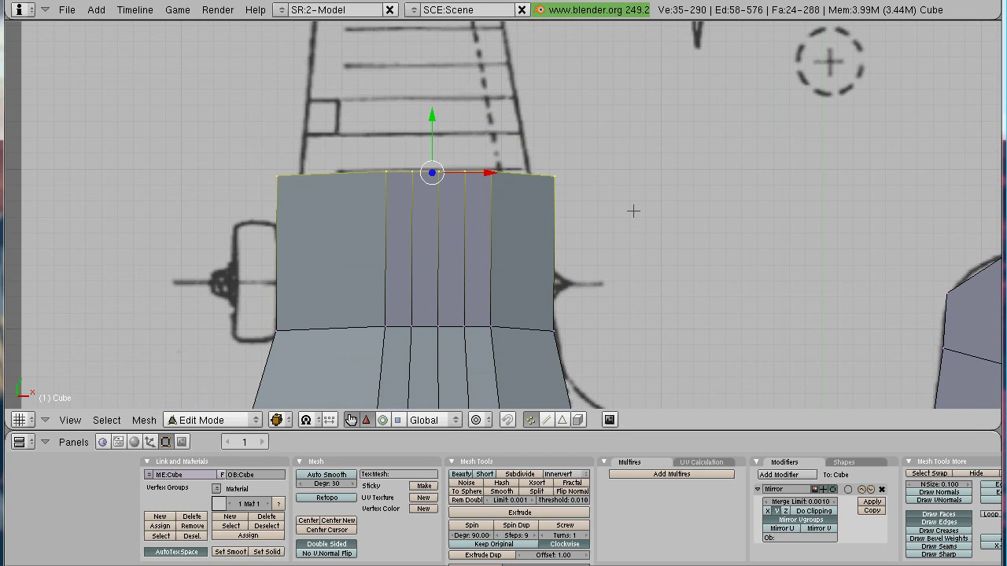
{"action": "key", "text": "s"}
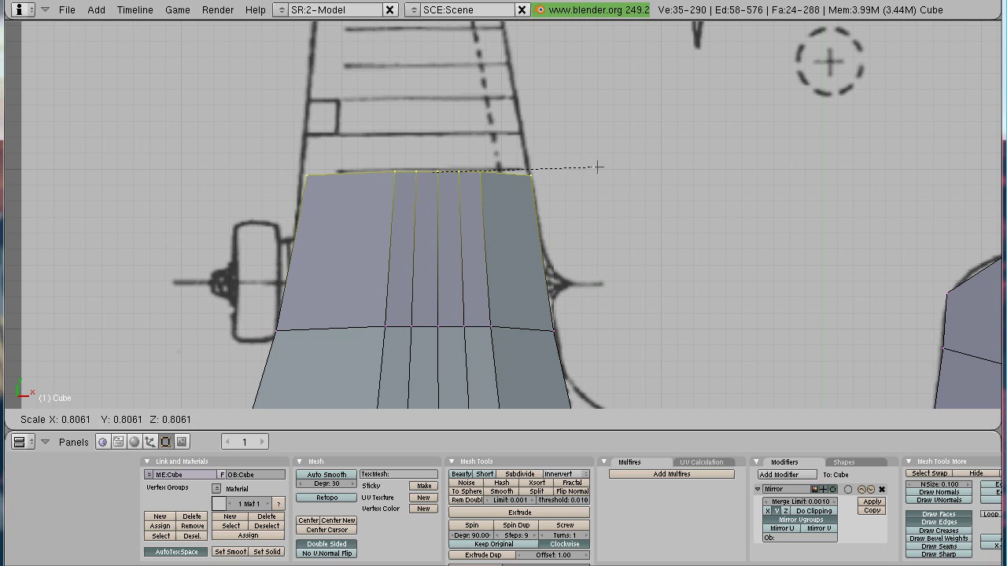
{"action": "left_click", "coordinate": [598, 167]}
Step: Extrude the next wing section outboard of the nacelle, scale its end to about 0.75 and deselect everything
{"action": "middle_click_drag", "start_coordinate": [622, 165], "coordinate": [622, 225], "text": "shift"}
{"action": "key", "text": "e"}
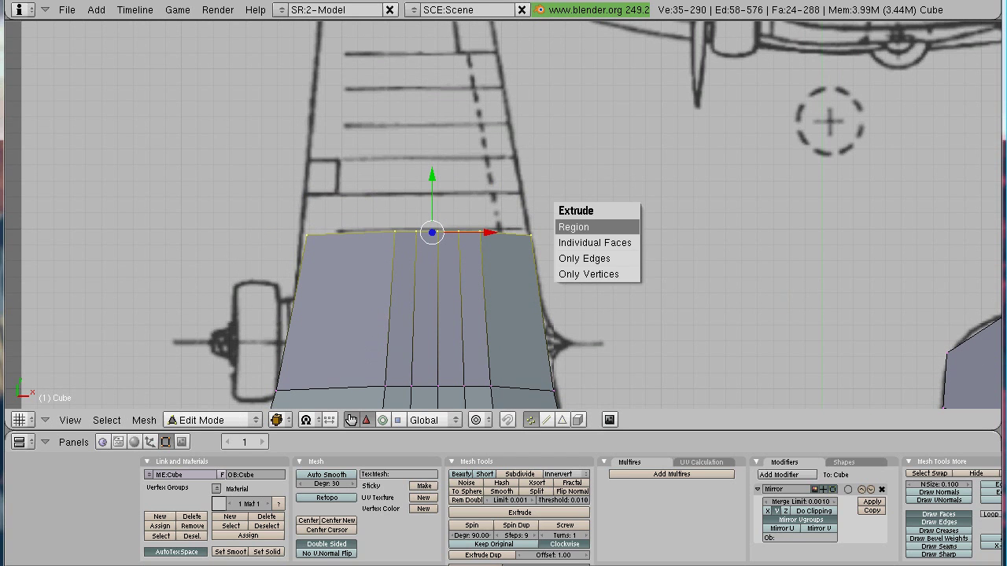
{"action": "left_click", "coordinate": [622, 227]}
{"action": "left_click", "coordinate": [611, 72]}
{"action": "middle_click_drag", "start_coordinate": [645, 122], "coordinate": [652, 202], "text": "shift"}
{"action": "key", "text": "s"}
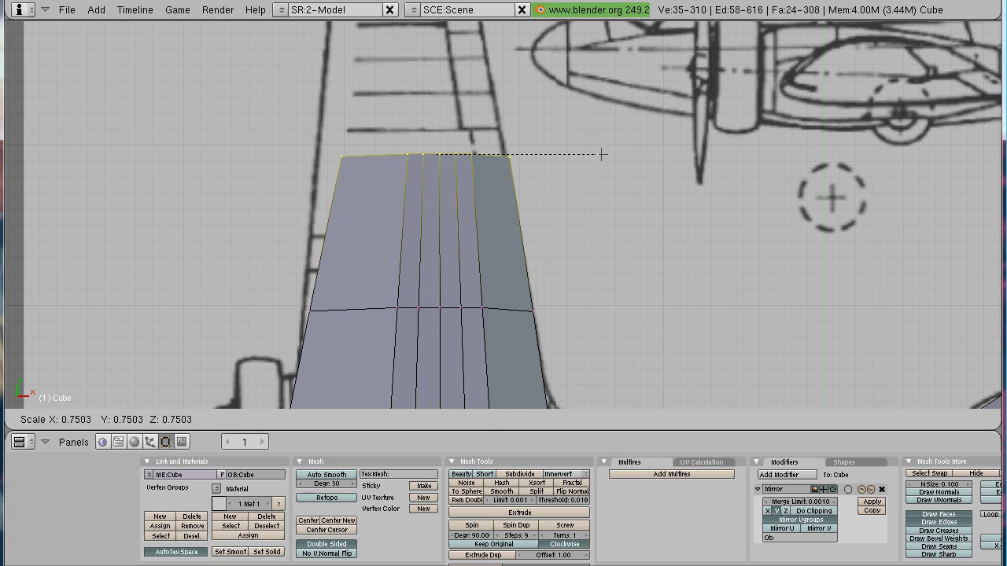
{"action": "left_click", "coordinate": [601, 154]}
{"action": "middle_click_drag", "start_coordinate": [650, 253], "coordinate": [665, 279], "text": "shift"}
{"action": "key", "text": "a"}
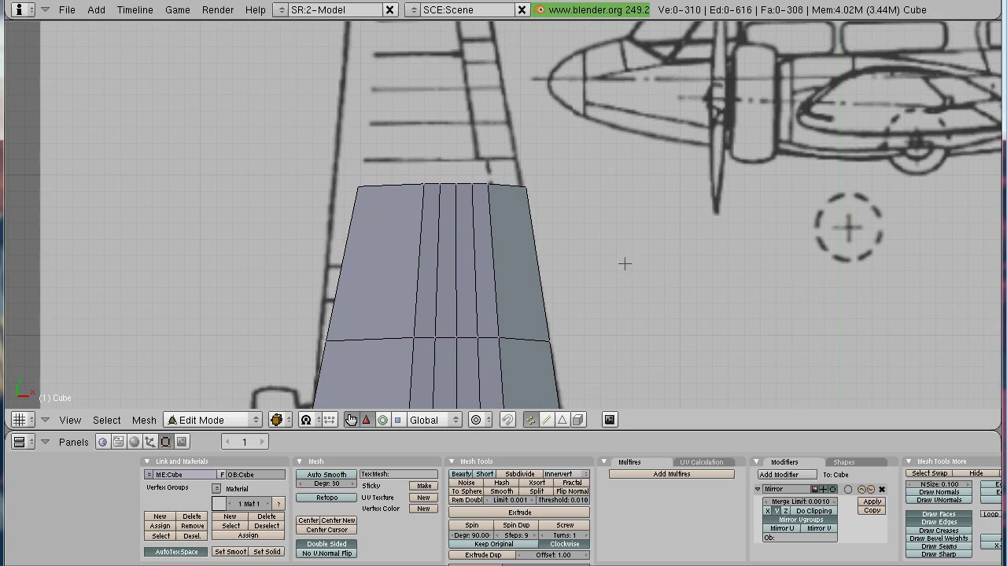
Step: Move the section end's leading-edge and trailing-edge corner vertices onto the blueprint's wing outline, deselecting after each move
{"action": "left_click_drag", "start_coordinate": [346, 171], "coordinate": [379, 199]}
{"action": "key", "text": "g"}
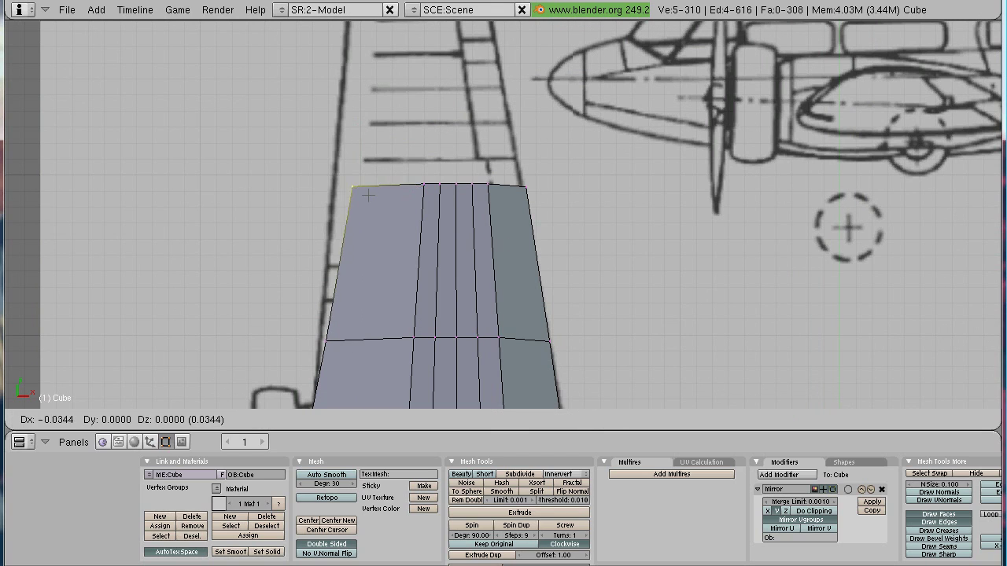
{"action": "key", "text": "Escape"}
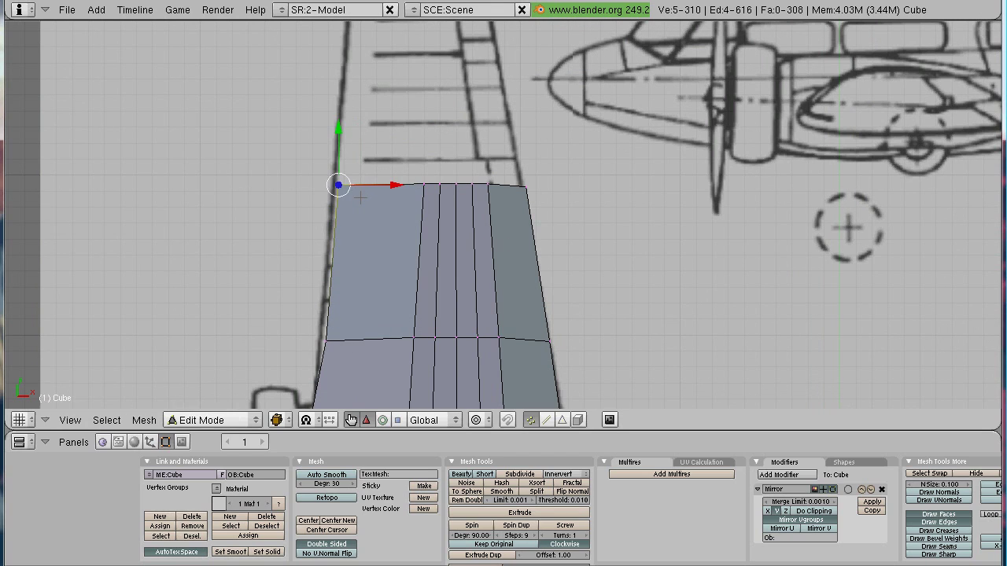
{"action": "key", "text": "a"}
{"action": "middle_click_drag", "start_coordinate": [585, 229], "coordinate": [587, 271], "text": "shift"}
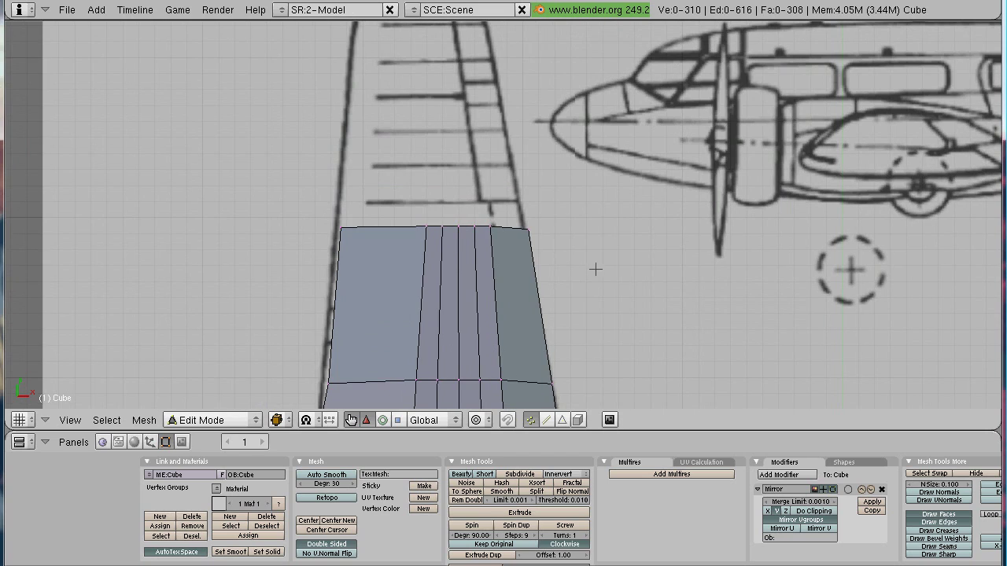
{"action": "left_click_drag", "start_coordinate": [514, 228], "coordinate": [539, 241]}
{"action": "key", "text": "g"}
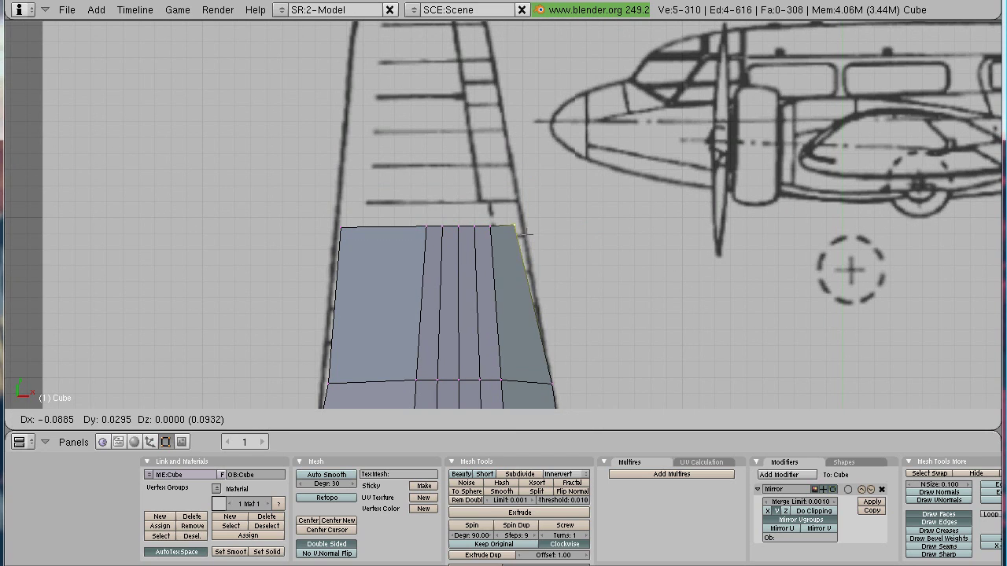
{"action": "left_click", "coordinate": [532, 238]}
{"action": "key", "text": "a"}
{"action": "key", "text": "a"}
{"action": "key", "text": "a"}
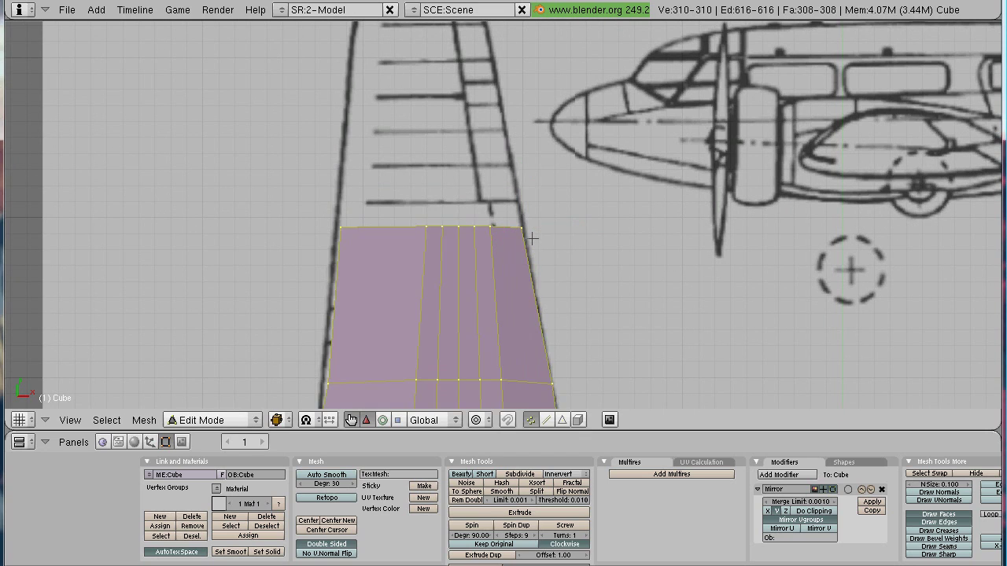
Step: Select all vertices at the wing's current outer end and extrude the region along the span towards the curved tip
{"action": "left_click_drag", "start_coordinate": [271, 213], "coordinate": [562, 249]}
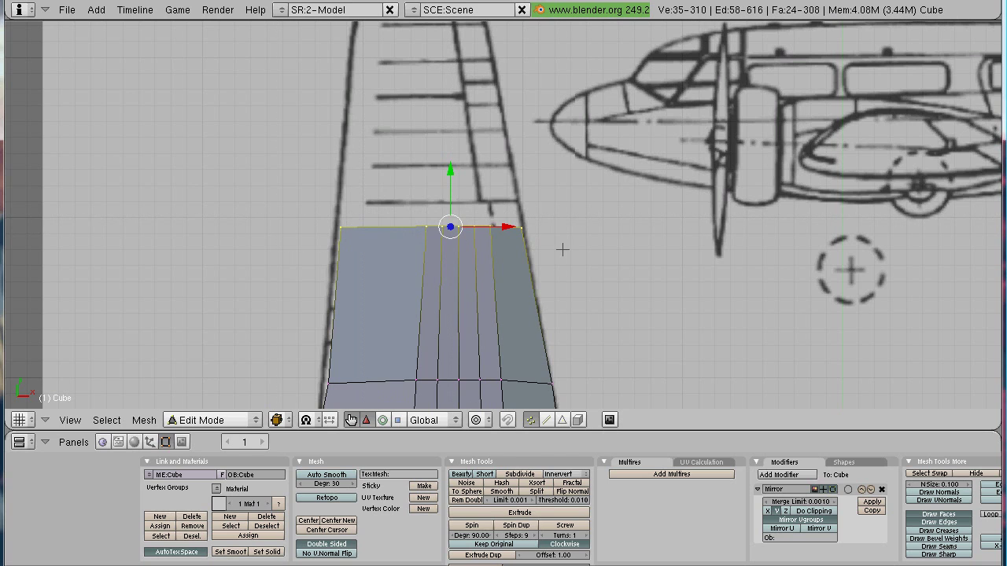
{"action": "key", "text": "e"}
{"action": "left_click", "coordinate": [562, 249]}
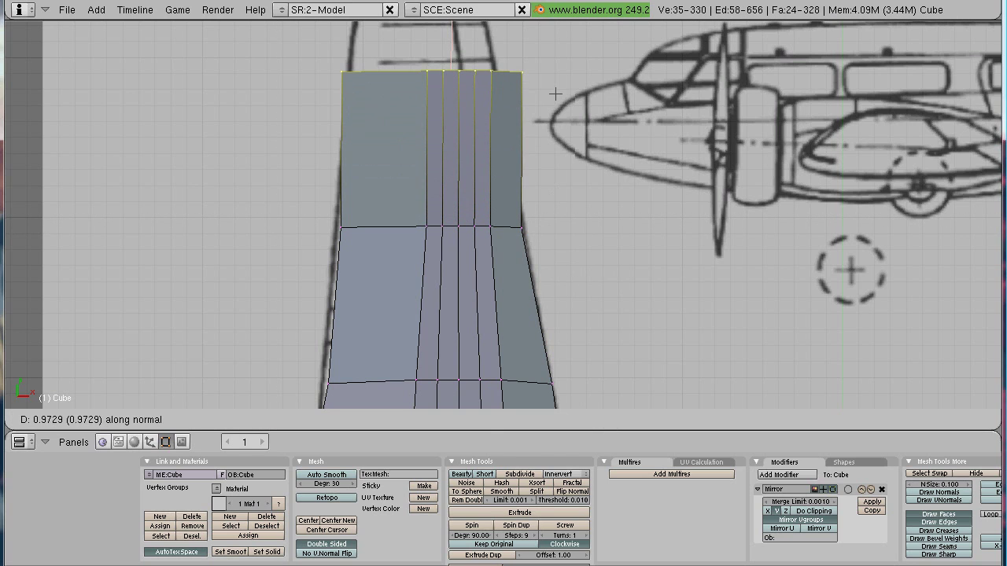
{"action": "left_click", "coordinate": [553, 122]}
Step: Scale down the newly extruded wing end and shift it slightly forward to fit the outline, then deselect it
{"action": "middle_click_drag", "start_coordinate": [629, 136], "coordinate": [629, 287], "text": "shift"}
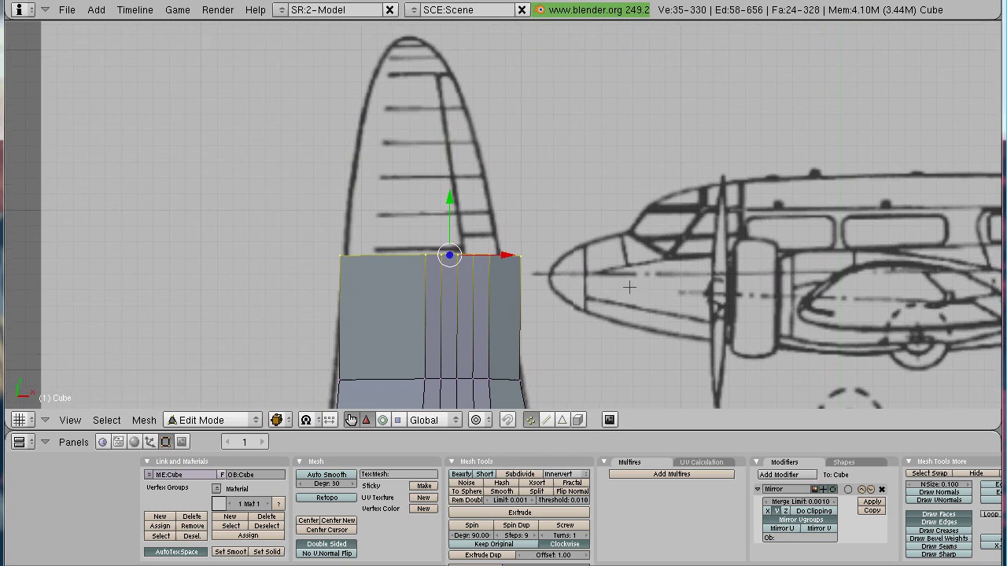
{"action": "key", "text": "s"}
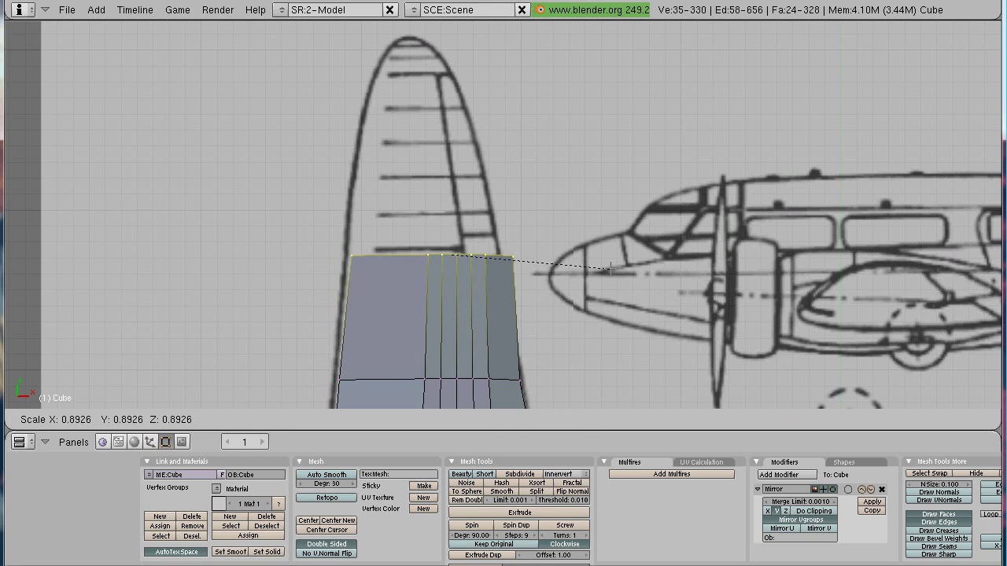
{"action": "left_click", "coordinate": [598, 254]}
{"action": "key", "text": "g"}
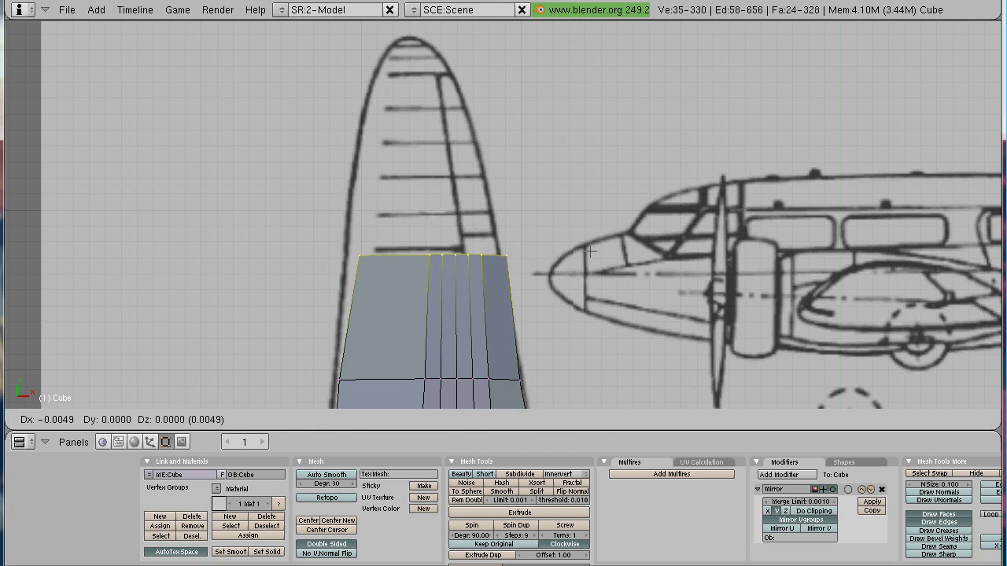
{"action": "left_click", "coordinate": [590, 250]}
{"action": "key", "text": "a"}
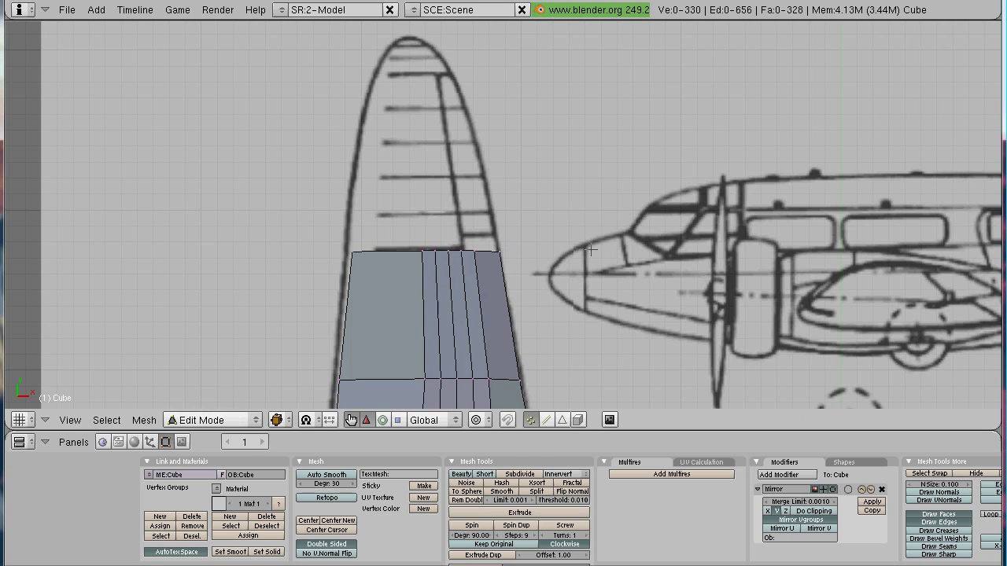
Step: Select the wing end at the start of the tapering tip and extrude the region outward into the curved part
{"action": "key", "text": "b"}
{"action": "left_click_drag", "start_coordinate": [306, 235], "coordinate": [511, 271]}
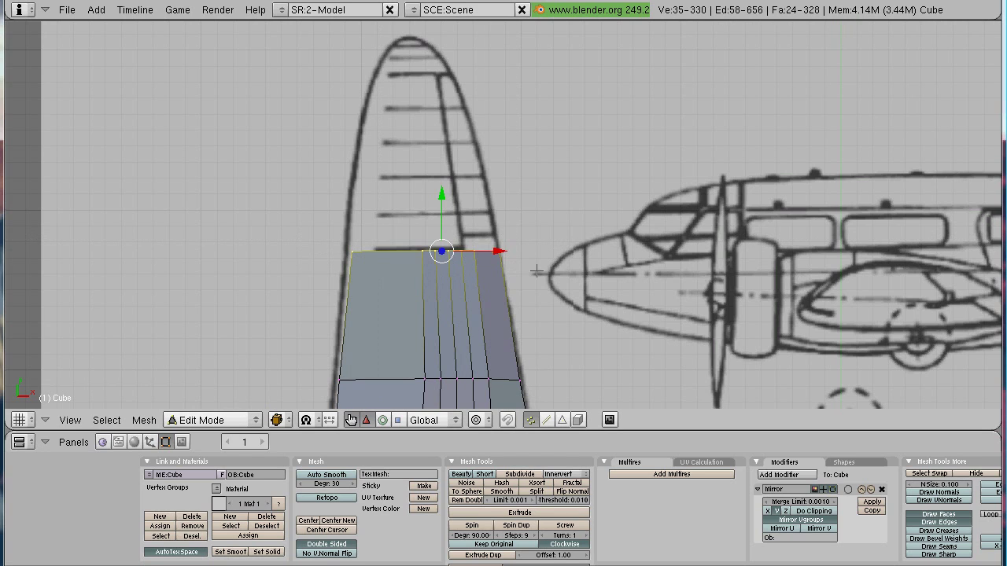
{"action": "key", "text": "e"}
{"action": "left_click", "coordinate": [479, 330]}
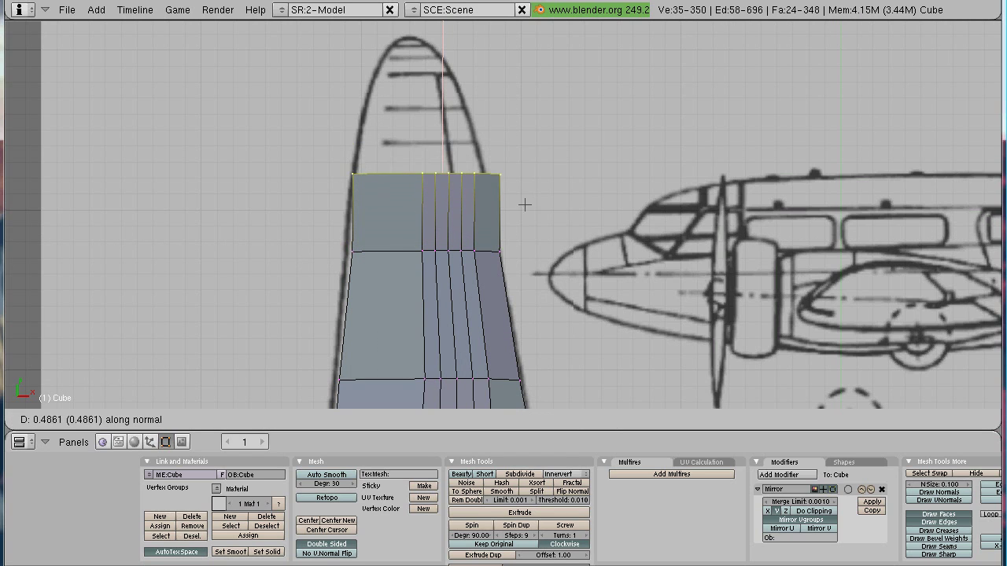
{"action": "left_click", "coordinate": [508, 142]}
Step: Scale down the tip section's end and move it forward so both corners meet the curved wingtip outline
{"action": "key", "text": "s"}
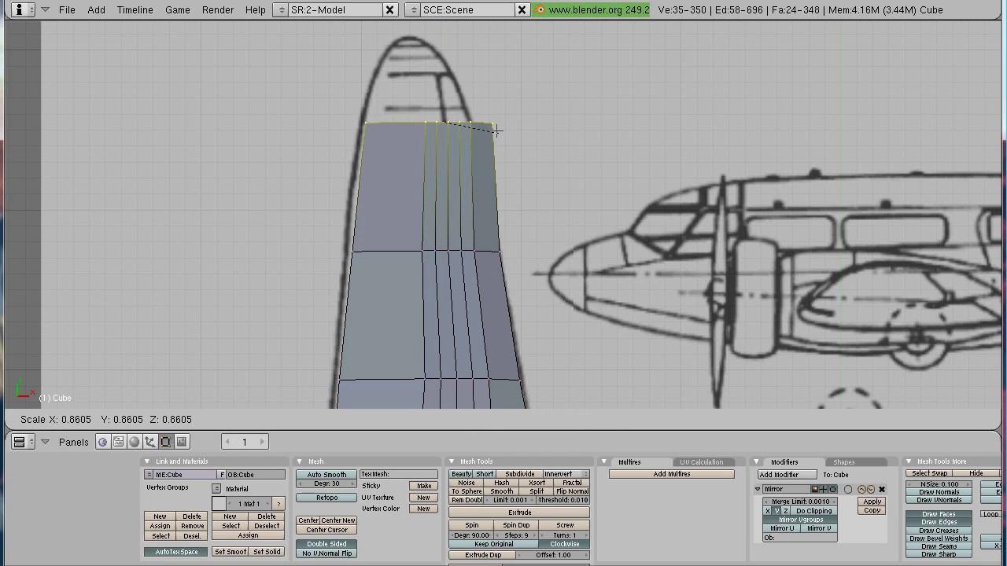
{"action": "left_click", "coordinate": [494, 127]}
{"action": "key", "text": "g"}
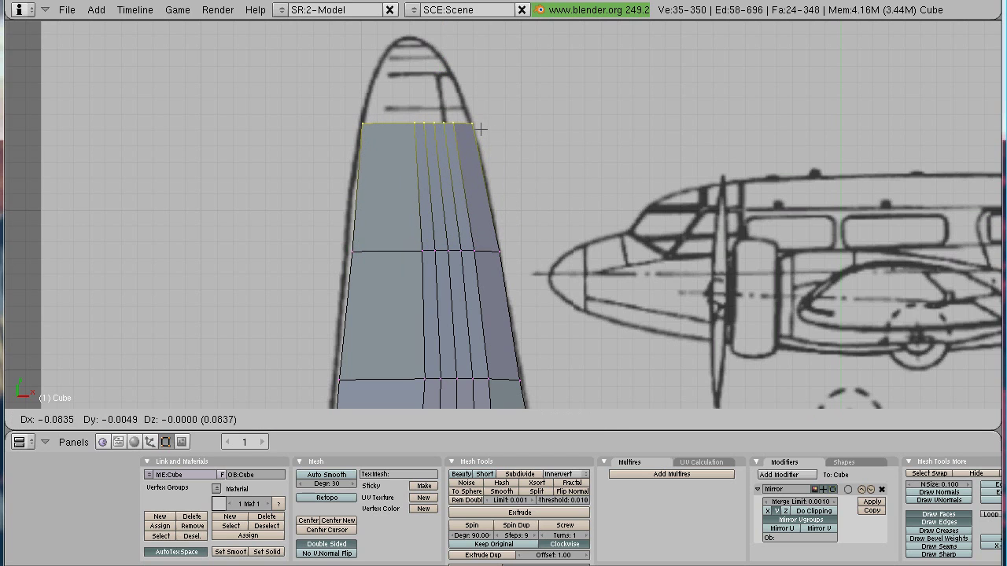
{"action": "left_click", "coordinate": [482, 129]}
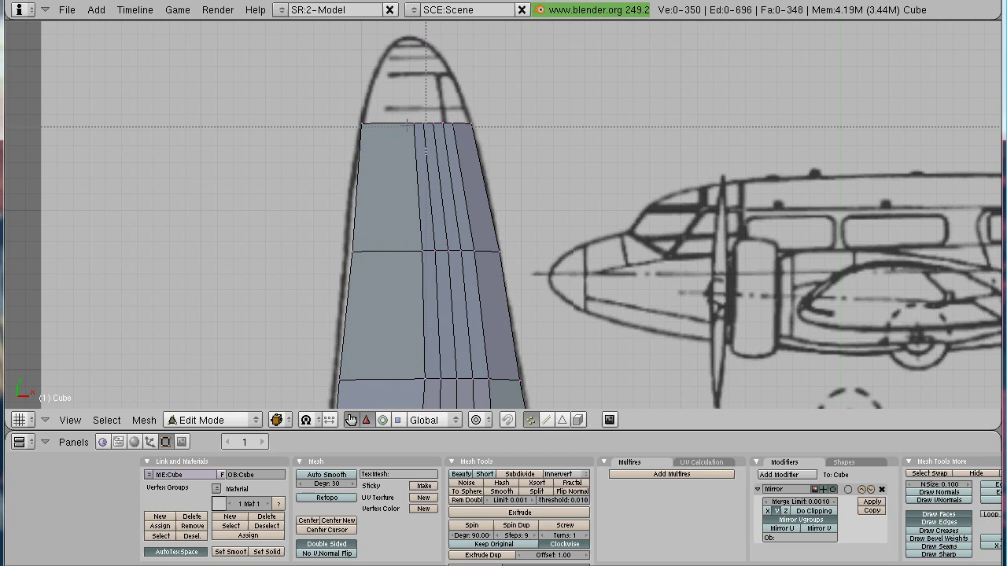
Step: Select the vertices at the wing's outer end and extrude the region about 0.32 outward into the curved tip
{"action": "key", "text": "b"}
{"action": "left_click_drag", "start_coordinate": [311, 101], "coordinate": [548, 171]}
{"action": "key", "text": "e"}
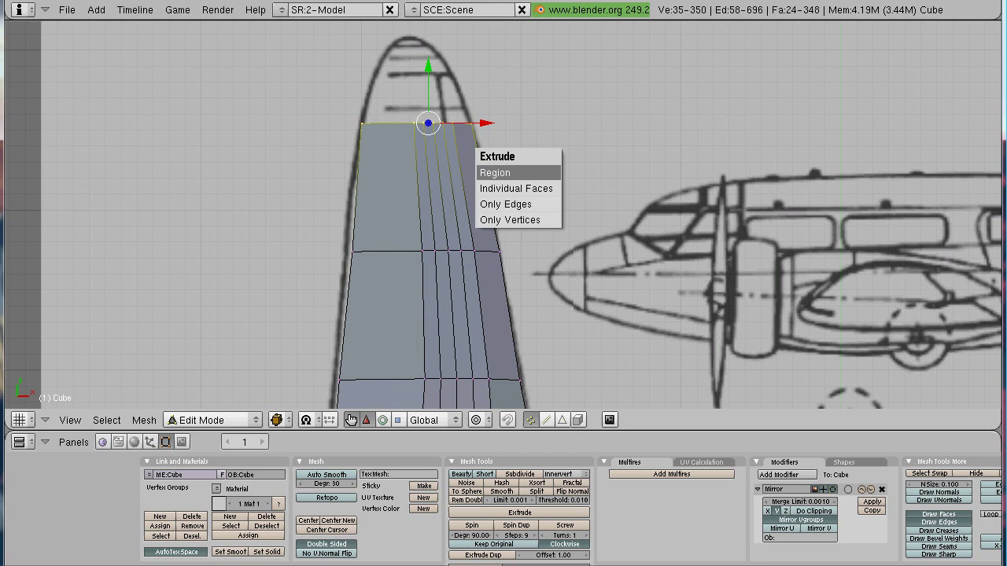
{"action": "left_click", "coordinate": [548, 171]}
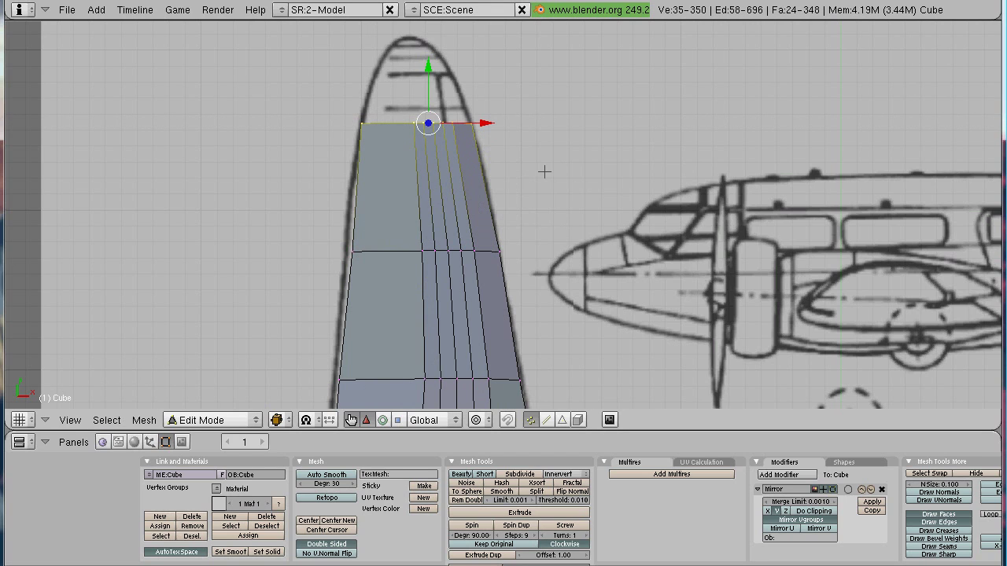
{"action": "left_click", "coordinate": [534, 119]}
Step: Scale the extruded wing end to about 0.68 and shift it forward inside the wingtip outline, then deselect it
{"action": "key", "text": "s"}
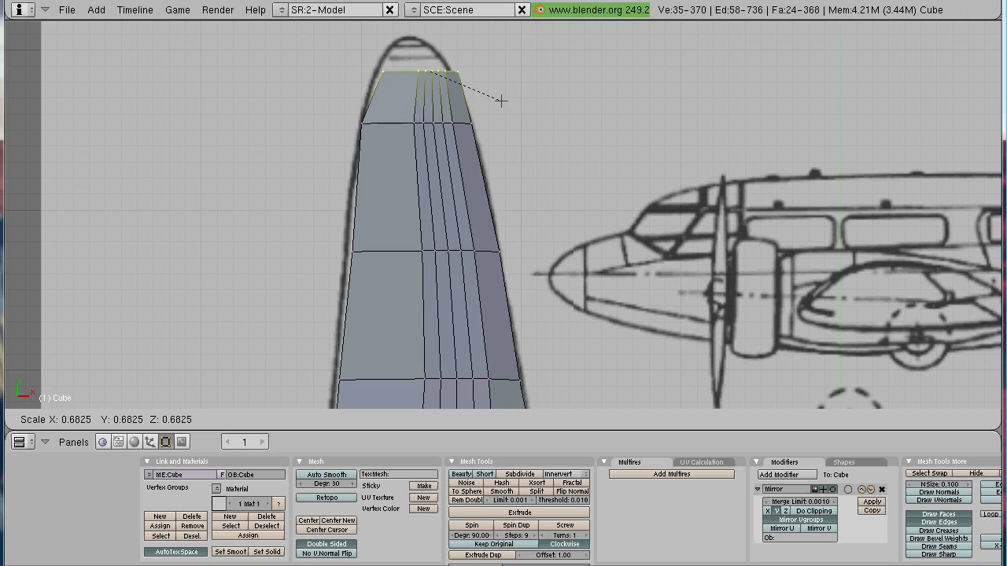
{"action": "left_click", "coordinate": [501, 101]}
{"action": "key", "text": "g"}
{"action": "left_click", "coordinate": [491, 102]}
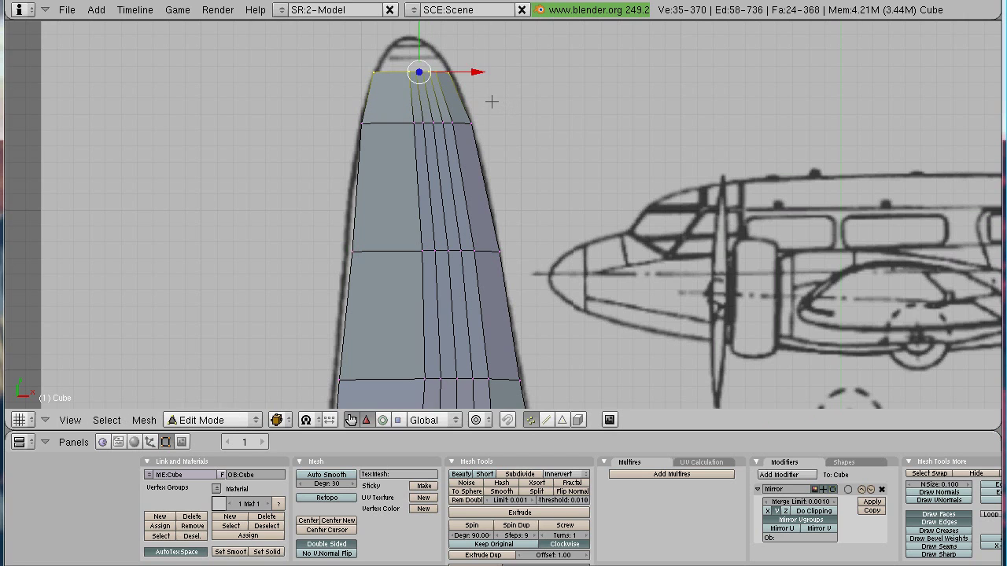
{"action": "key", "text": "a"}
{"action": "key", "text": "a"}
Step: Extrude the wing's end region to the outermost point of the outline and scale it down into a narrow rounded tip
{"action": "left_click_drag", "start_coordinate": [340, 66], "coordinate": [484, 82]}
{"action": "key", "text": "e"}
{"action": "key", "text": "Return"}
{"action": "left_click", "coordinate": [480, 48]}
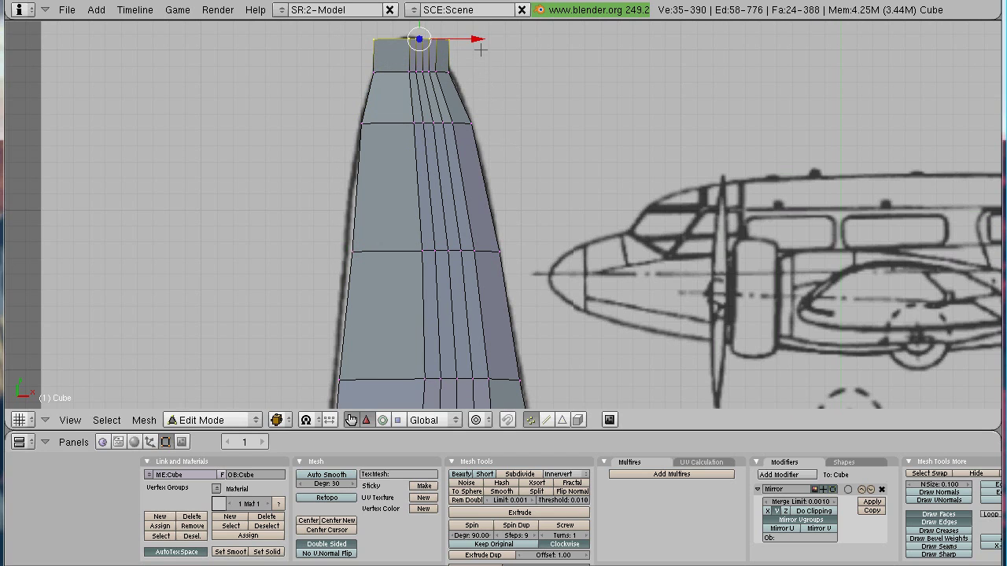
{"action": "key", "text": "s"}
{"action": "left_click", "coordinate": [453, 35]}
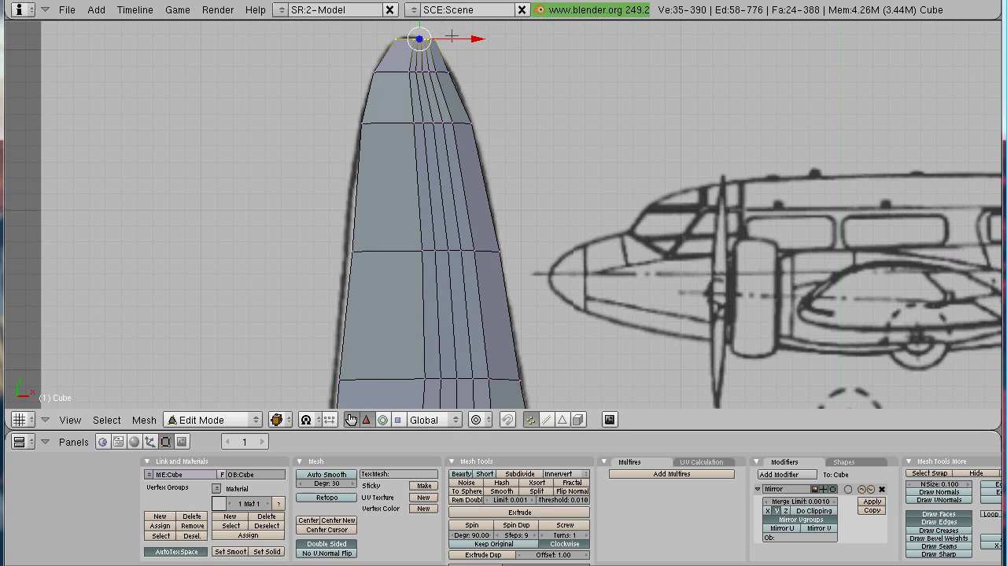
{"action": "key", "text": "a"}
Step: Examine the whole mirrored airplane against the blueprint from above and in perspective
{"action": "scroll", "coordinate": [611, 288], "scroll_direction": "down", "scroll_amount": 5}
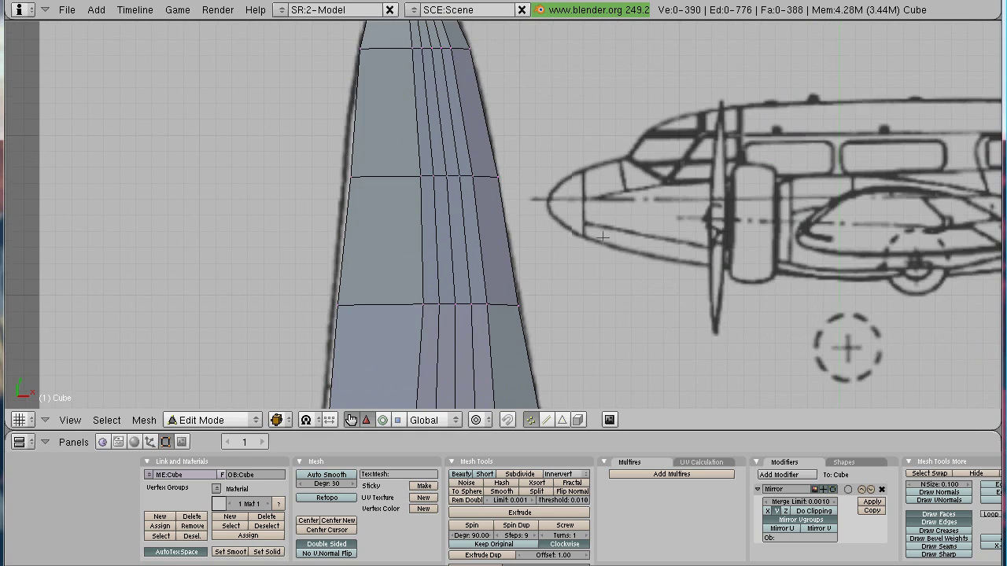
{"action": "middle_click_drag", "start_coordinate": [622, 316], "coordinate": [619, 120], "text": "shift"}
{"action": "scroll", "coordinate": [619, 183], "scroll_direction": "down", "scroll_amount": 3}
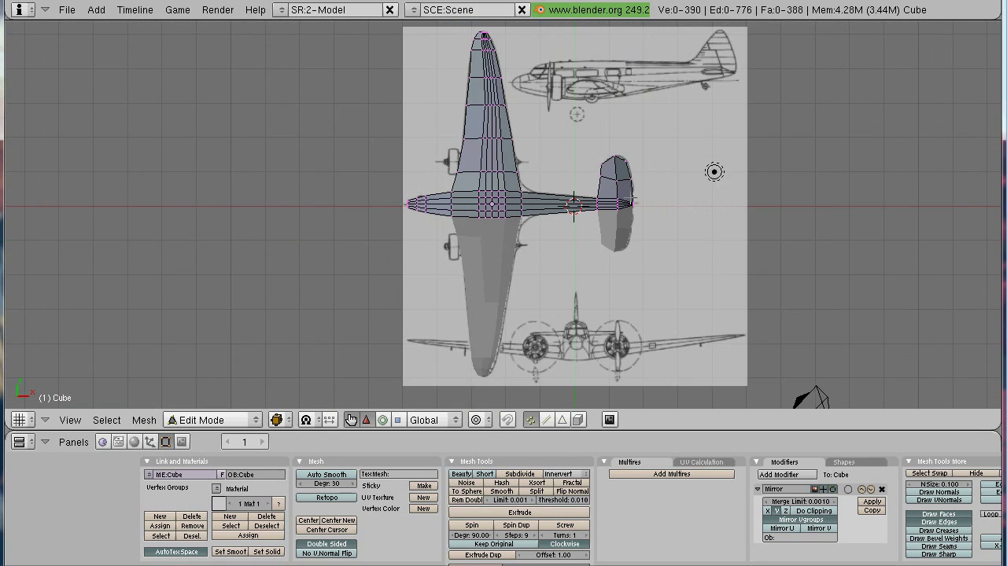
{"action": "scroll", "coordinate": [635, 344], "scroll_direction": "up", "scroll_amount": 2}
{"action": "scroll", "coordinate": [634, 350], "scroll_direction": "down", "scroll_amount": 2}
{"action": "scroll", "coordinate": [629, 362], "scroll_direction": "up", "scroll_amount": 2}
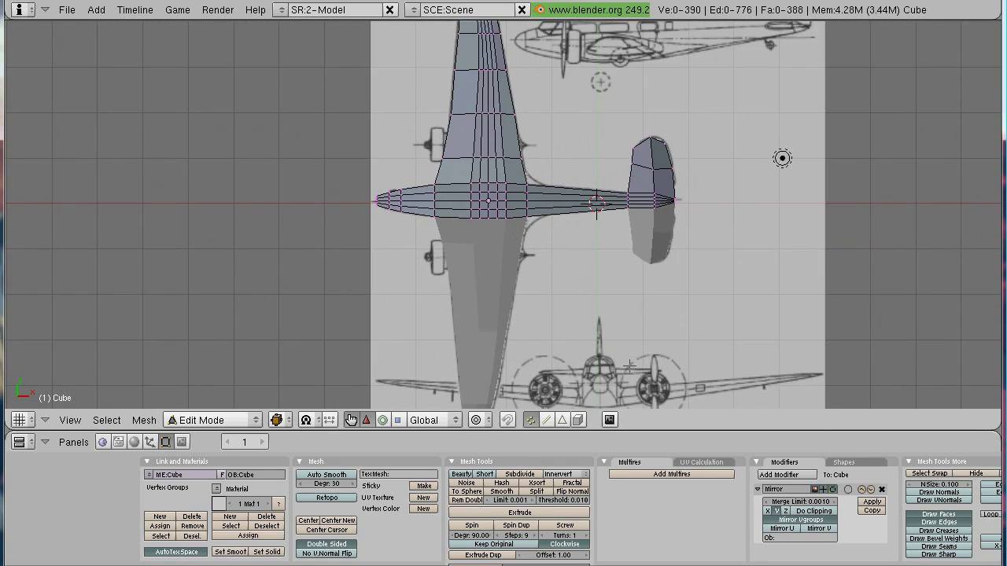
{"action": "scroll", "coordinate": [623, 370], "scroll_direction": "up", "scroll_amount": 2}
{"action": "middle_click_drag", "start_coordinate": [562, 344], "coordinate": [557, 263]}
{"action": "scroll", "coordinate": [693, 271], "scroll_direction": "up", "scroll_amount": 2}
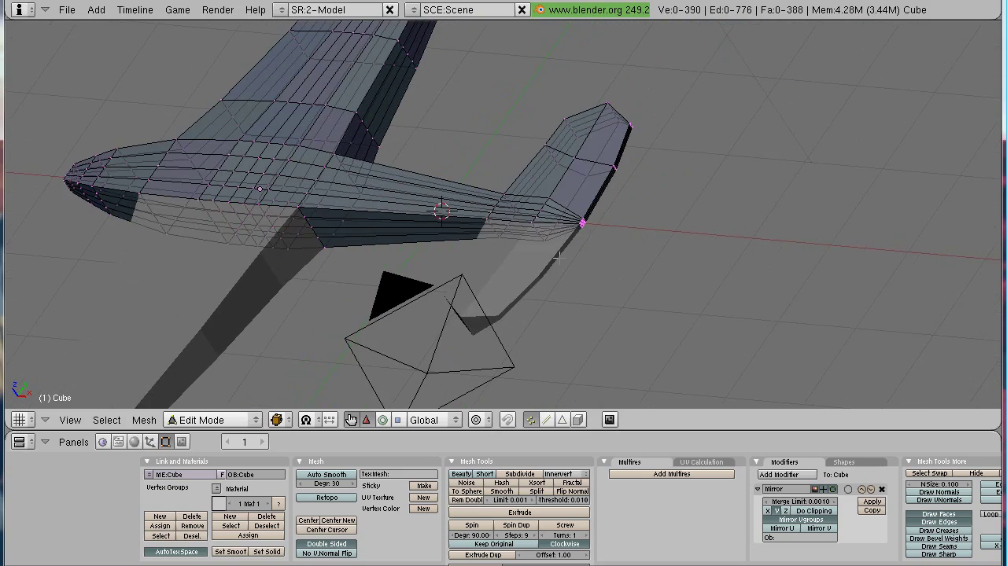
Step: Select the six middle vertices on top of the rear fuselage at the tailplane and extrude the region about 1.46 upward as a tail fin
{"action": "middle_click_drag", "start_coordinate": [692, 271], "coordinate": [617, 286], "text": "shift"}
{"action": "key", "text": "a"}
{"action": "key", "text": "a"}
{"action": "scroll", "coordinate": [598, 318], "scroll_direction": "up", "scroll_amount": 4}
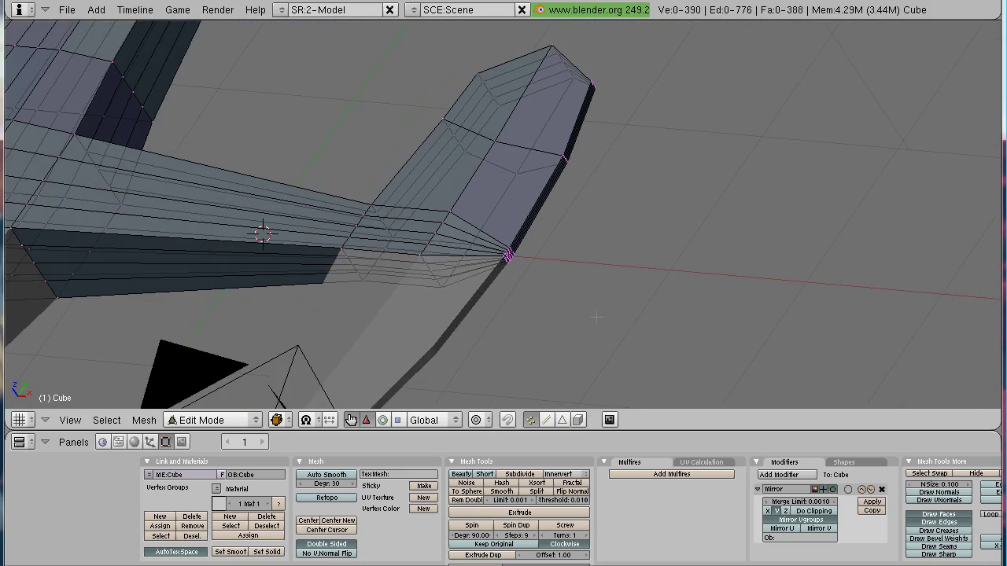
{"action": "middle_click_drag", "start_coordinate": [643, 246], "coordinate": [549, 248]}
{"action": "middle_click_drag", "start_coordinate": [446, 291], "coordinate": [549, 270]}
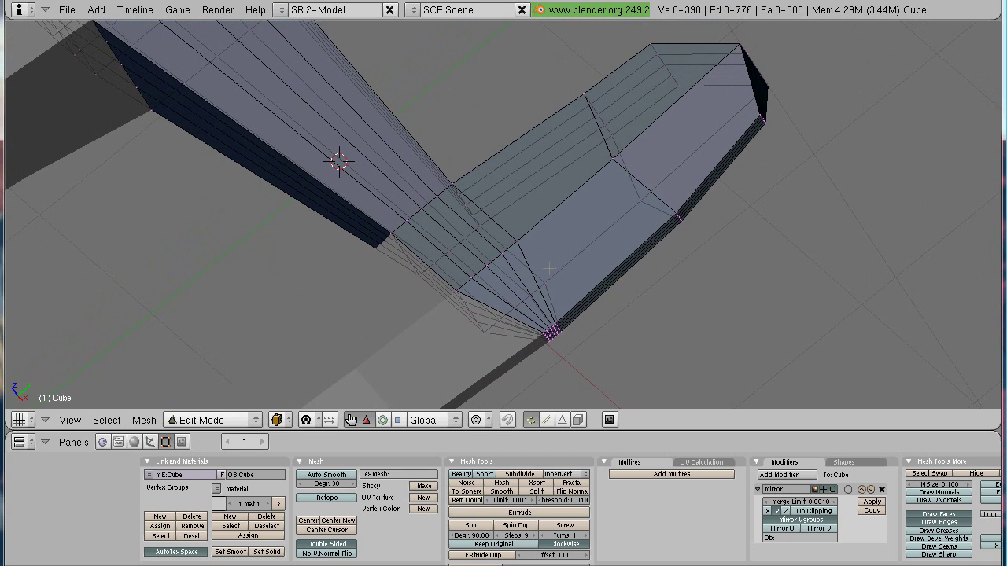
{"action": "scroll", "coordinate": [519, 246], "scroll_direction": "up", "scroll_amount": 2}
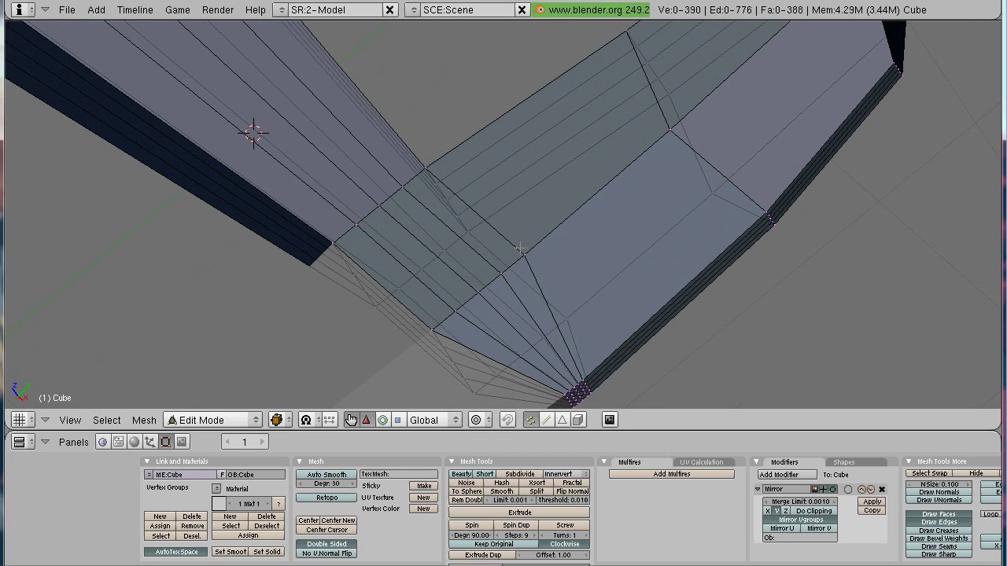
{"action": "scroll", "coordinate": [520, 249], "scroll_direction": "up", "scroll_amount": 1}
{"action": "right_click", "coordinate": [334, 225]}
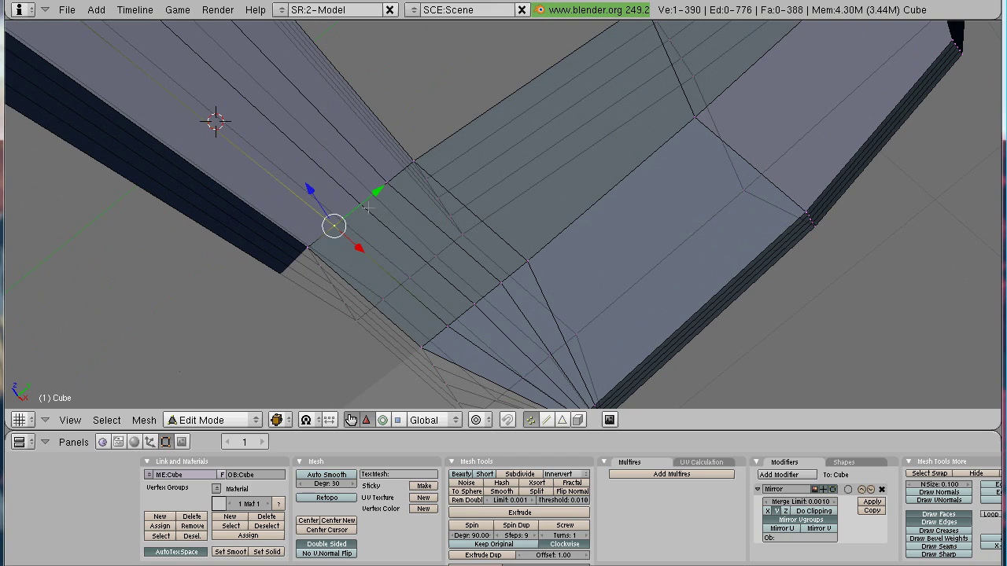
{"action": "right_click", "coordinate": [383, 204], "text": "shift"}
{"action": "right_click", "coordinate": [400, 189], "text": "shift"}
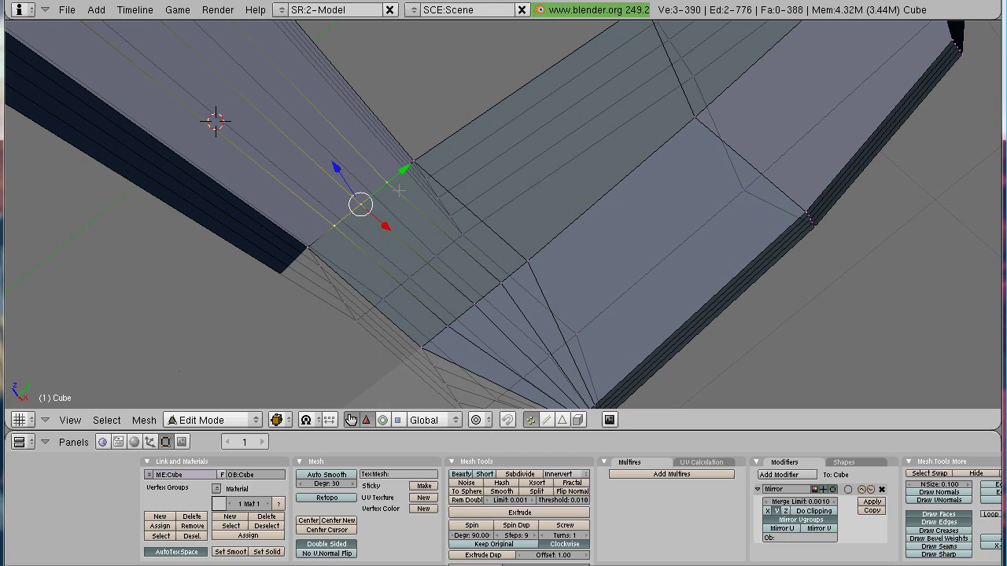
{"action": "right_click", "coordinate": [497, 280], "text": "shift"}
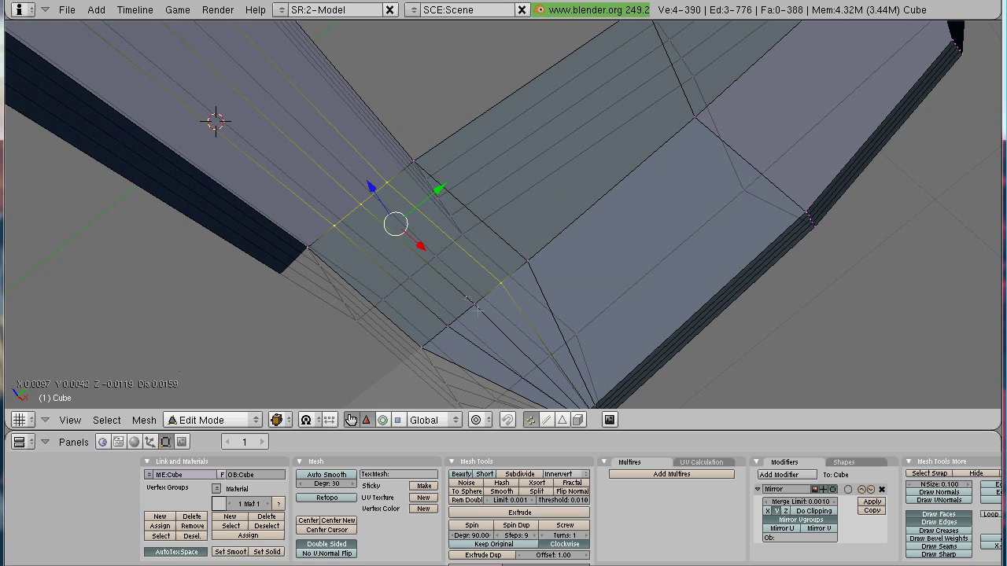
{"action": "right_click", "coordinate": [475, 306], "text": "shift"}
{"action": "right_click", "coordinate": [446, 329], "text": "shift"}
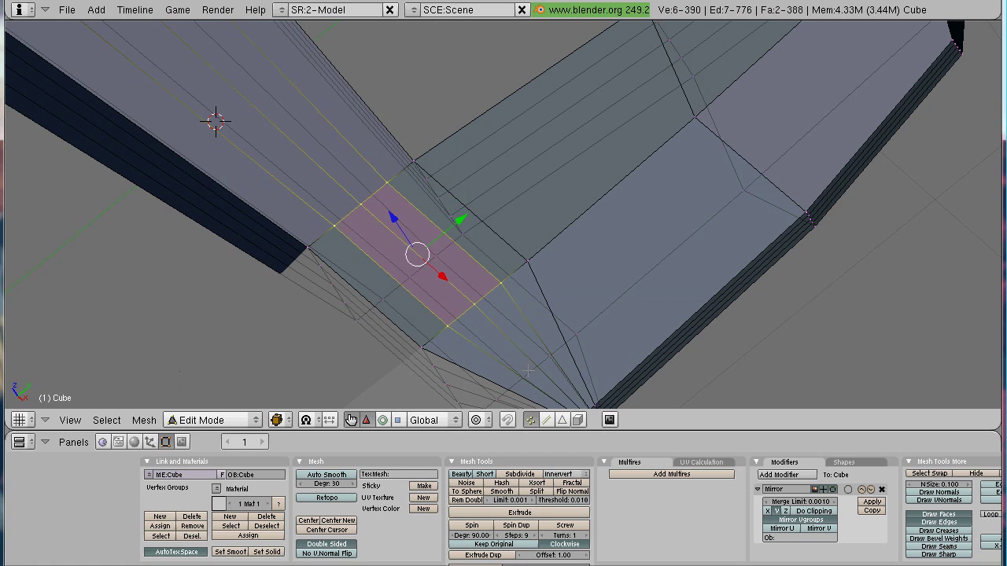
{"action": "middle_click_drag", "start_coordinate": [528, 371], "coordinate": [495, 355]}
{"action": "middle_click_drag", "start_coordinate": [483, 218], "coordinate": [527, 264]}
{"action": "middle_click_drag", "start_coordinate": [608, 293], "coordinate": [684, 327]}
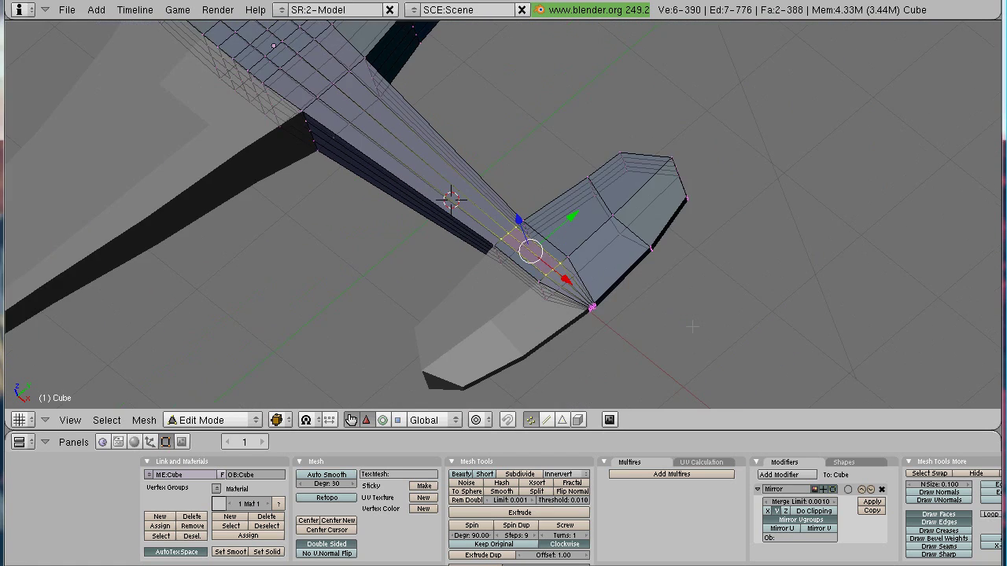
{"action": "key", "text": "e"}
{"action": "left_click", "coordinate": [637, 330]}
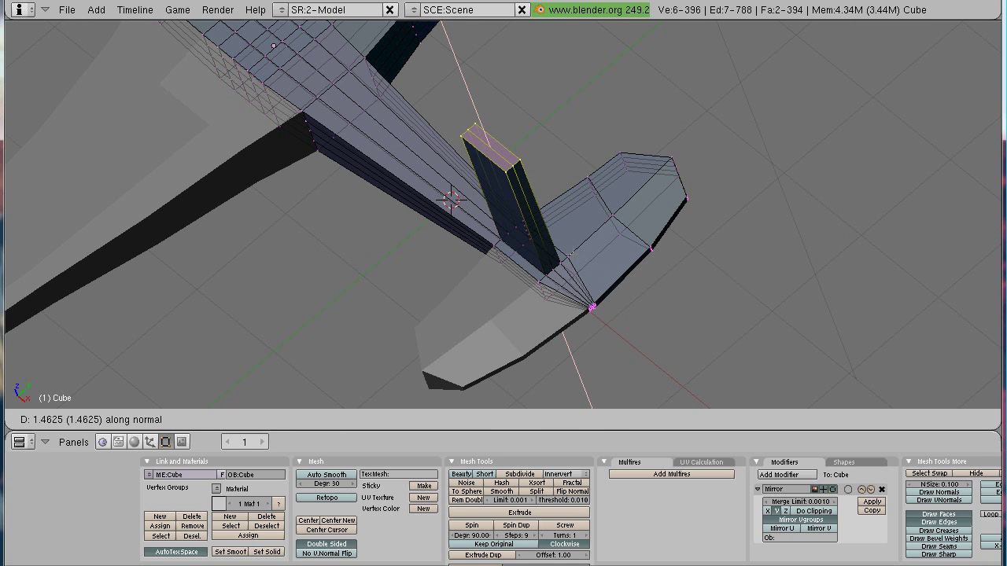
{"action": "left_click", "coordinate": [572, 254]}
Step: Lower the top of the tail fin along the Z axis to shorten it, then deselect it
{"action": "middle_click_drag", "start_coordinate": [572, 254], "coordinate": [622, 195], "text": "shift"}
{"action": "scroll", "coordinate": [622, 195], "scroll_direction": "down", "scroll_amount": 3}
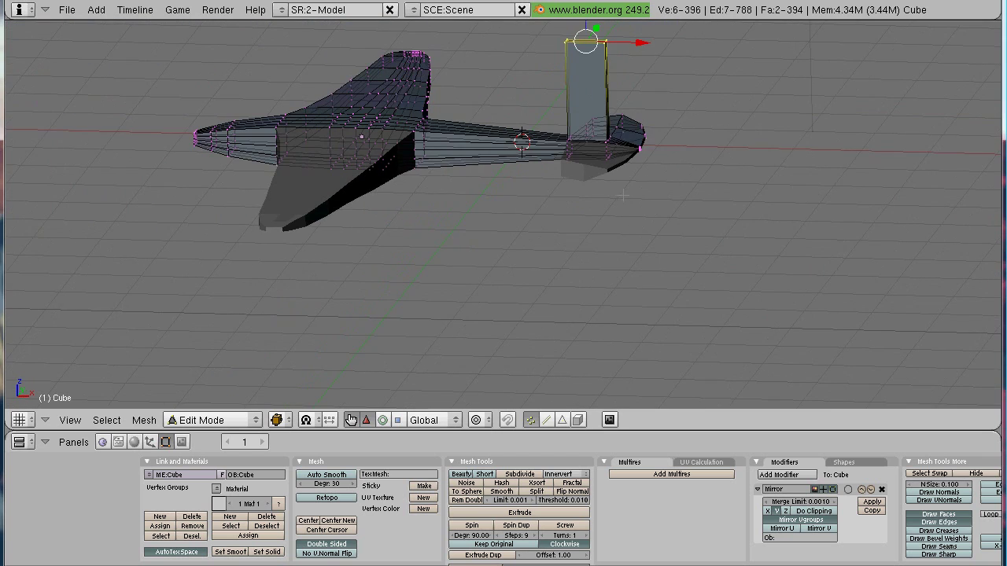
{"action": "middle_click_drag", "start_coordinate": [720, 174], "coordinate": [617, 321], "text": "shift"}
{"action": "scroll", "coordinate": [617, 321], "scroll_direction": "up", "scroll_amount": 3}
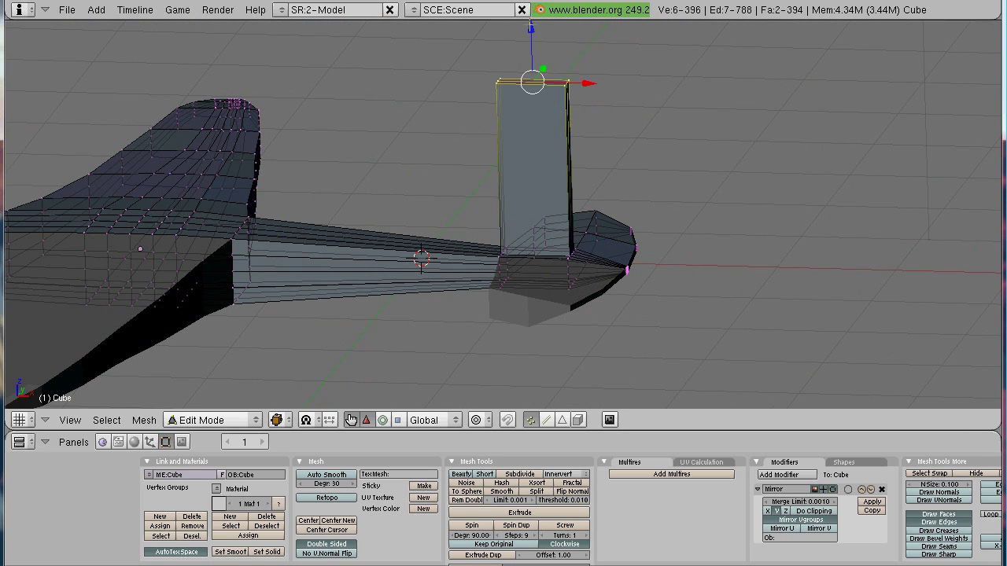
{"action": "left_click_drag", "start_coordinate": [531, 25], "coordinate": [532, 75]}
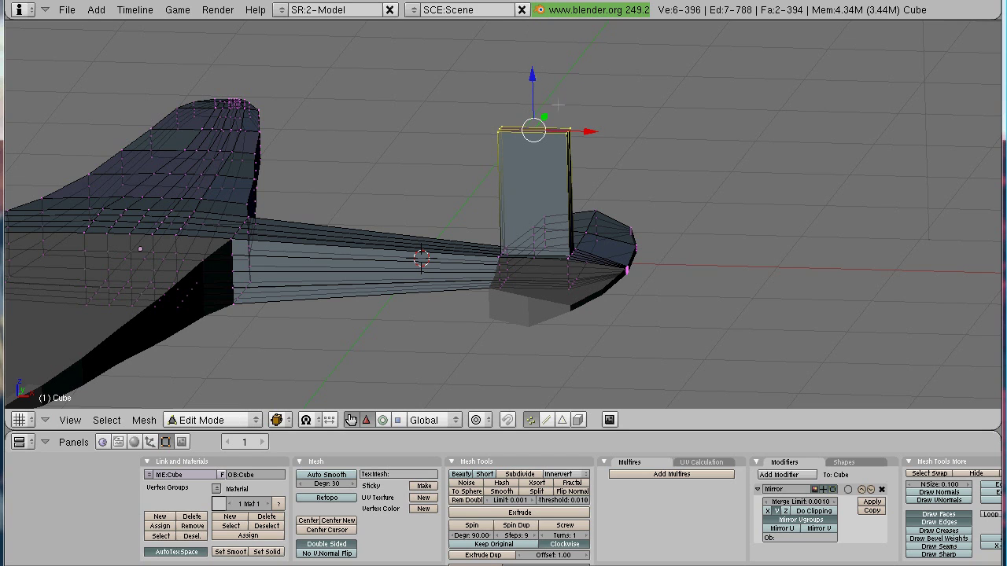
{"action": "key", "text": "a"}
{"action": "key", "text": "a"}
{"action": "key", "text": "a"}
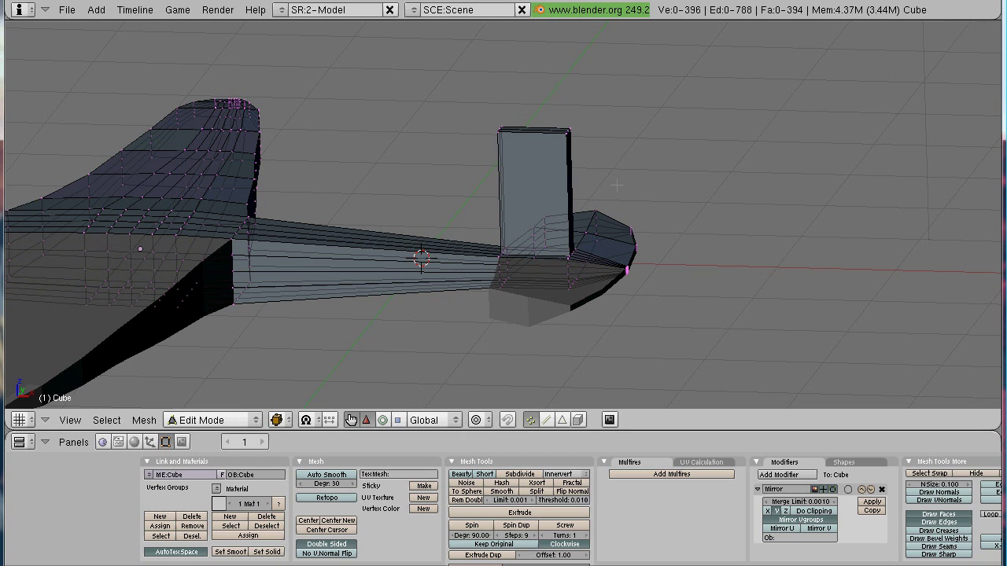
{"action": "left_click_drag", "start_coordinate": [566, 119], "coordinate": [586, 153]}
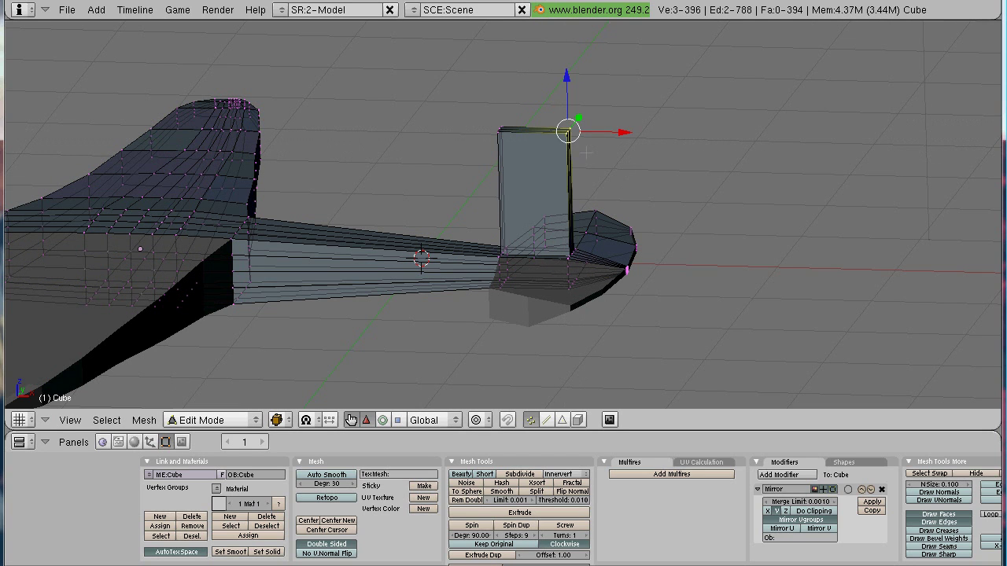
{"action": "key", "text": "a"}
{"action": "key", "text": "a"}
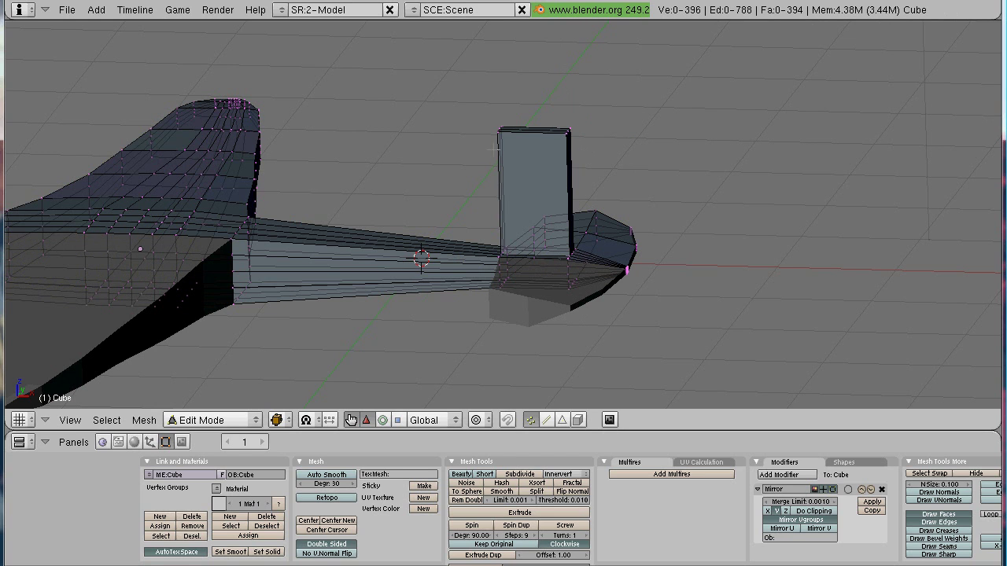
Step: Select the fin's upper front vertices and move them down about 0.54 and slightly backward to slope the leading edge
{"action": "key", "text": "b"}
{"action": "left_click_drag", "start_coordinate": [478, 118], "coordinate": [520, 156]}
{"action": "key", "text": "g"}
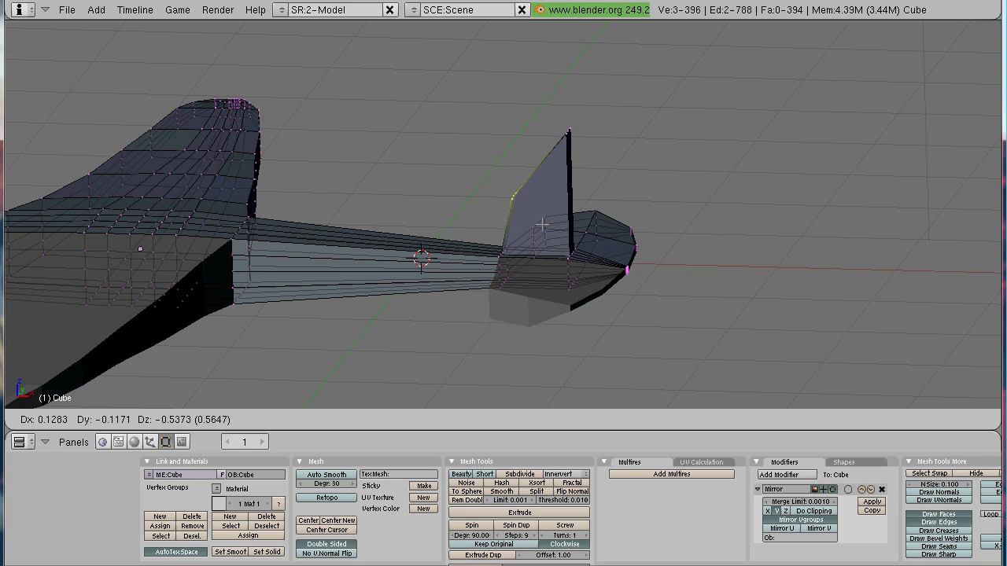
{"action": "left_click", "coordinate": [542, 225]}
{"action": "key", "text": "a"}
{"action": "key", "text": "a"}
{"action": "key", "text": "a"}
Step: Move the fin's lowered front vertices sideways so they line up with the rest of the fin in the front view
{"action": "middle_click_drag", "start_coordinate": [486, 249], "coordinate": [458, 295], "text": "shift"}
{"action": "scroll", "coordinate": [458, 295], "scroll_direction": "down", "scroll_amount": 2}
{"action": "scroll", "coordinate": [458, 295], "scroll_direction": "up", "scroll_amount": 1}
{"action": "middle_click_drag", "start_coordinate": [398, 282], "coordinate": [566, 300], "text": "shift"}
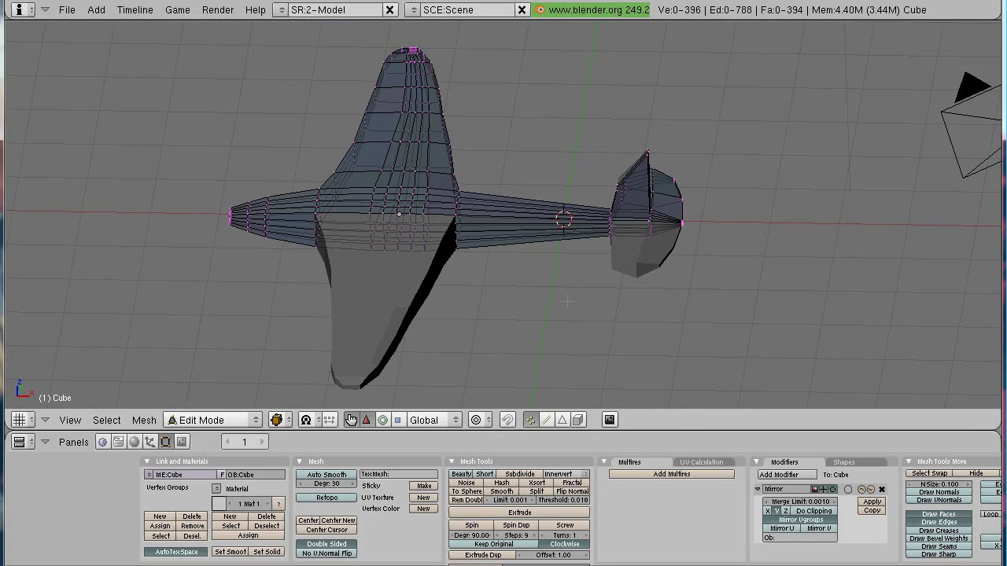
{"action": "middle_click_drag", "start_coordinate": [487, 241], "coordinate": [627, 214]}
{"action": "scroll", "coordinate": [480, 330], "scroll_direction": "down", "scroll_amount": 4}
{"action": "scroll", "coordinate": [481, 330], "scroll_direction": "up", "scroll_amount": 6}
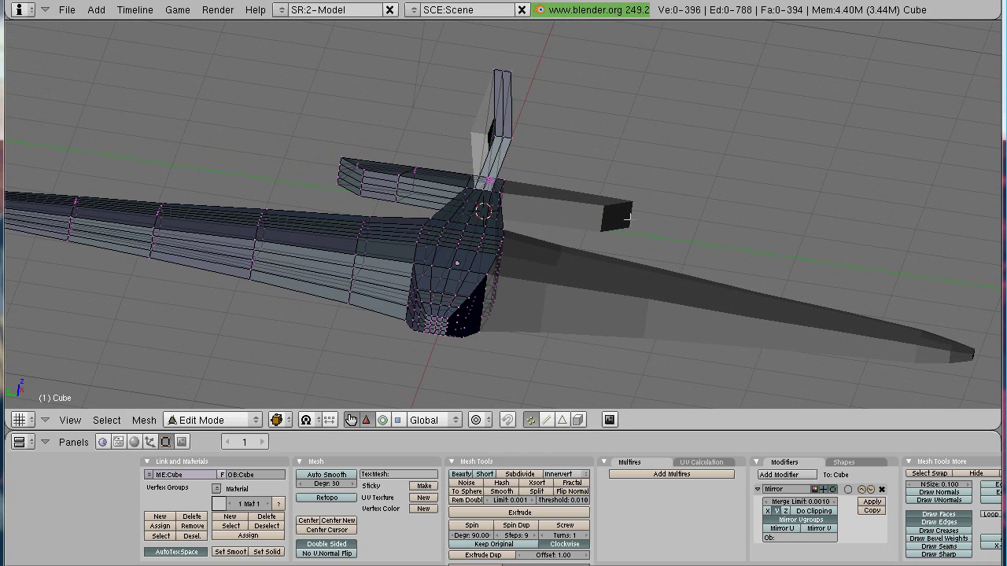
{"action": "left_click_drag", "start_coordinate": [483, 124], "coordinate": [550, 149]}
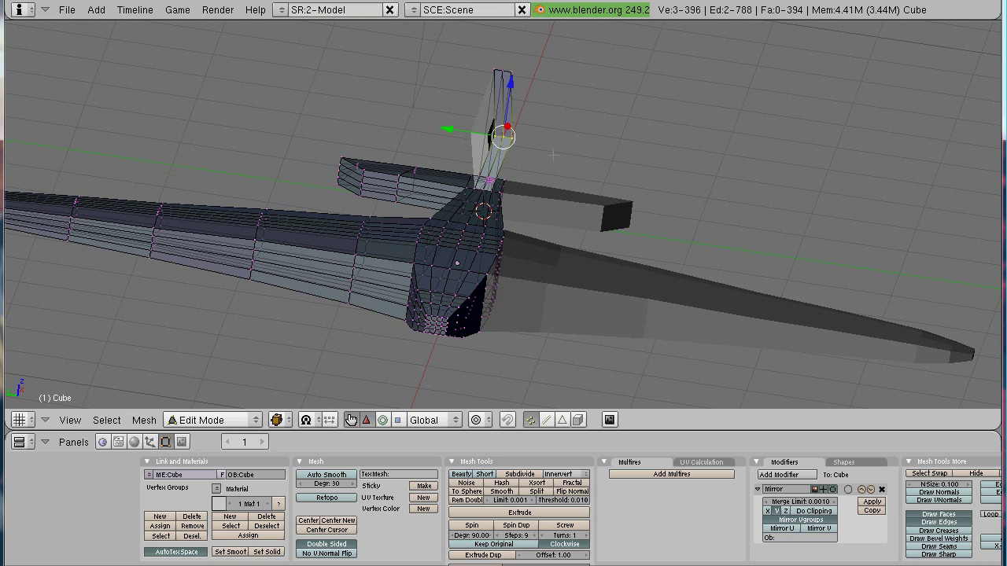
{"action": "key", "text": "g"}
{"action": "left_click", "coordinate": [549, 154]}
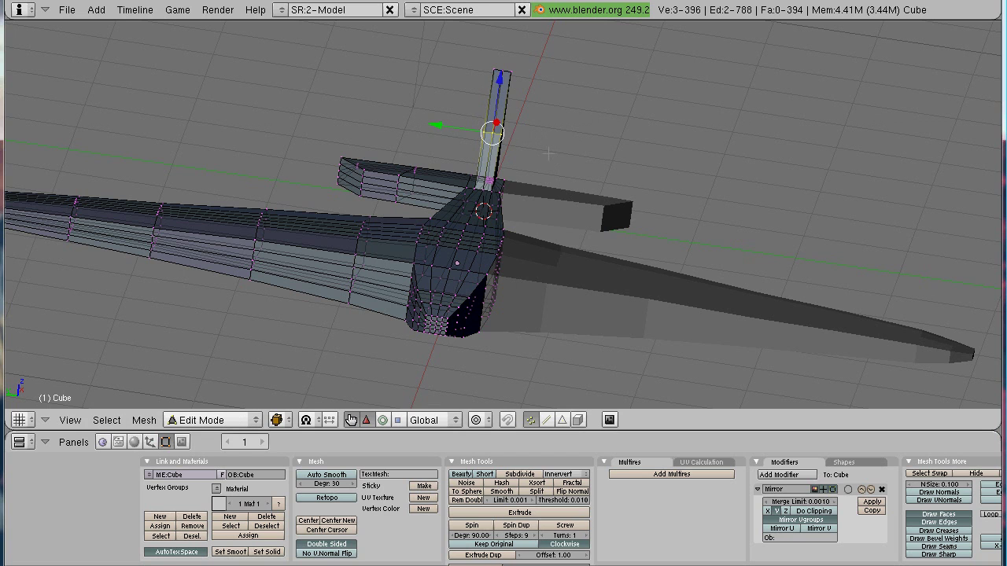
{"action": "key", "text": "a"}
{"action": "key", "text": "a"}
{"action": "key", "text": "a"}
Step: Select the row of vertices halfway up the fin's leading edge and fine-tune its scale, then deselect it
{"action": "middle_click_drag", "start_coordinate": [605, 186], "coordinate": [509, 252], "text": "shift"}
{"action": "scroll", "coordinate": [509, 253], "scroll_direction": "up", "scroll_amount": 2}
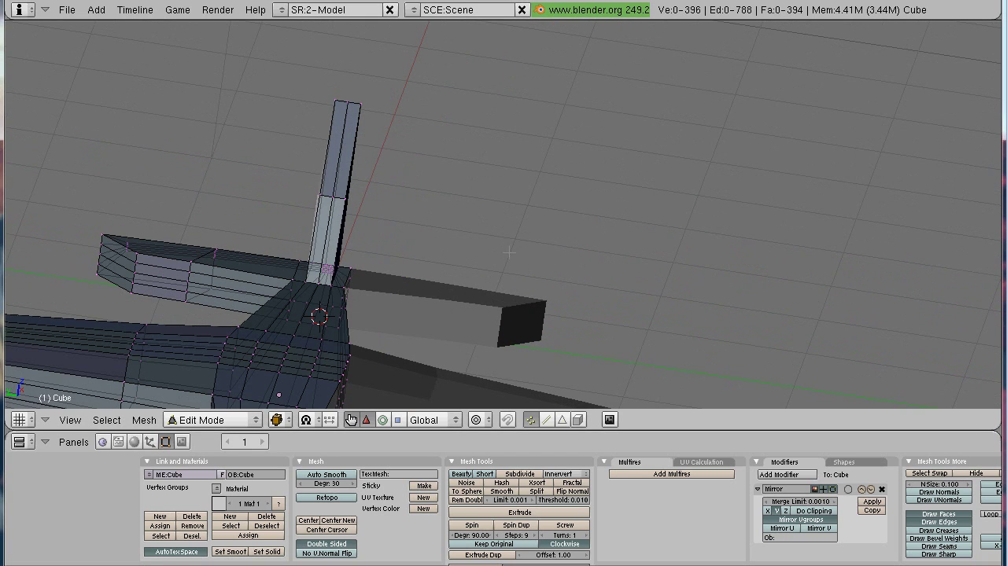
{"action": "right_click", "coordinate": [390, 211], "text": "alt"}
{"action": "key", "text": "s"}
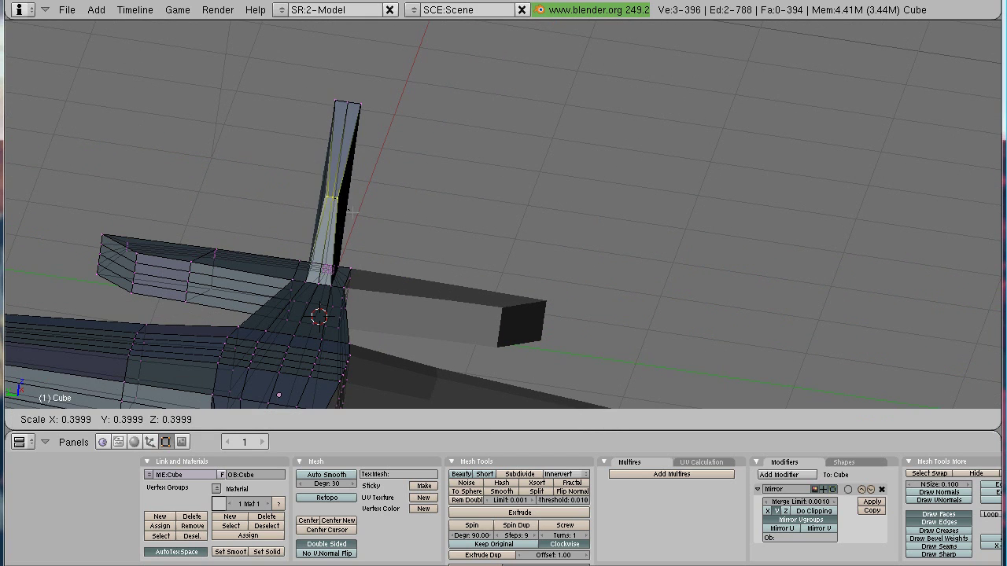
{"action": "left_click", "coordinate": [382, 226]}
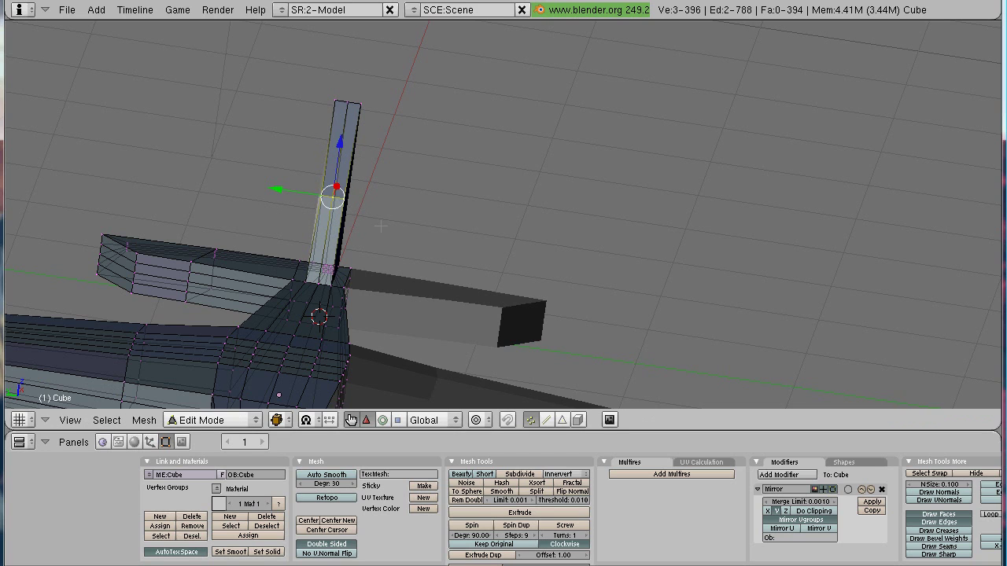
{"action": "key", "text": "a"}
{"action": "key", "text": "a"}
{"action": "key", "text": "a"}
Step: Select the row of vertices at the top of the tail fin and fine-tune its scale, then deselect it
{"action": "right_click", "coordinate": [345, 102], "text": "alt"}
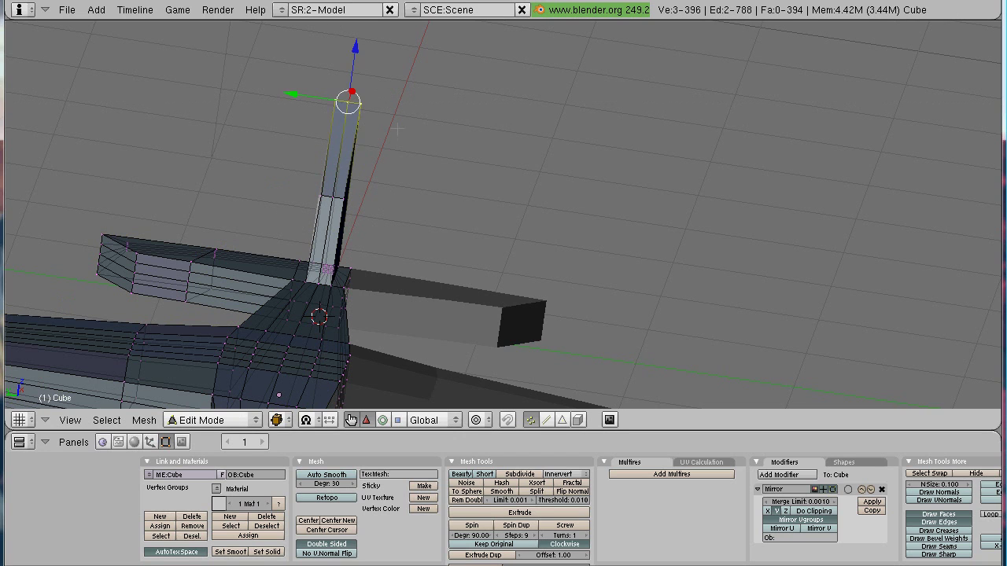
{"action": "key", "text": "s"}
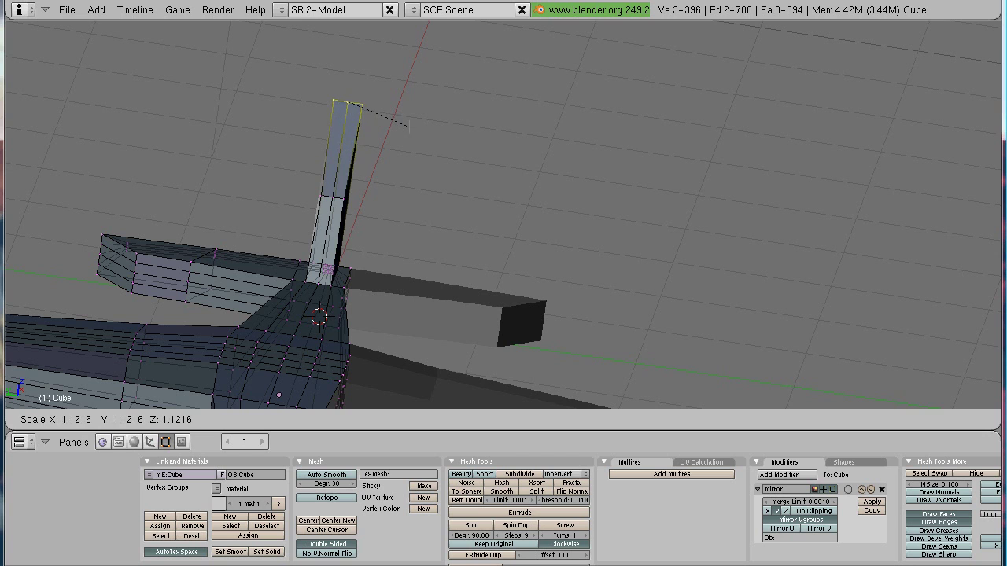
{"action": "left_click", "coordinate": [401, 124]}
{"action": "key", "text": "a"}
{"action": "key", "text": "a"}
{"action": "key", "text": "a"}
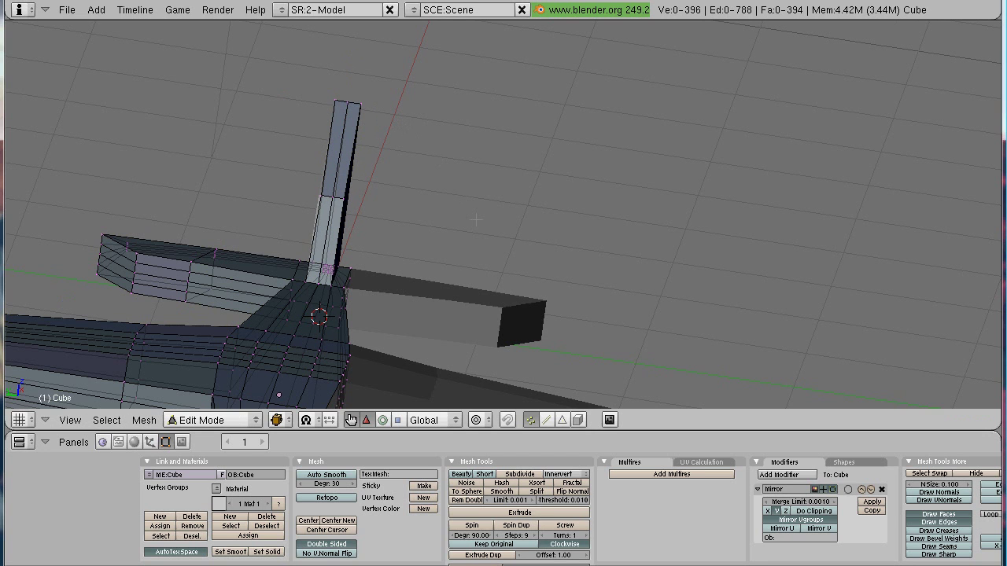
Step: Inspect the fuselage, wings and tail of the airplane from the side and the front
{"action": "middle_click_drag", "start_coordinate": [561, 281], "coordinate": [482, 278], "text": "shift"}
{"action": "middle_click_drag", "start_coordinate": [601, 280], "coordinate": [383, 291]}
{"action": "scroll", "coordinate": [384, 291], "scroll_direction": "down", "scroll_amount": 5}
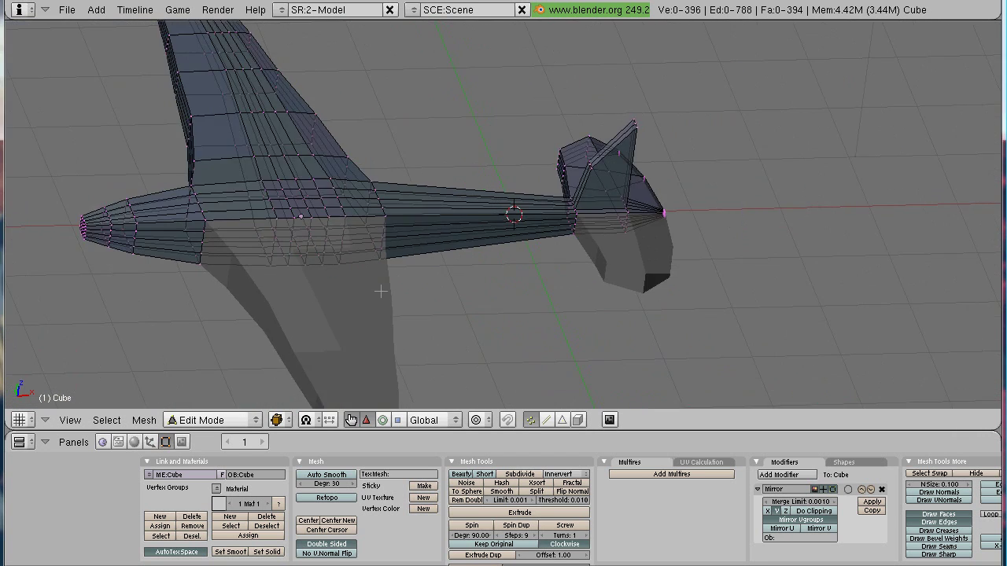
{"action": "middle_click_drag", "start_coordinate": [480, 324], "coordinate": [447, 333]}
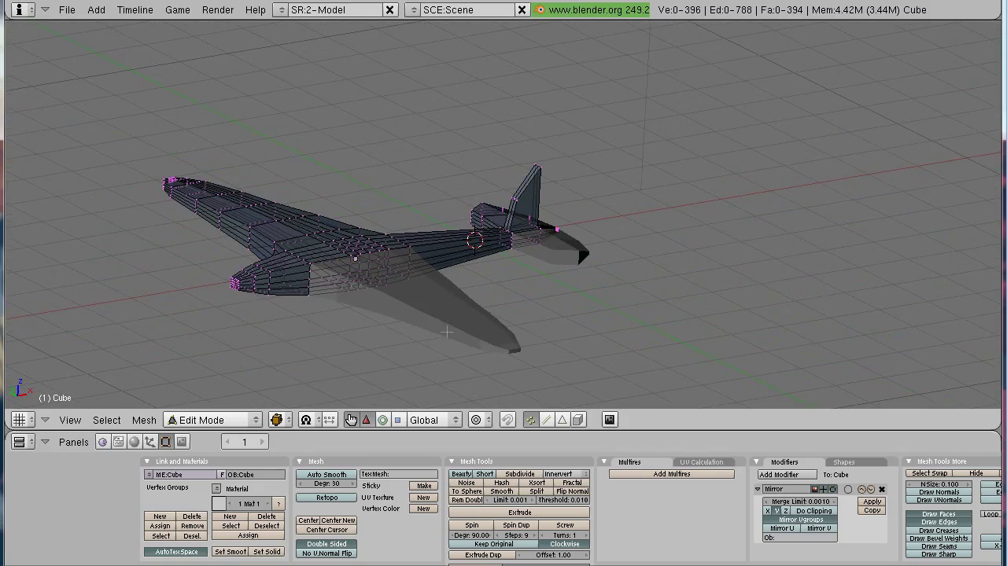
{"action": "middle_click_drag", "start_coordinate": [631, 302], "coordinate": [483, 343]}
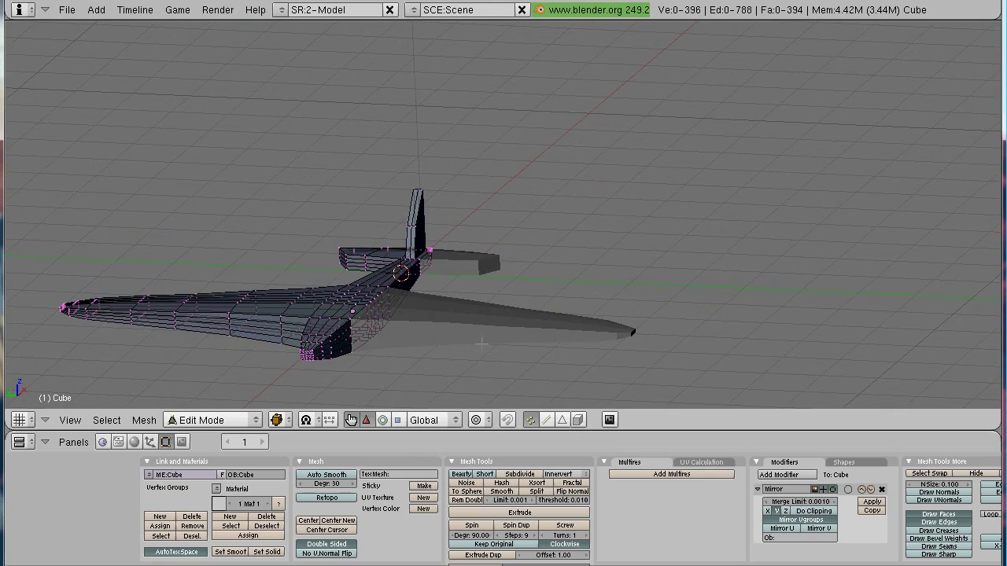
{"action": "middle_click_drag", "start_coordinate": [333, 338], "coordinate": [508, 314]}
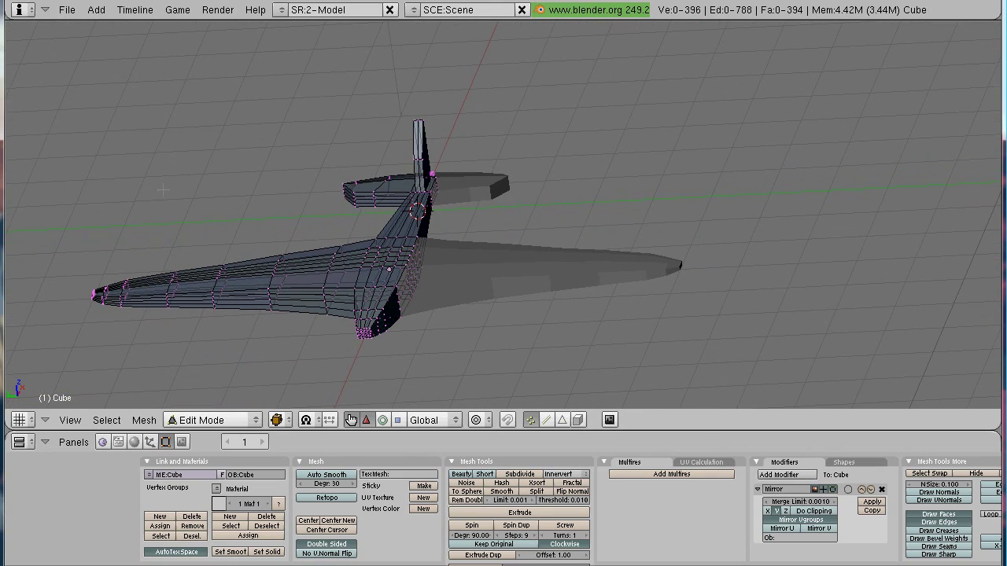